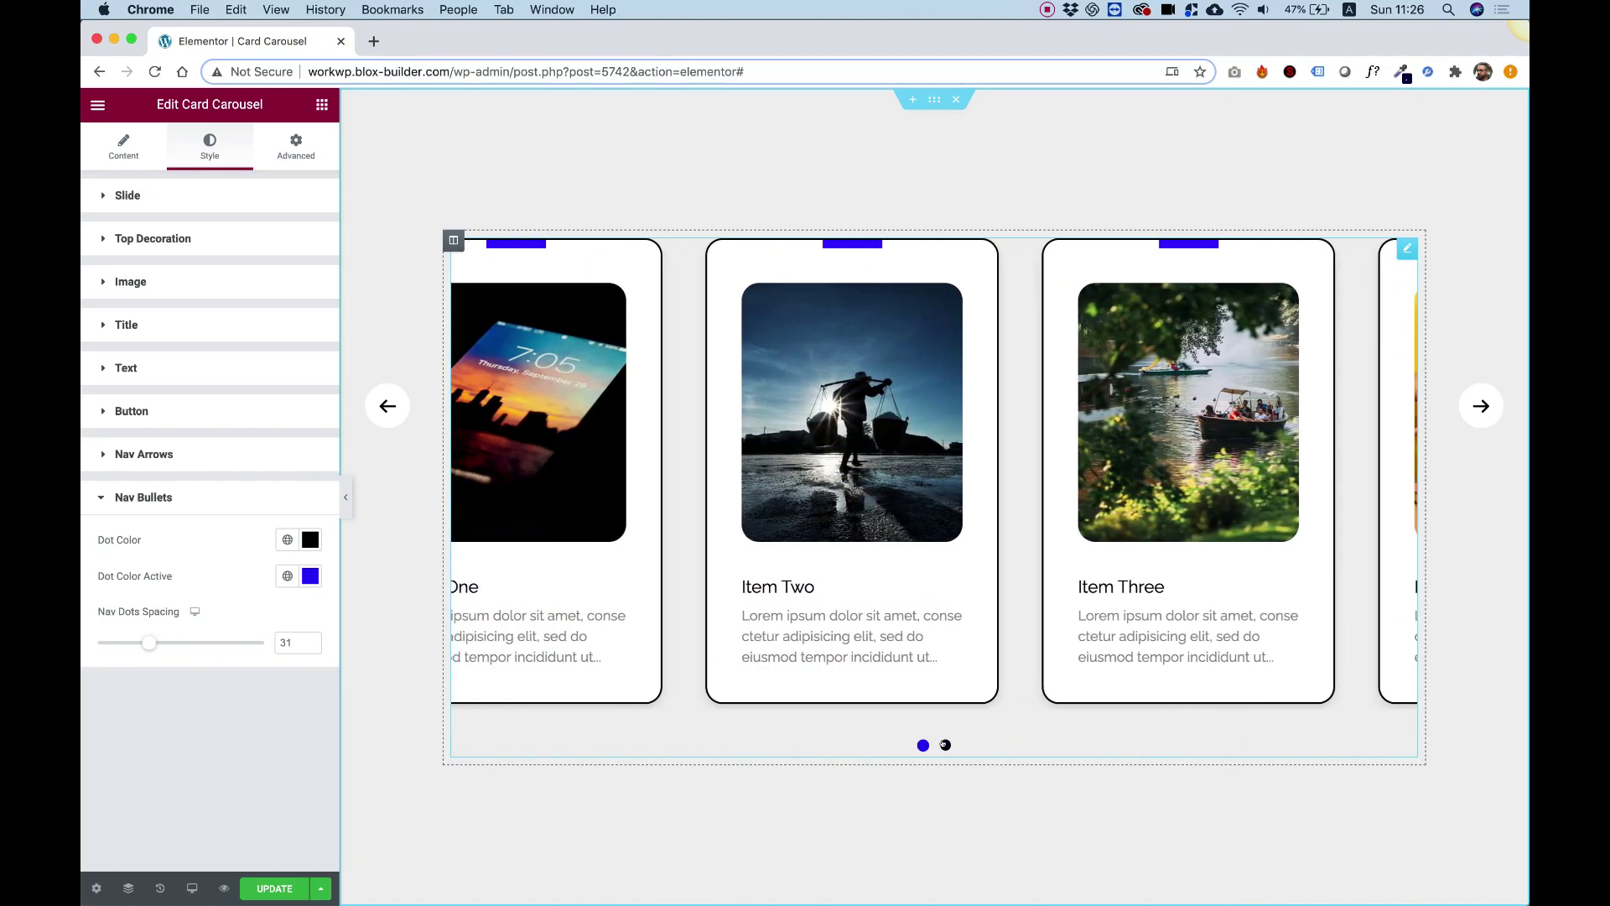
# Advance the existing demo carousel to its next slide
pyautogui.click(945, 745)
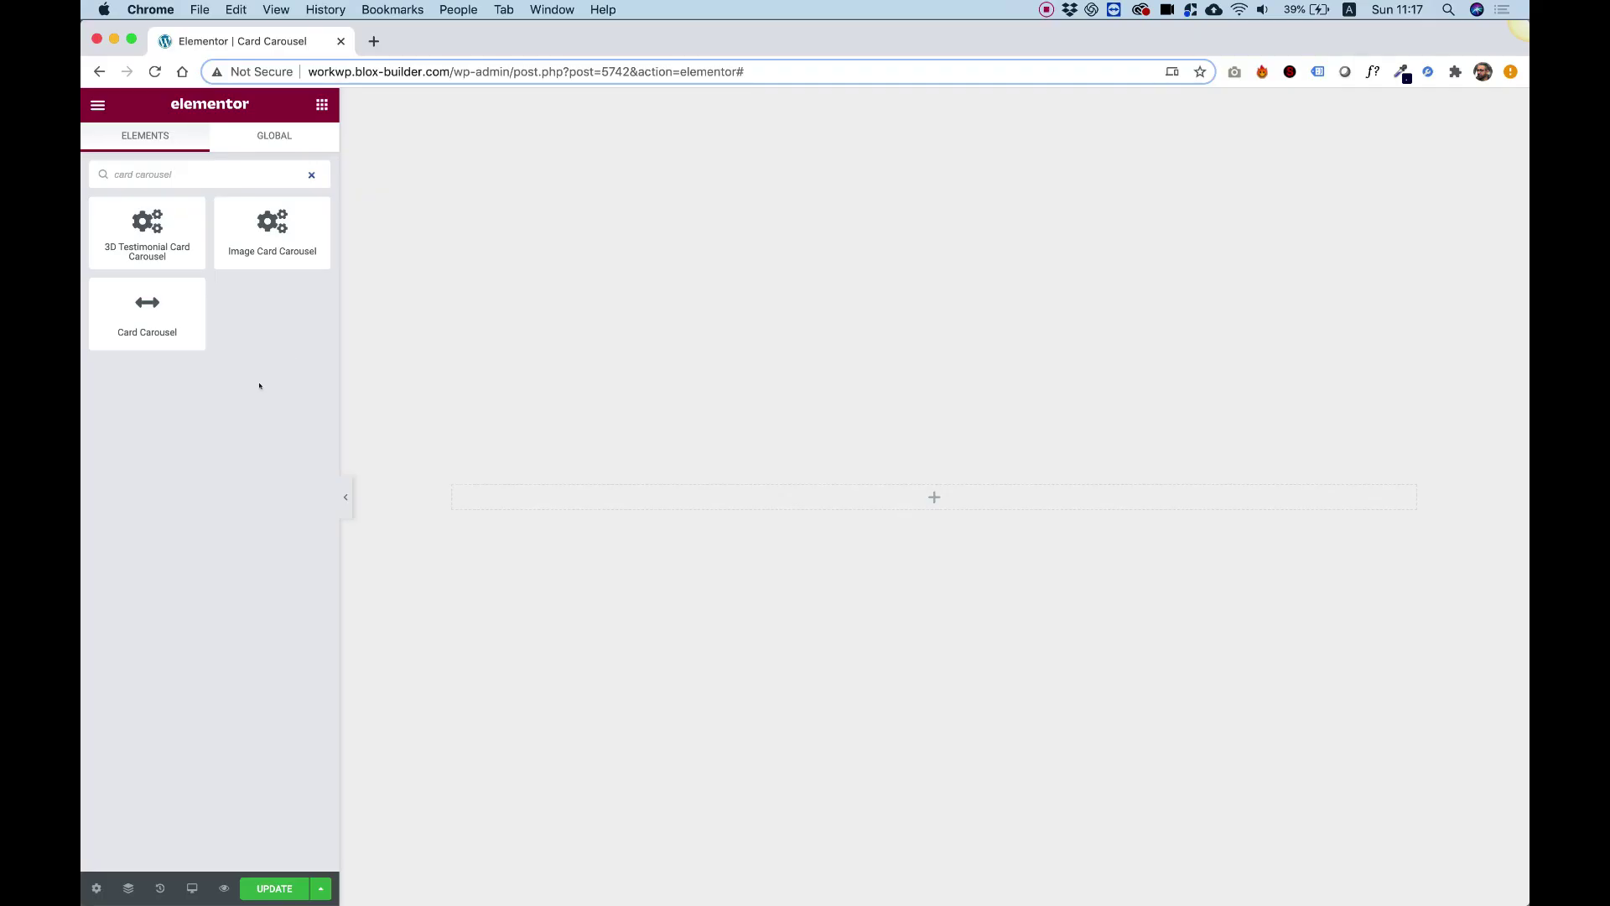
# Drag a Card Carousel widget from the Elements panel onto the empty canvas drop zone
pyautogui.moveTo(136, 307); pyautogui.dragTo(873, 501)
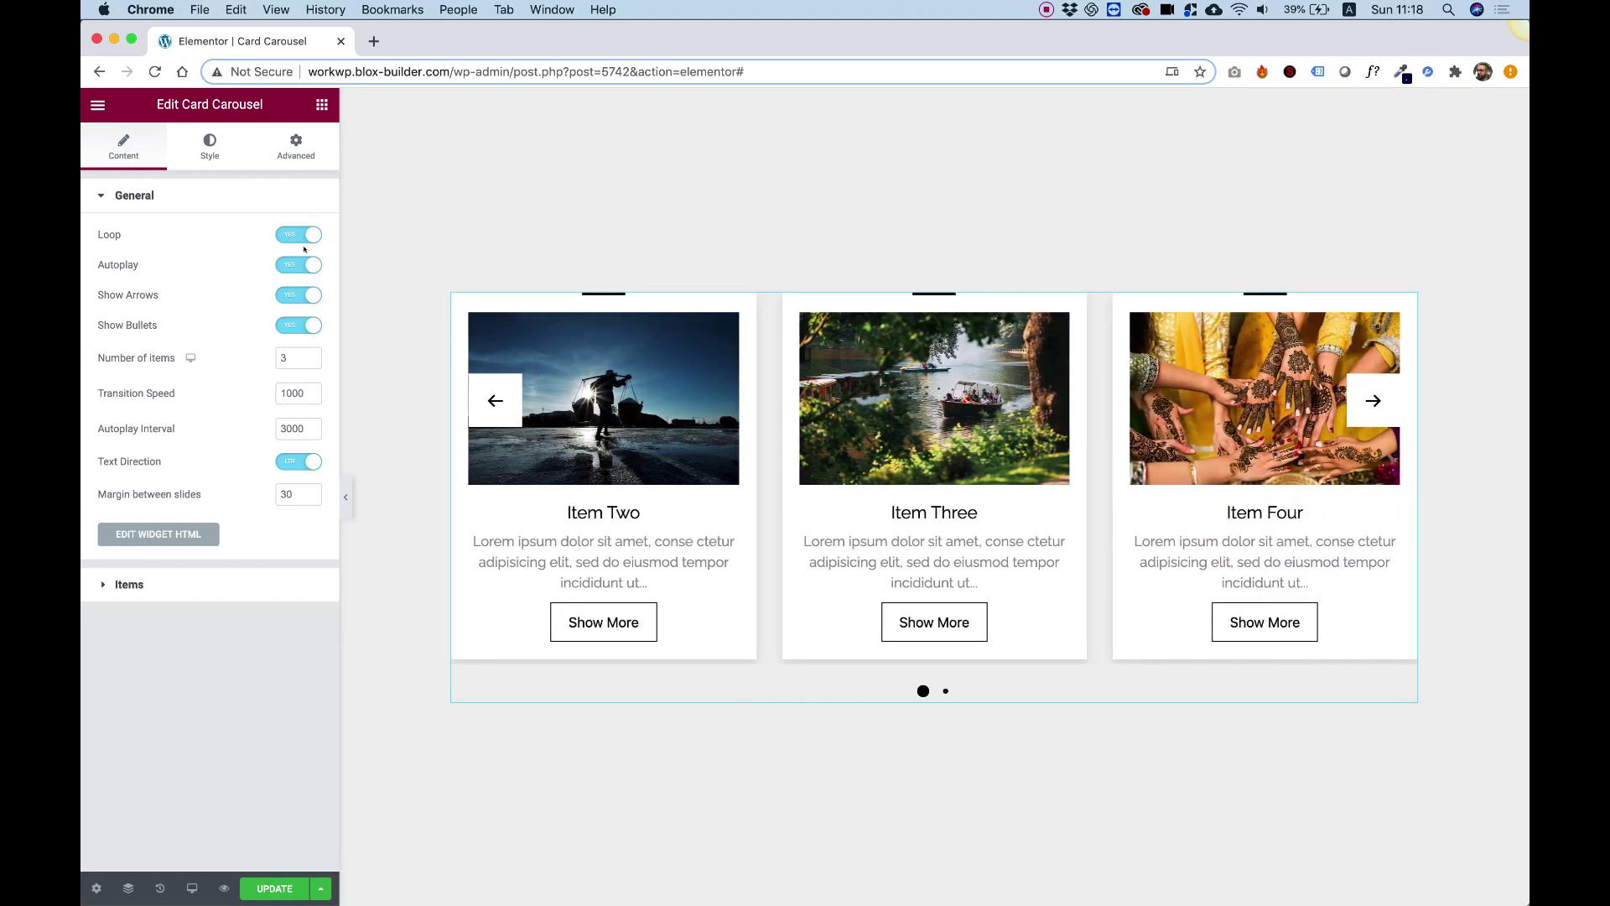
pyautogui.click(289, 265)
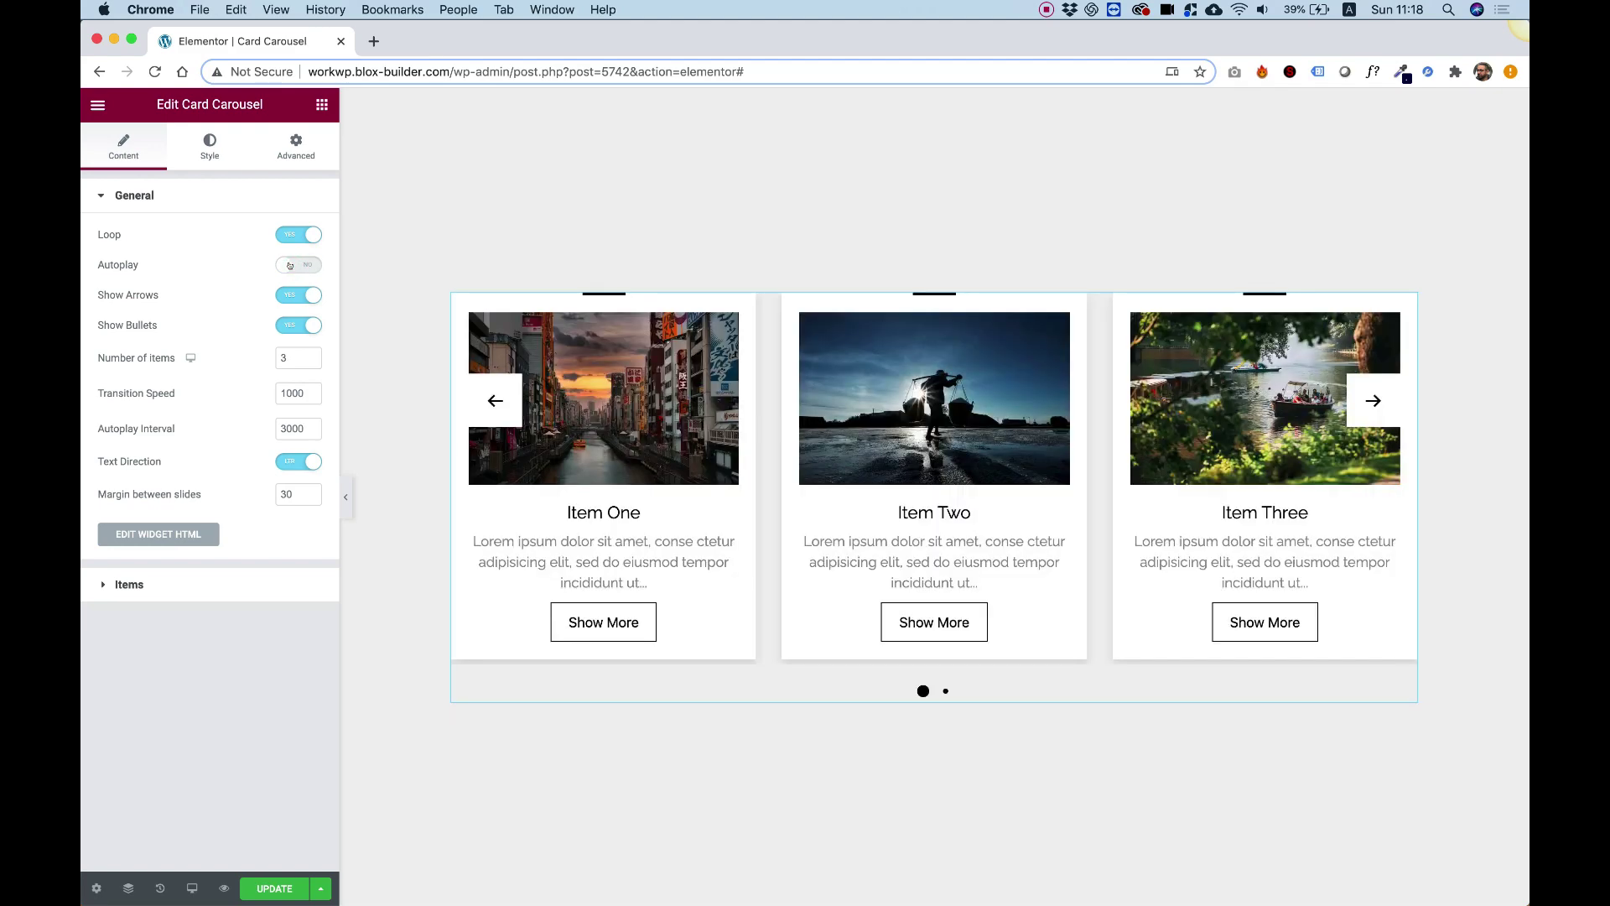
pyautogui.click(289, 265)
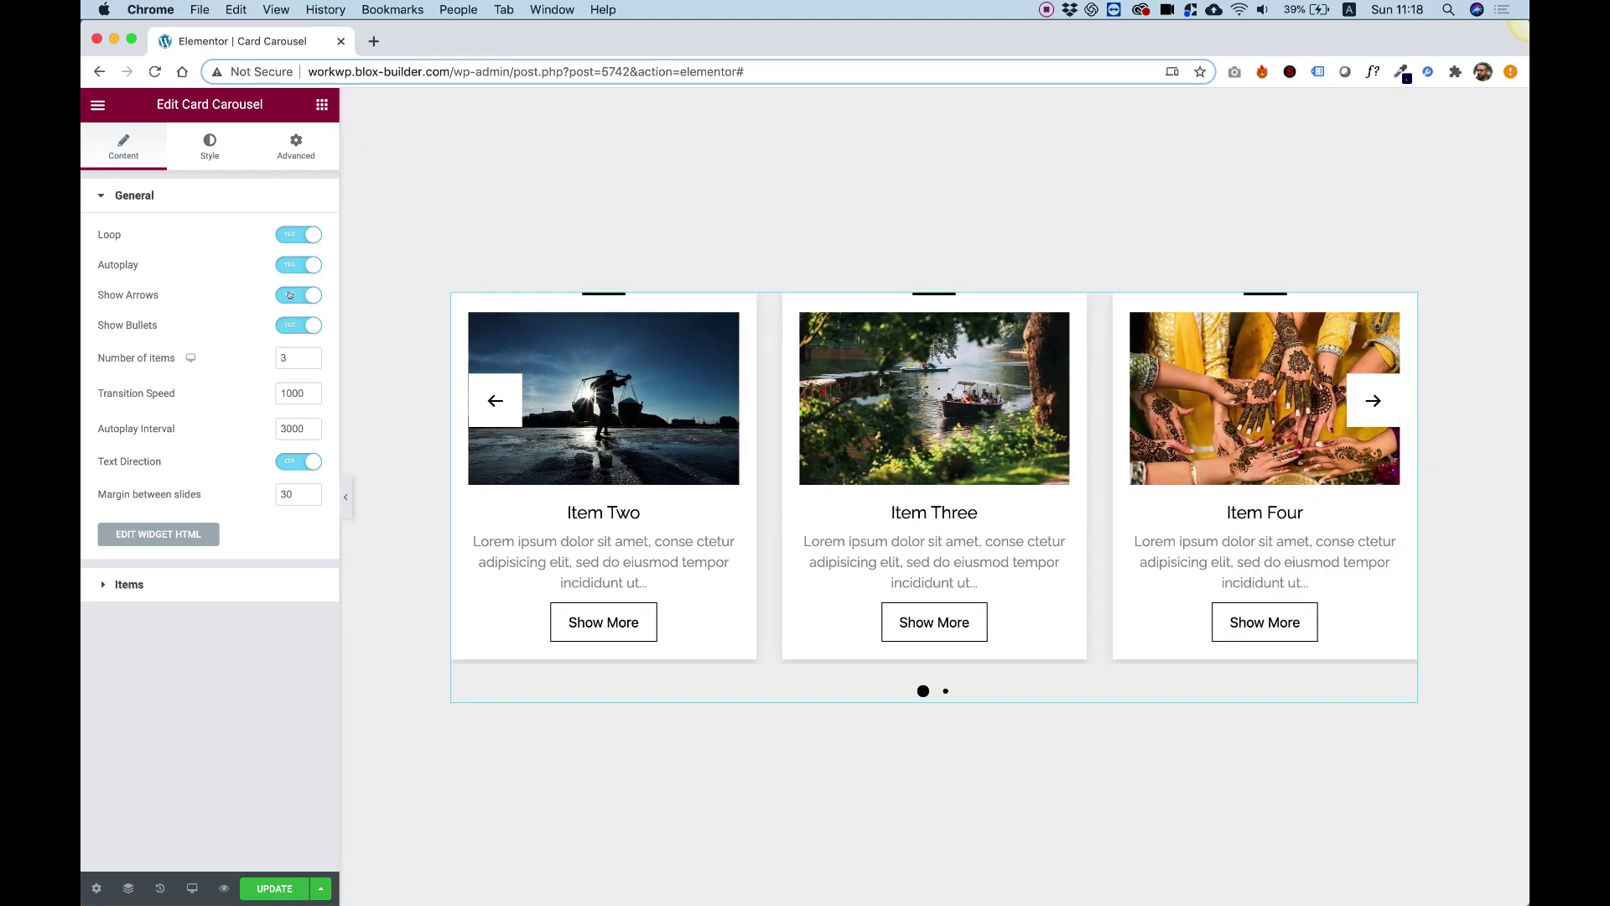
pyautogui.click(290, 295)
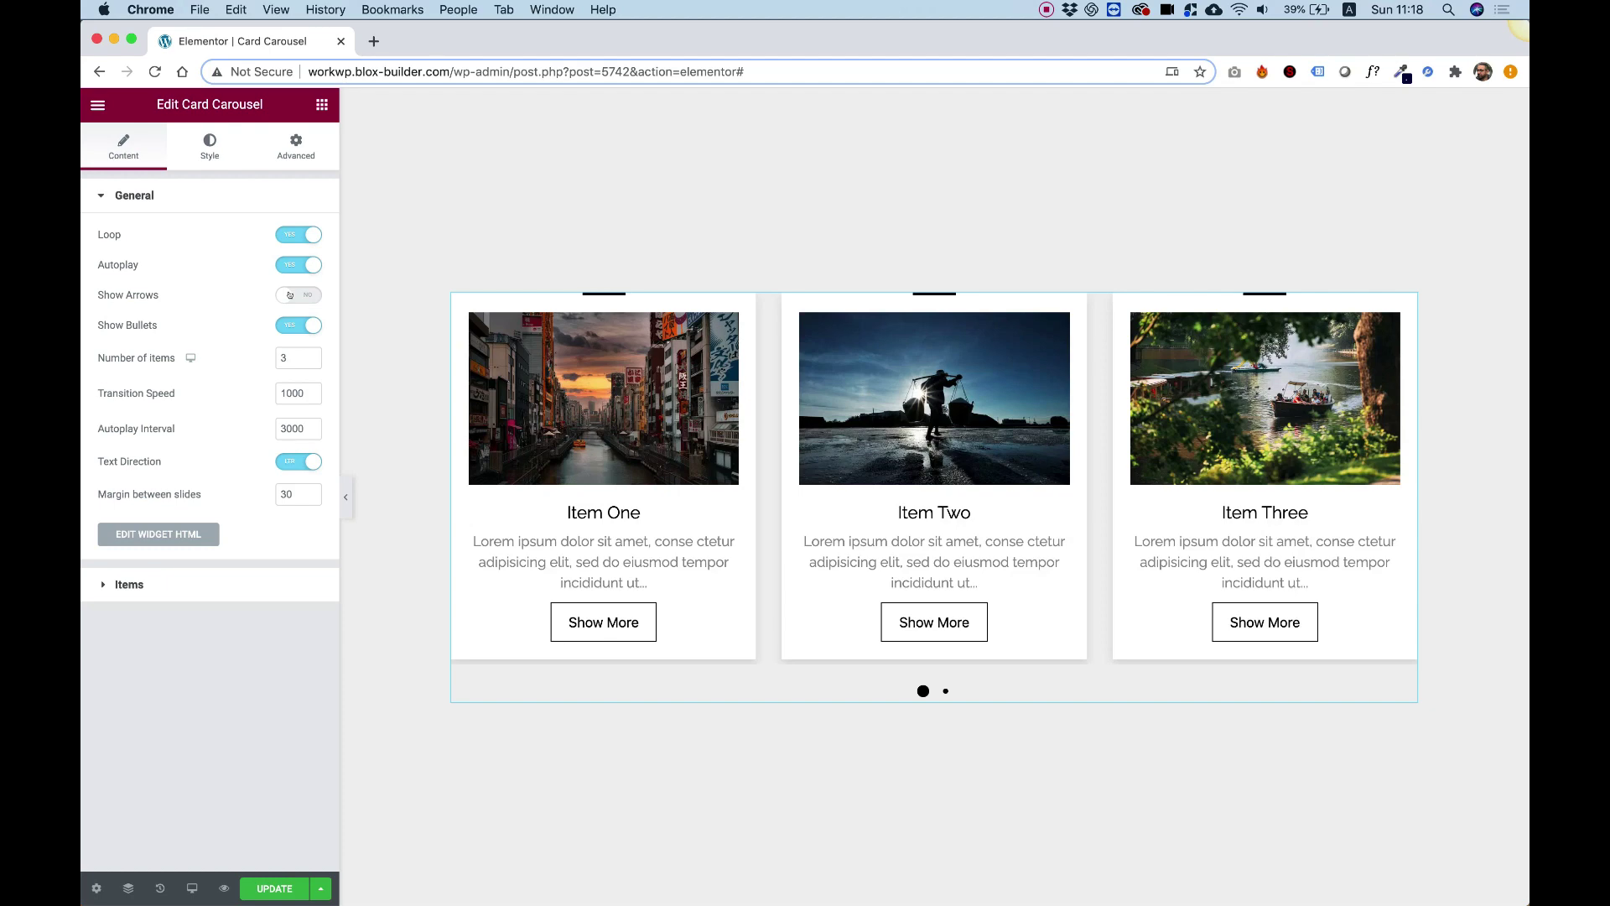
pyautogui.click(290, 295)
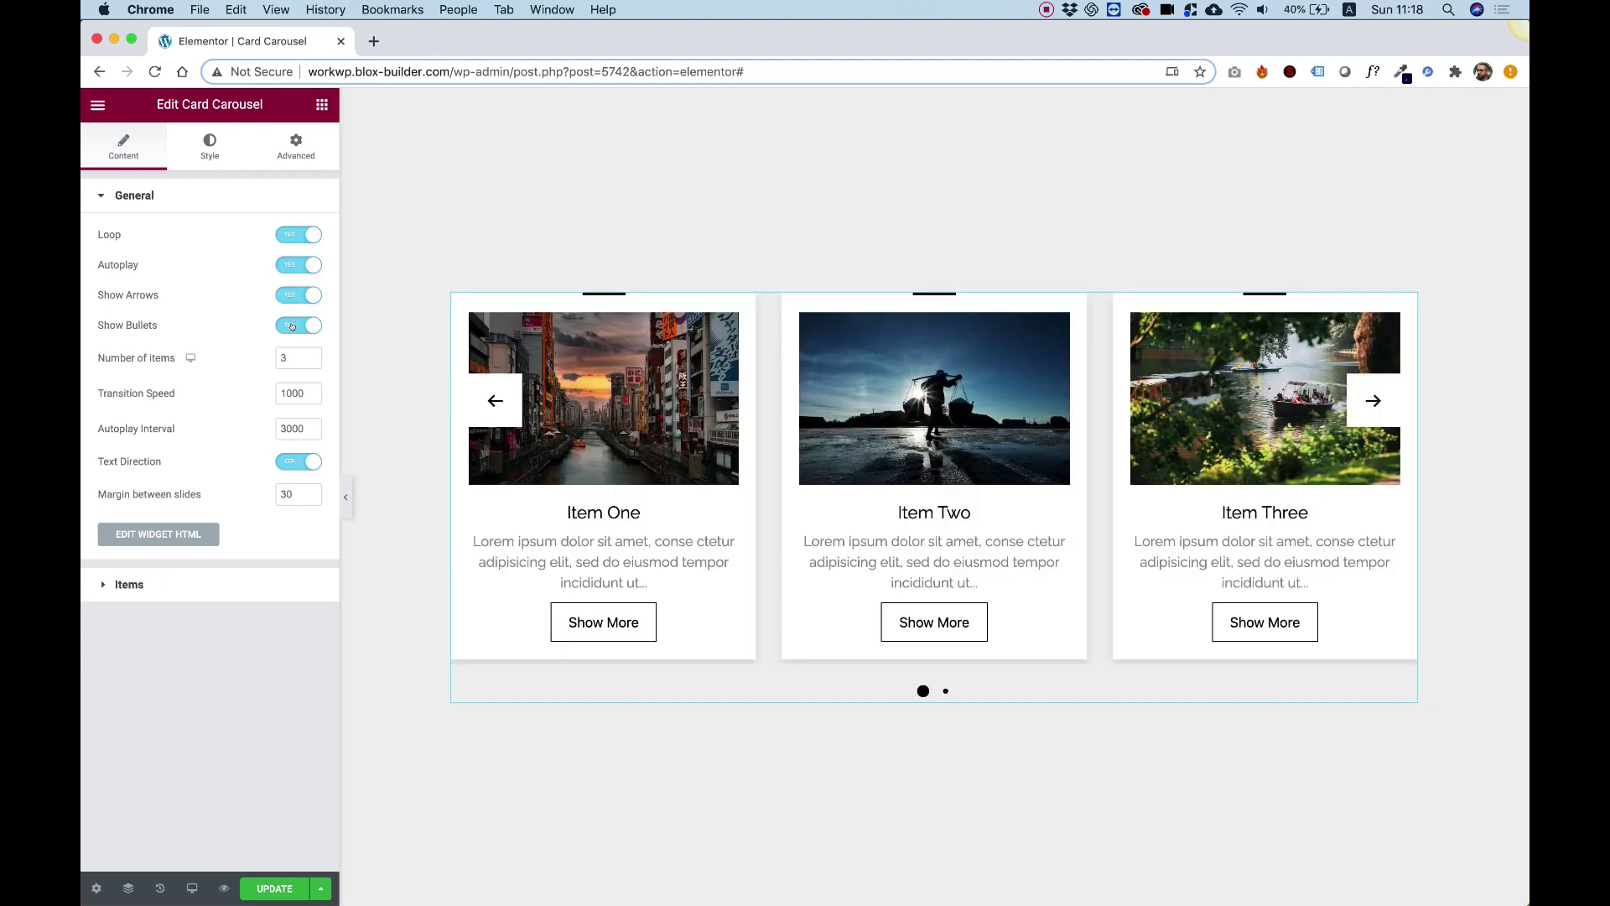
pyautogui.click(292, 326)
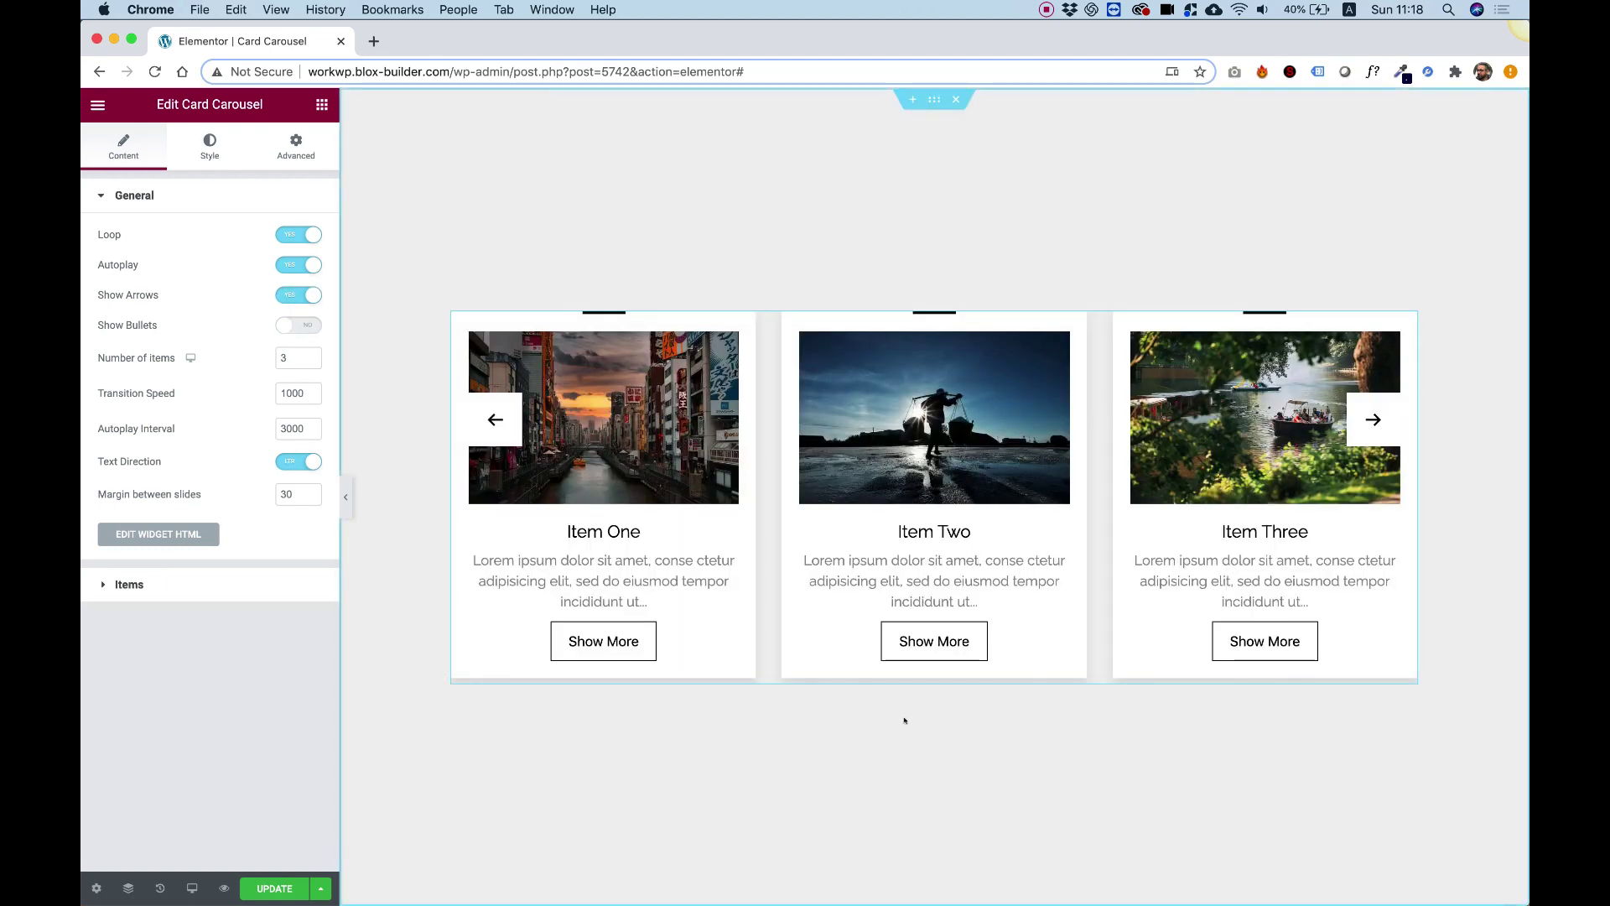
pyautogui.click(295, 326)
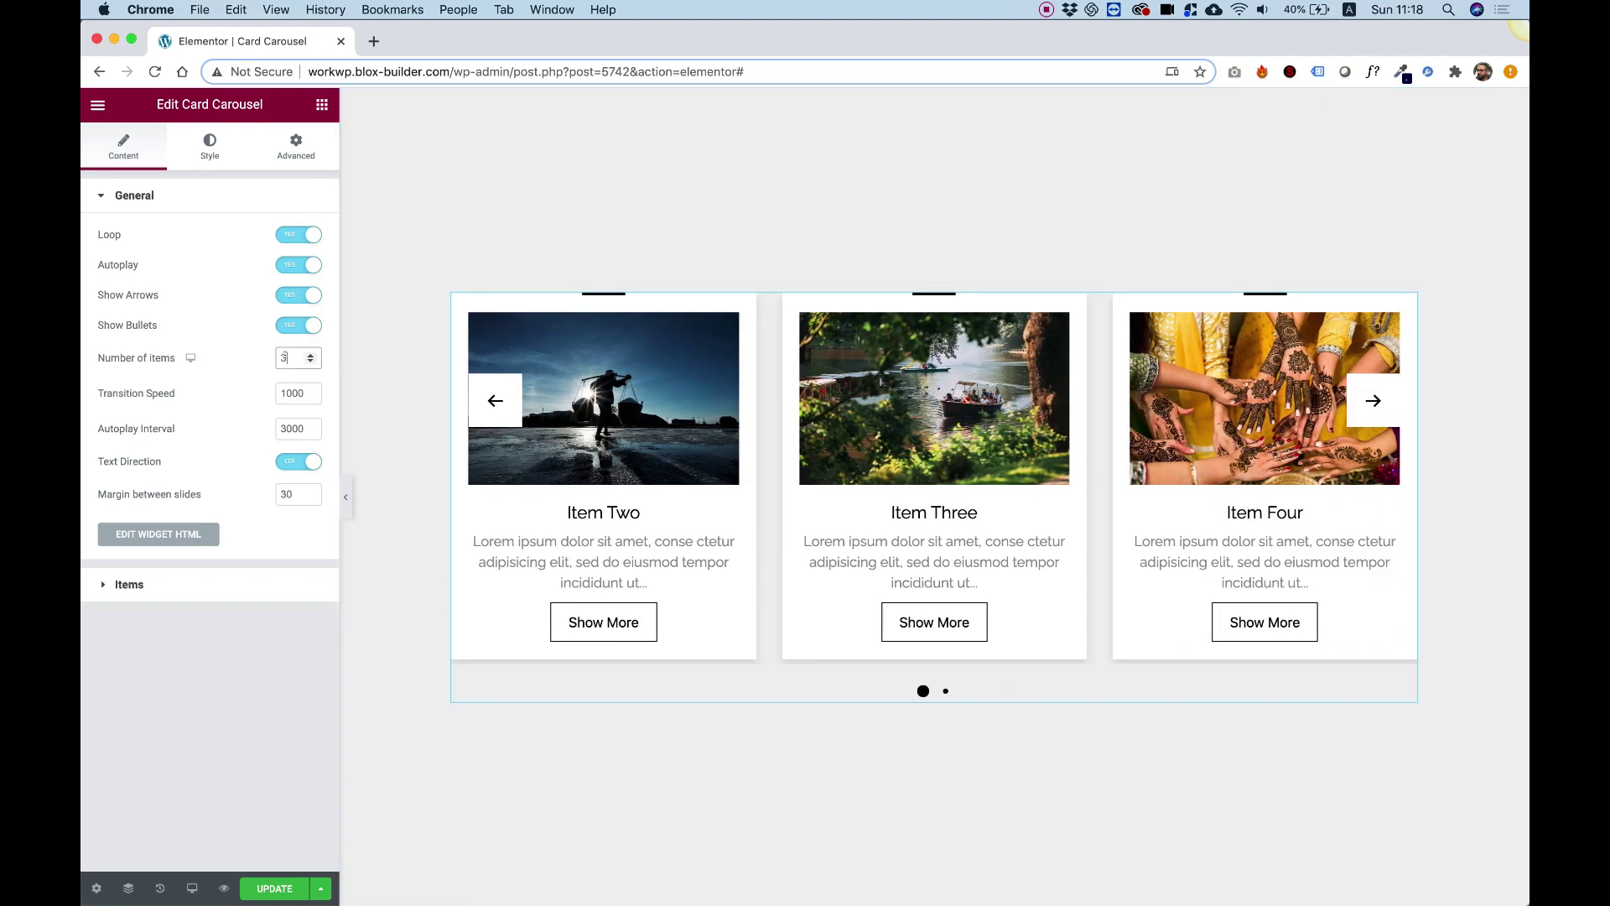
# Set Number of items to 2 for desktop and 3 for tablet
pyautogui.doubleClick(284, 358)
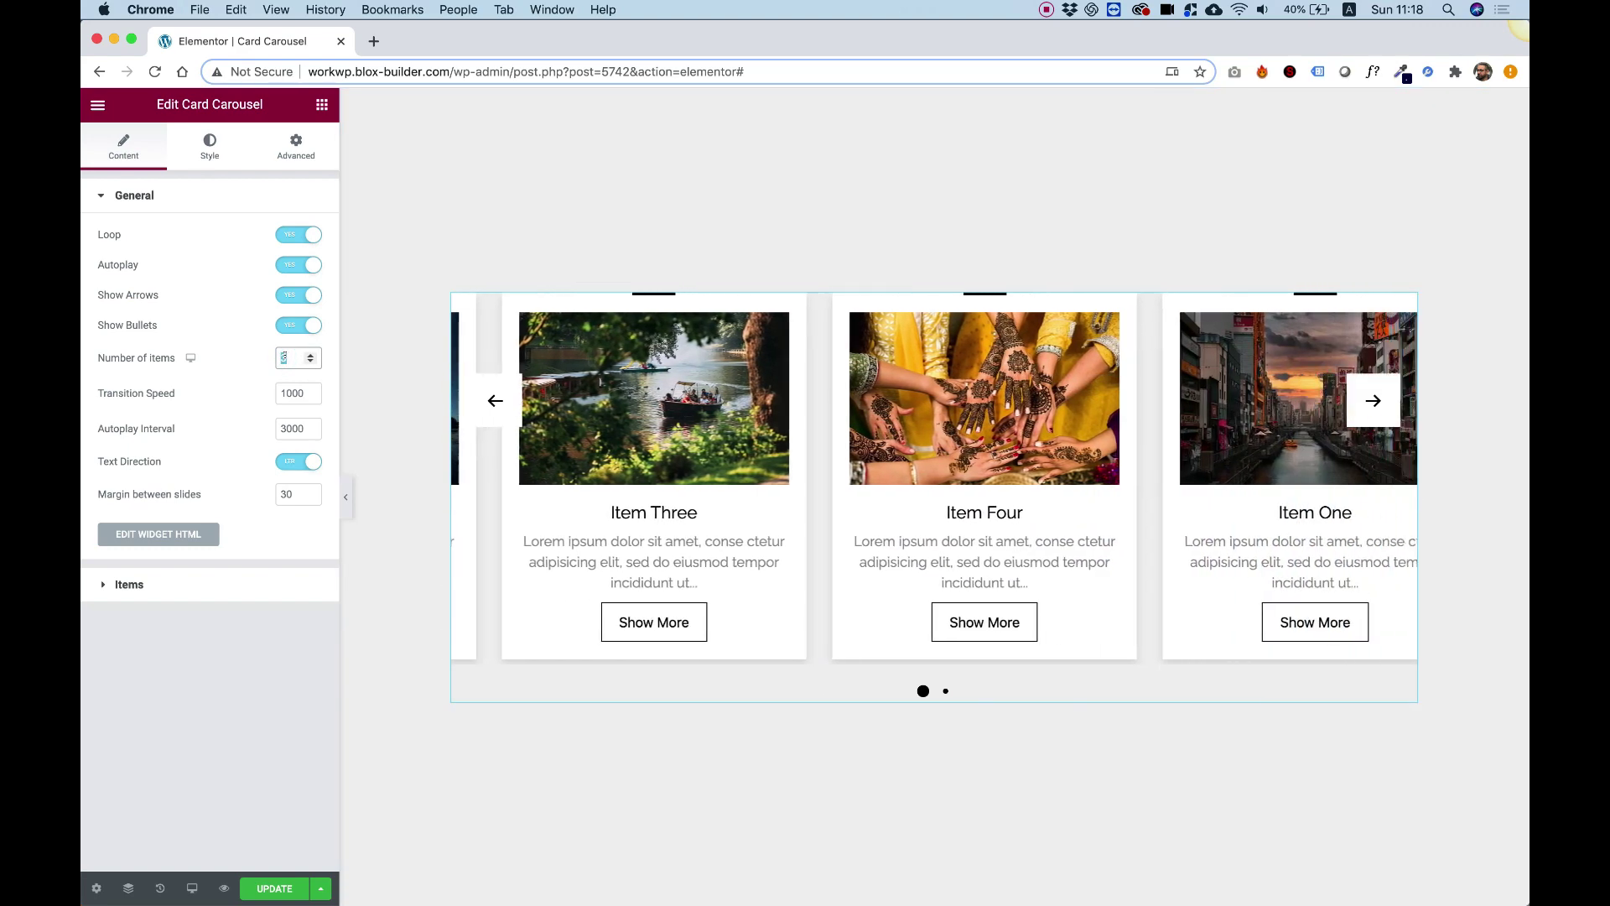
pyautogui.write('2')
pyautogui.press('Delete')
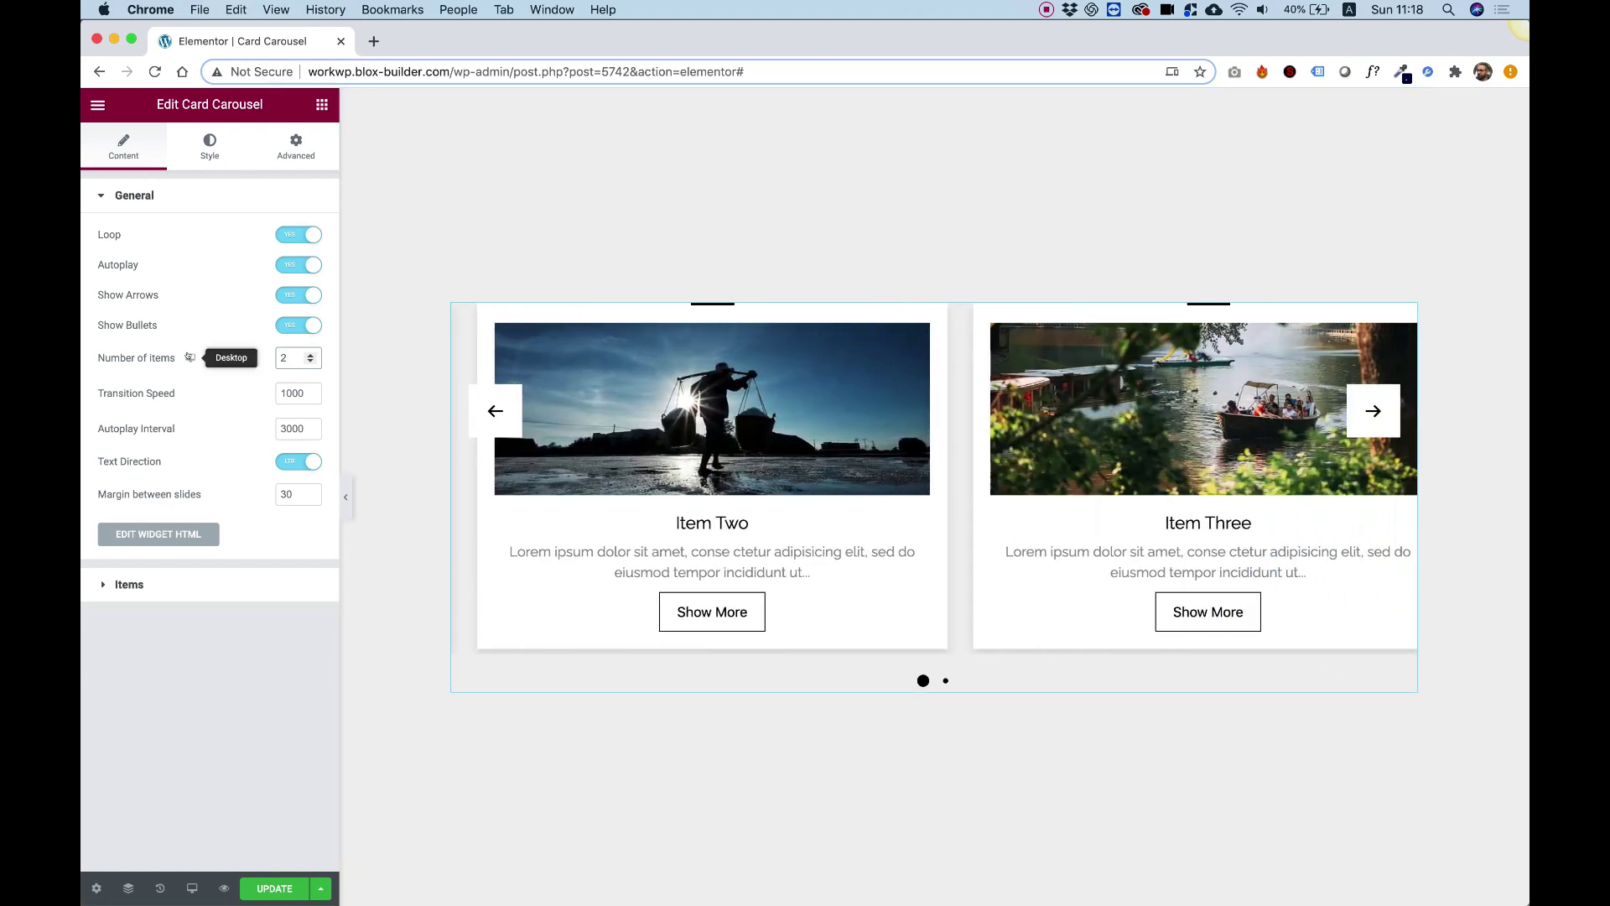
pyautogui.click(190, 359)
pyautogui.click(190, 377)
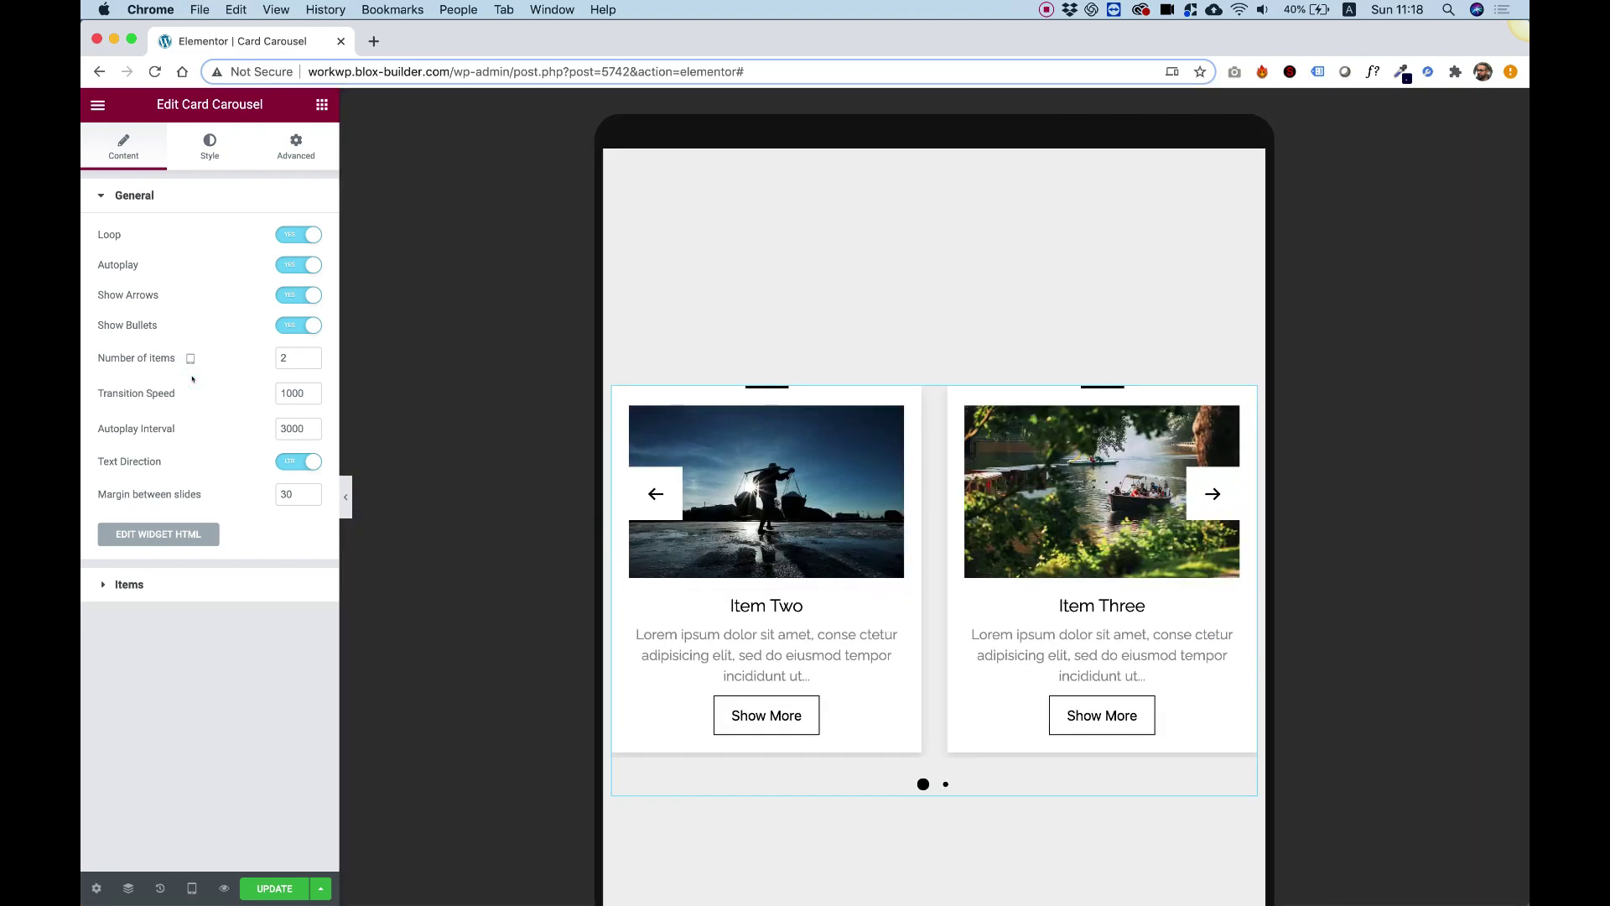
pyautogui.doubleClick(293, 349)
pyautogui.write('3')
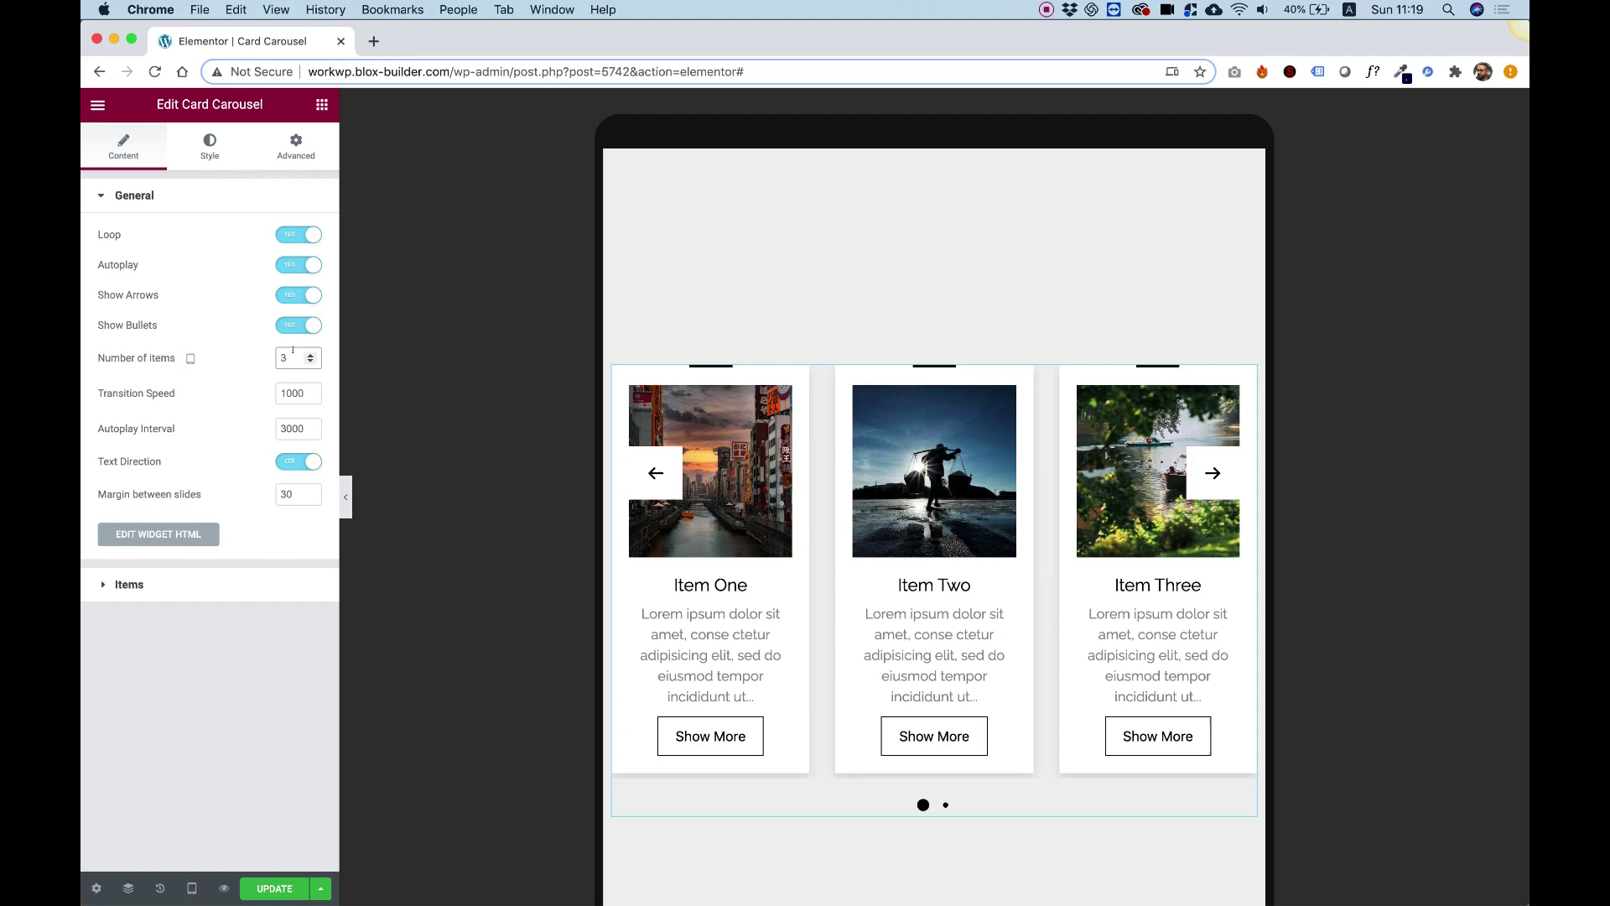
pyautogui.click(191, 358)
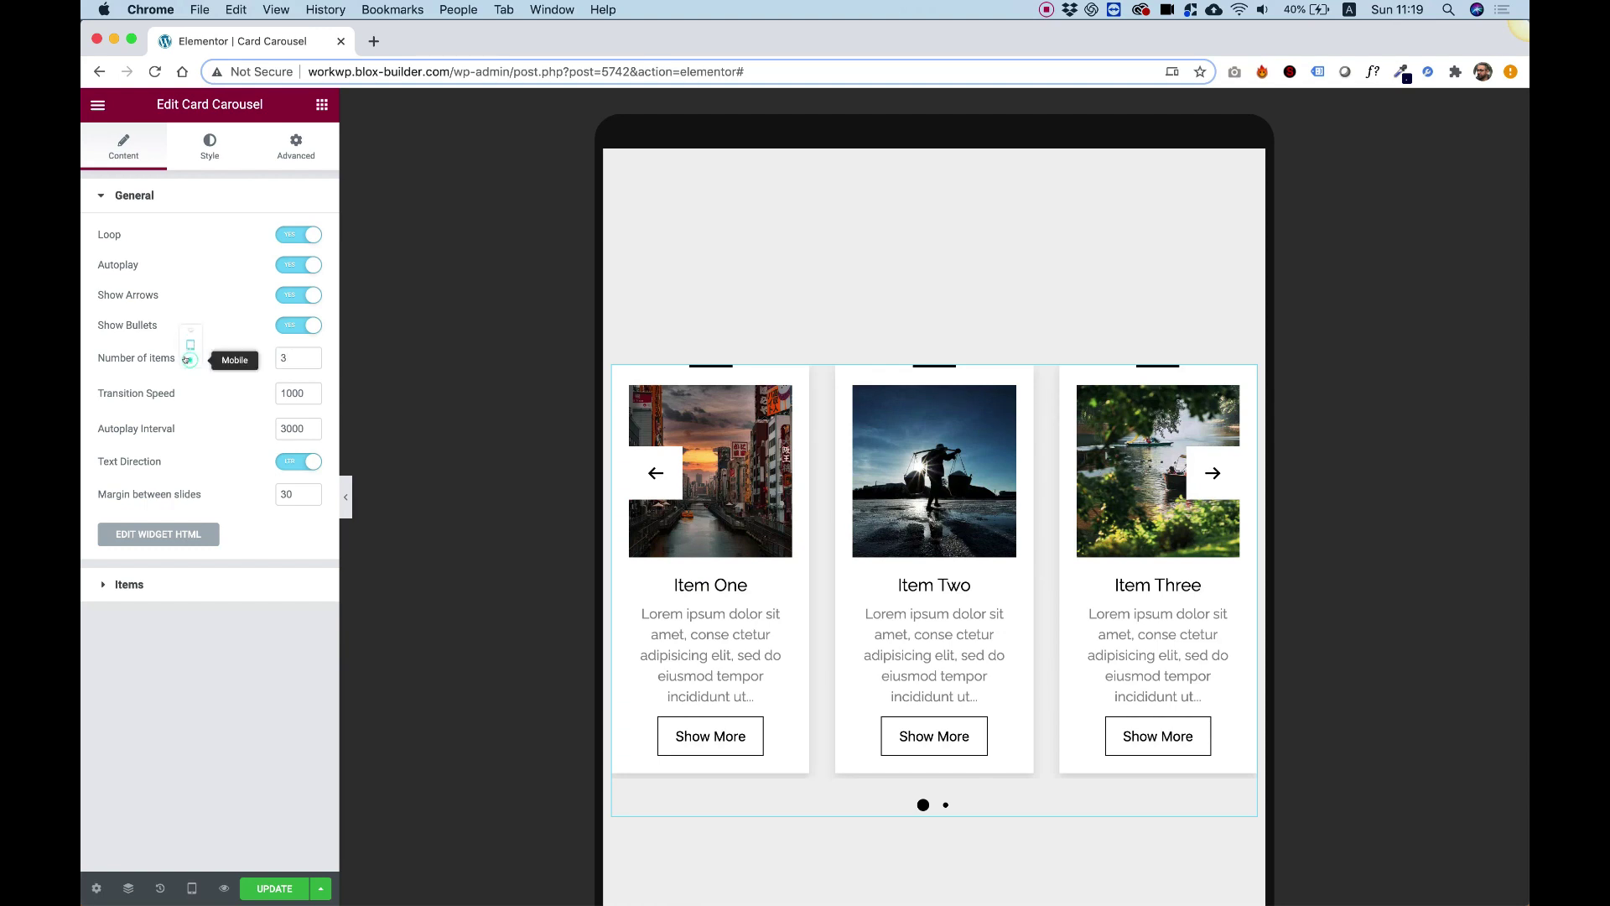
pyautogui.click(190, 335)
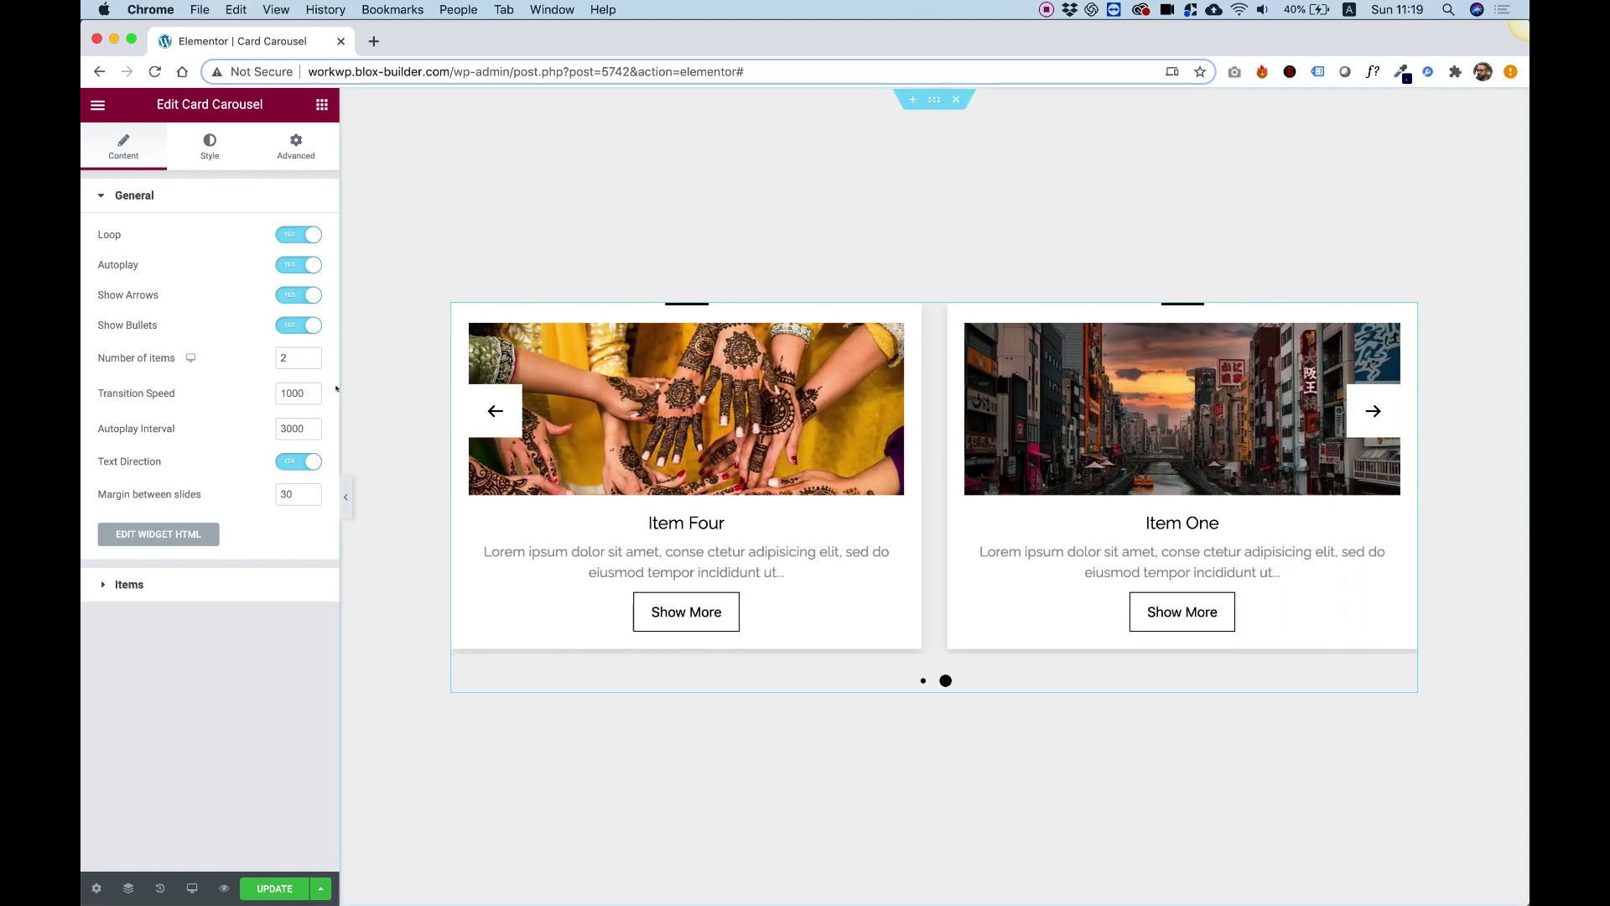
# Set Transition Speed to 2000 and Autoplay Interval to 6000
pyautogui.doubleClick(284, 393)
pyautogui.write('2000')
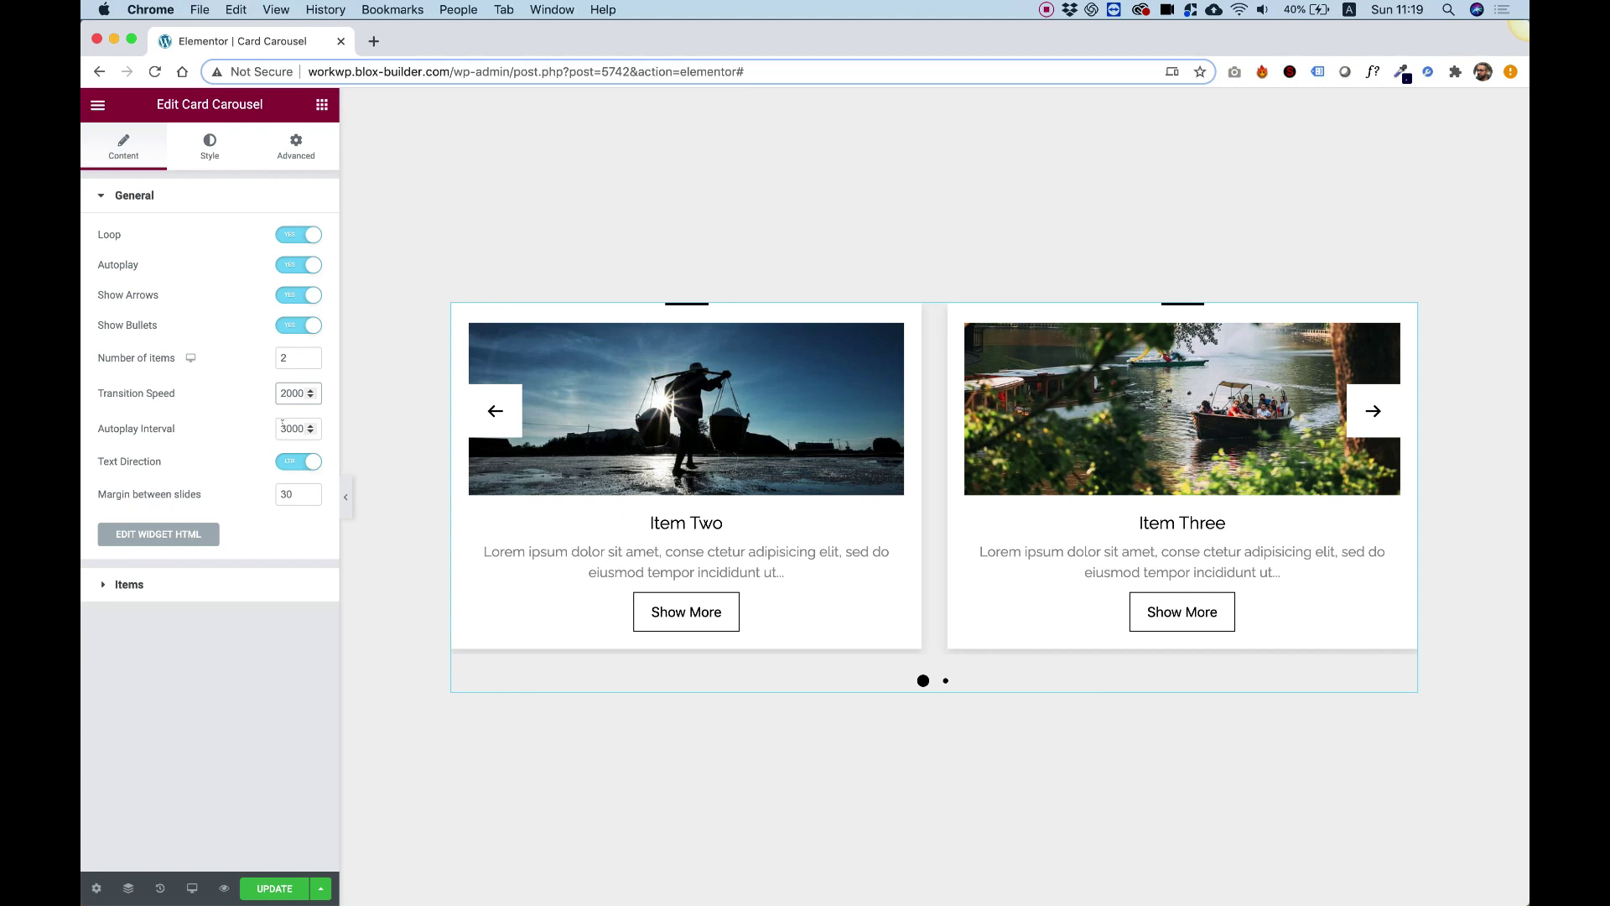
pyautogui.moveTo(284, 429); pyautogui.dragTo(270, 429)
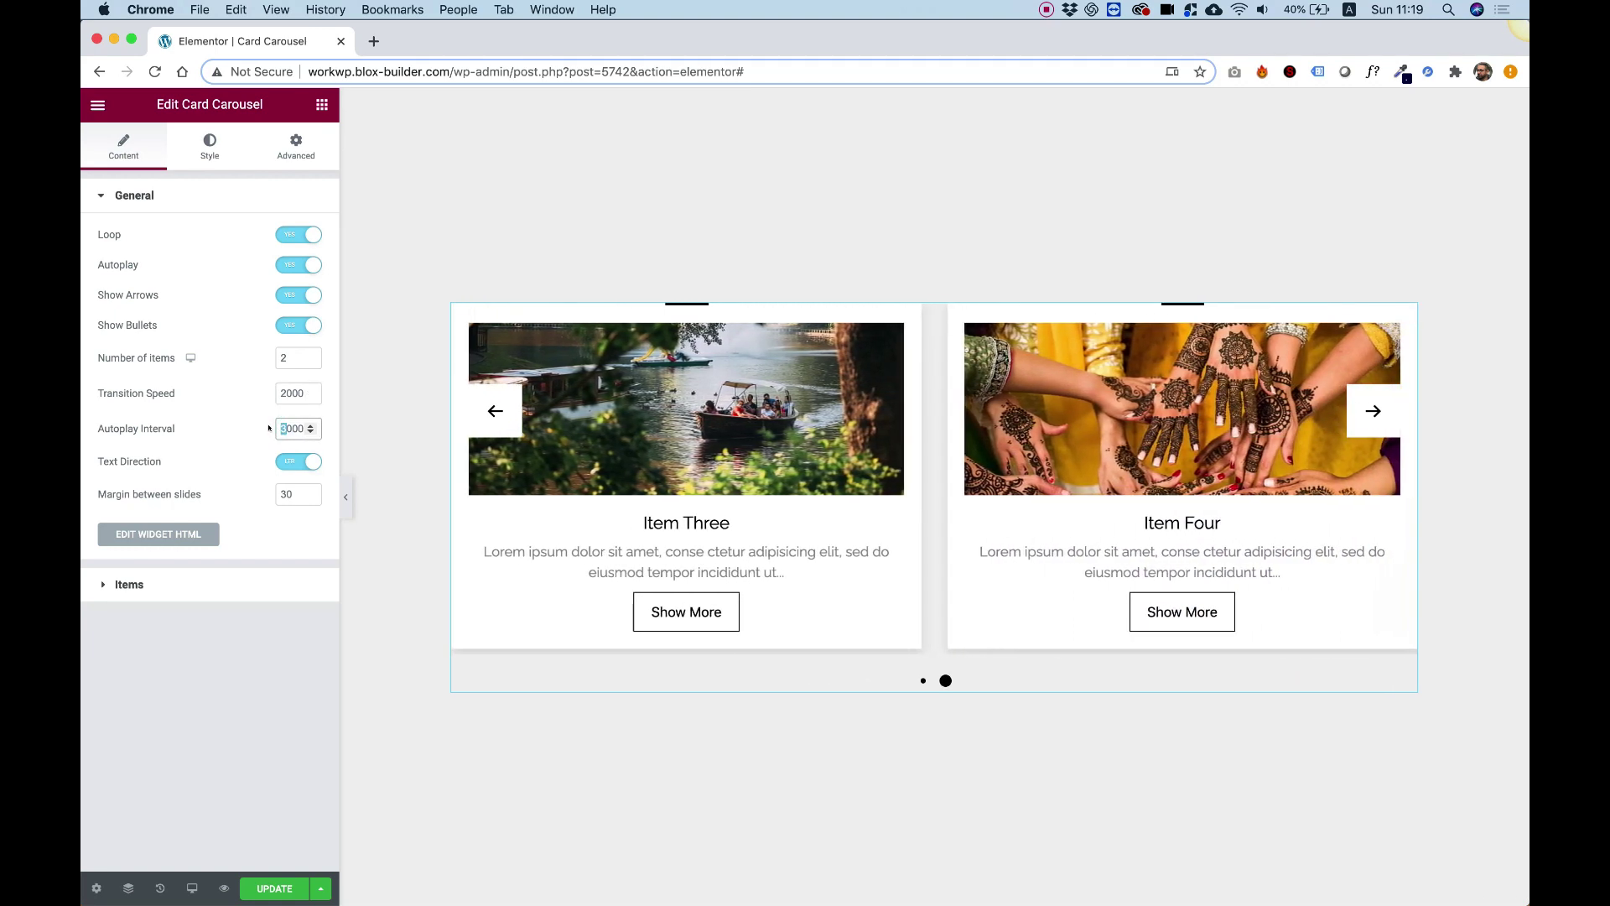
pyautogui.write('6')
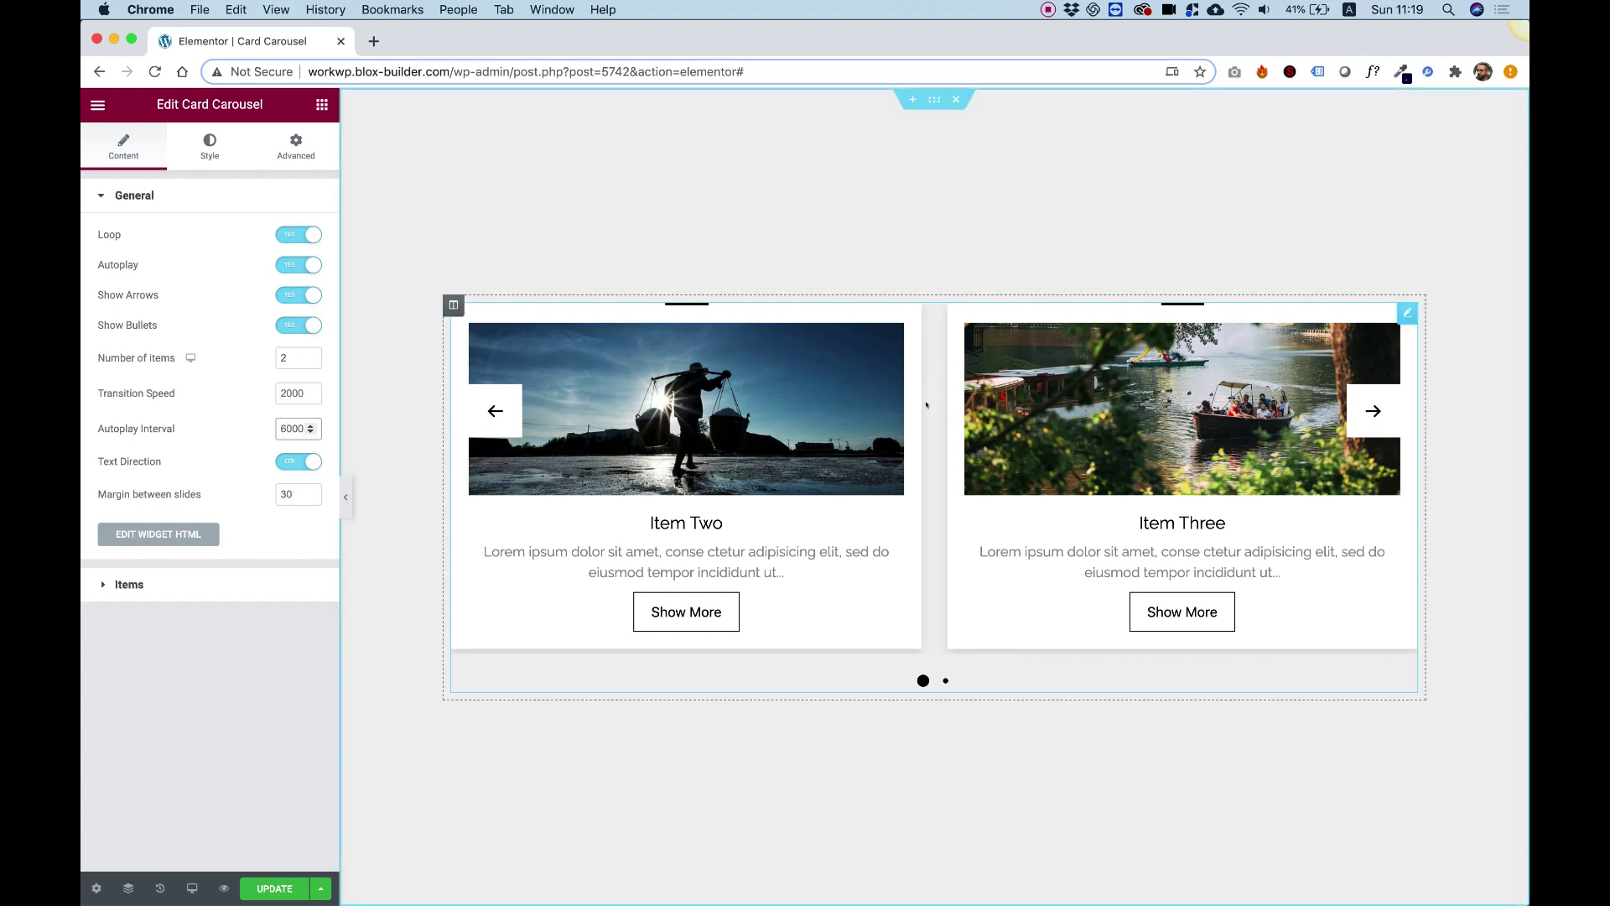
# Show 3 items on desktop with a 50 margin between slides
pyautogui.click(310, 353)
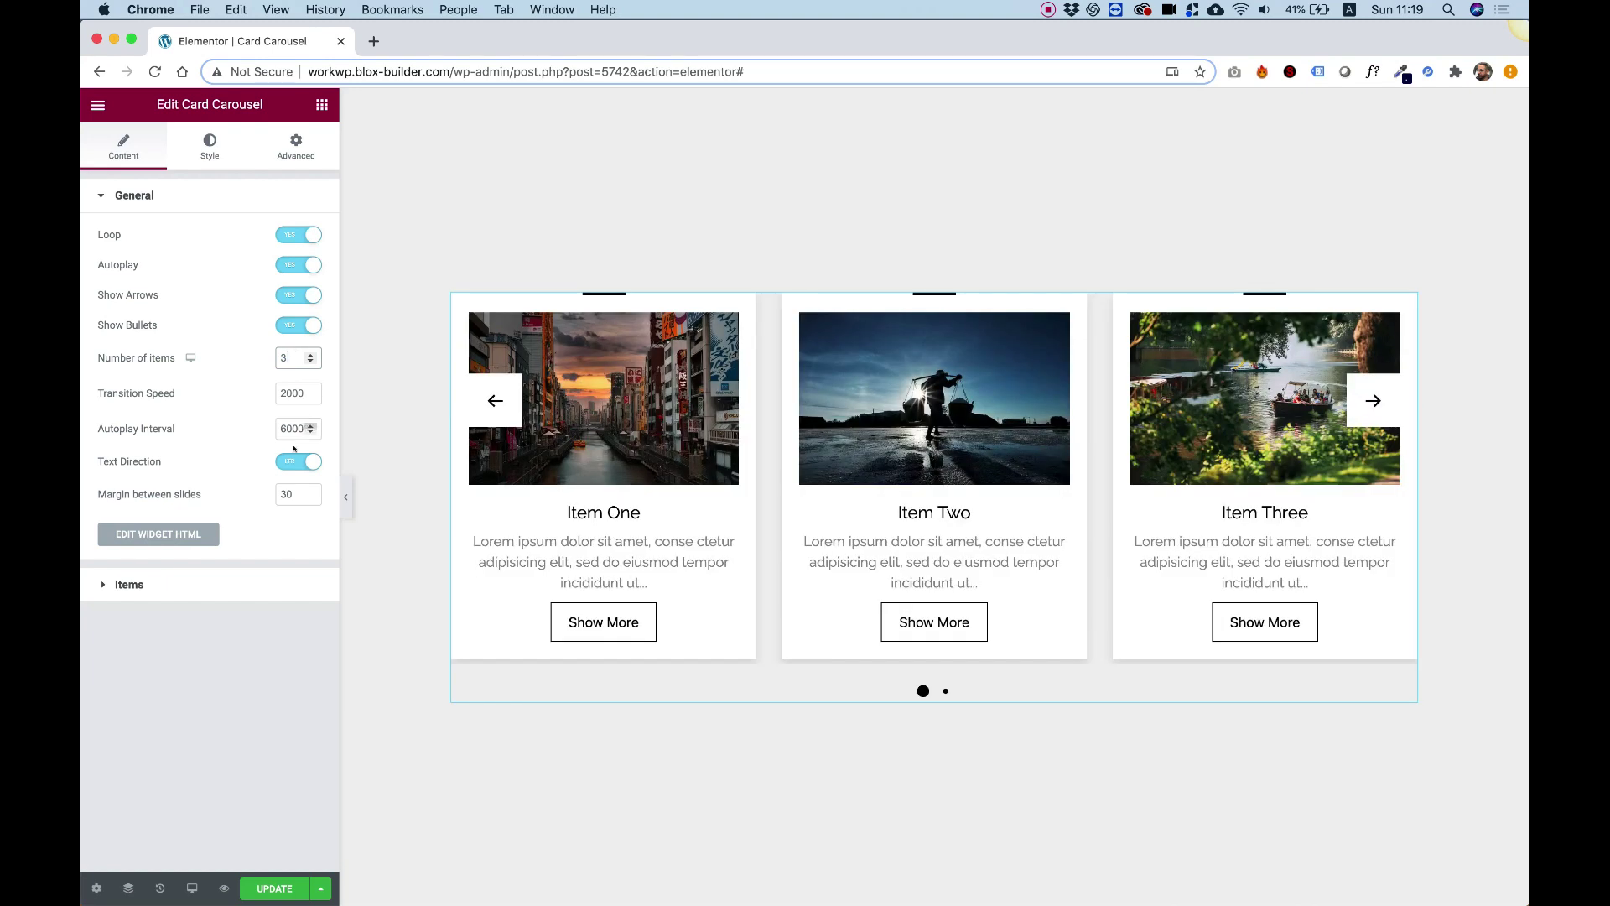
pyautogui.doubleClick(286, 492)
pyautogui.write('50')
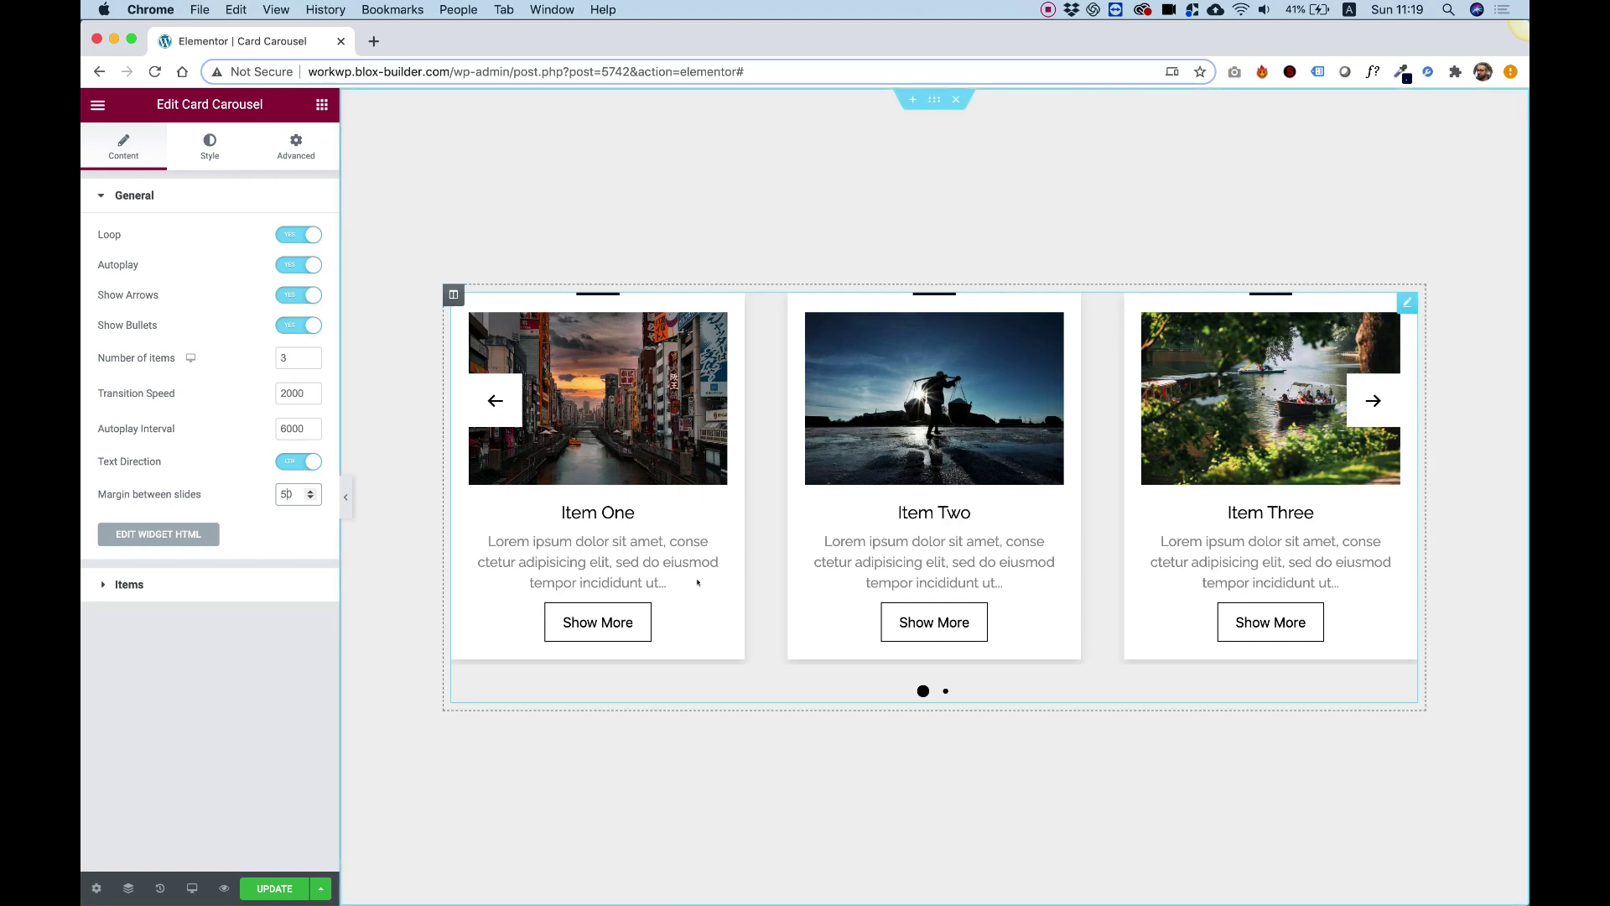
# Expand the Items list and Item One, focusing its Content text box
pyautogui.click(117, 584)
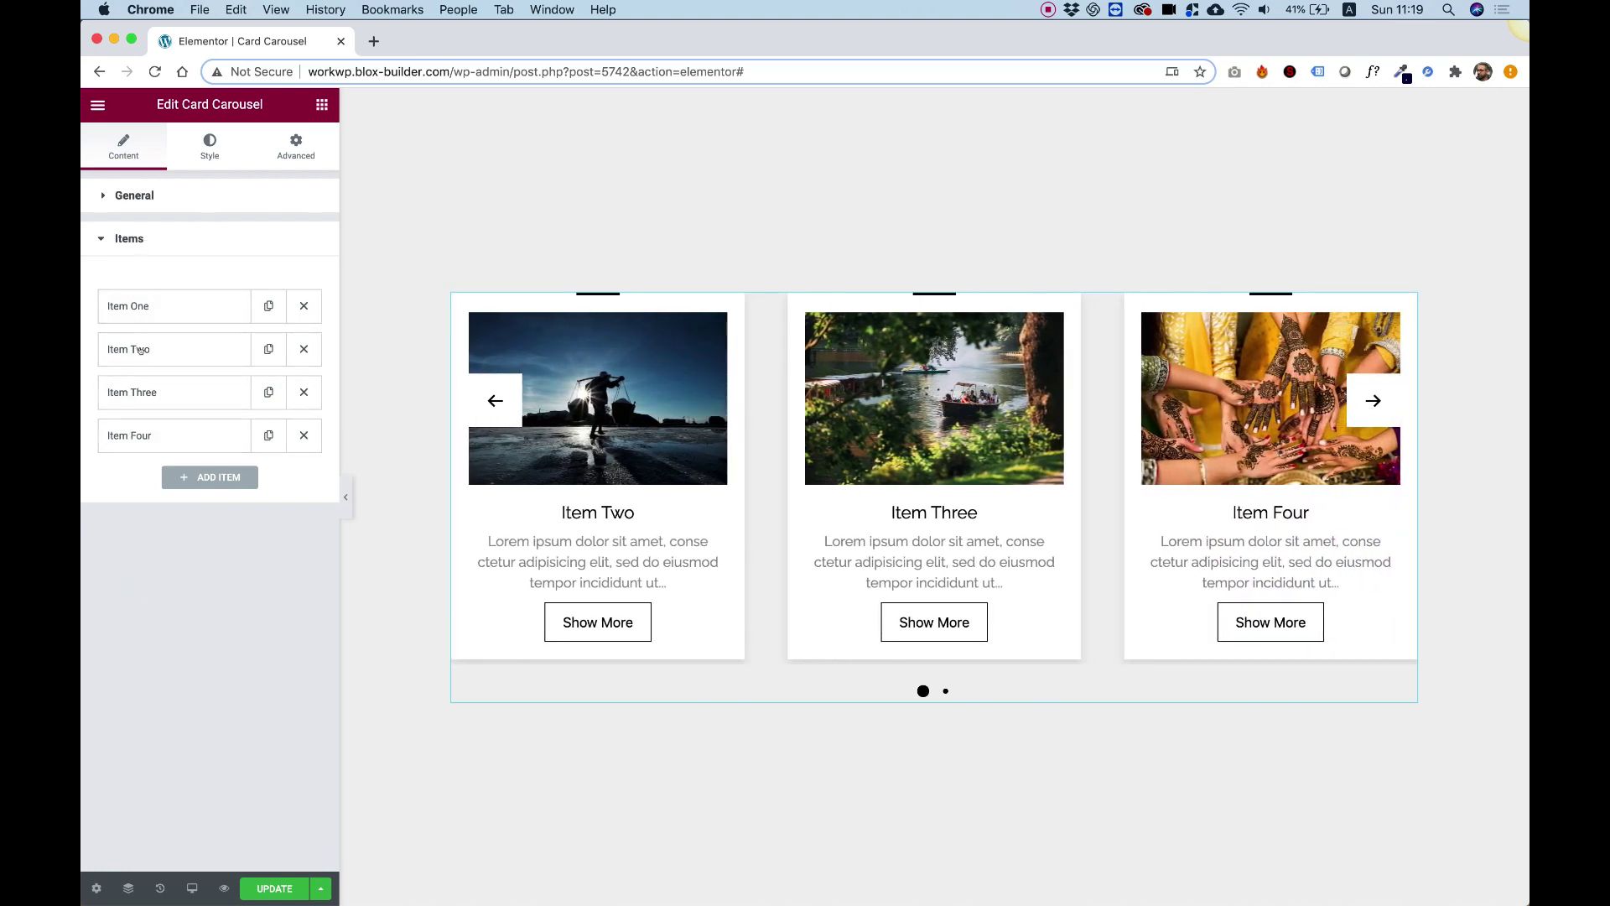
pyautogui.click(177, 313)
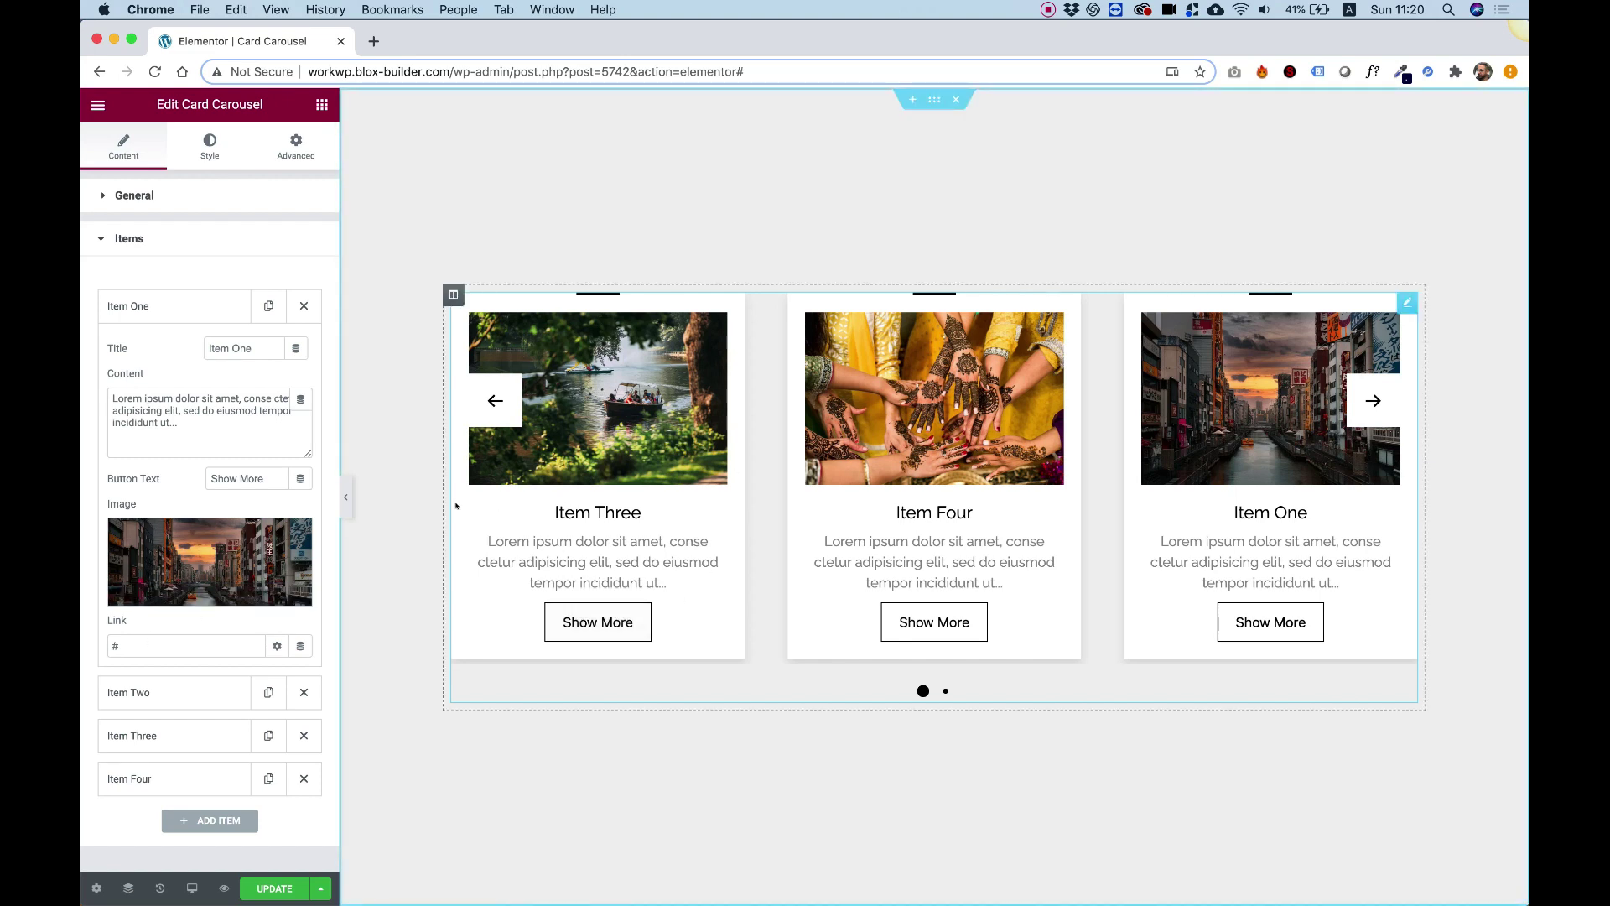
pyautogui.click(211, 406)
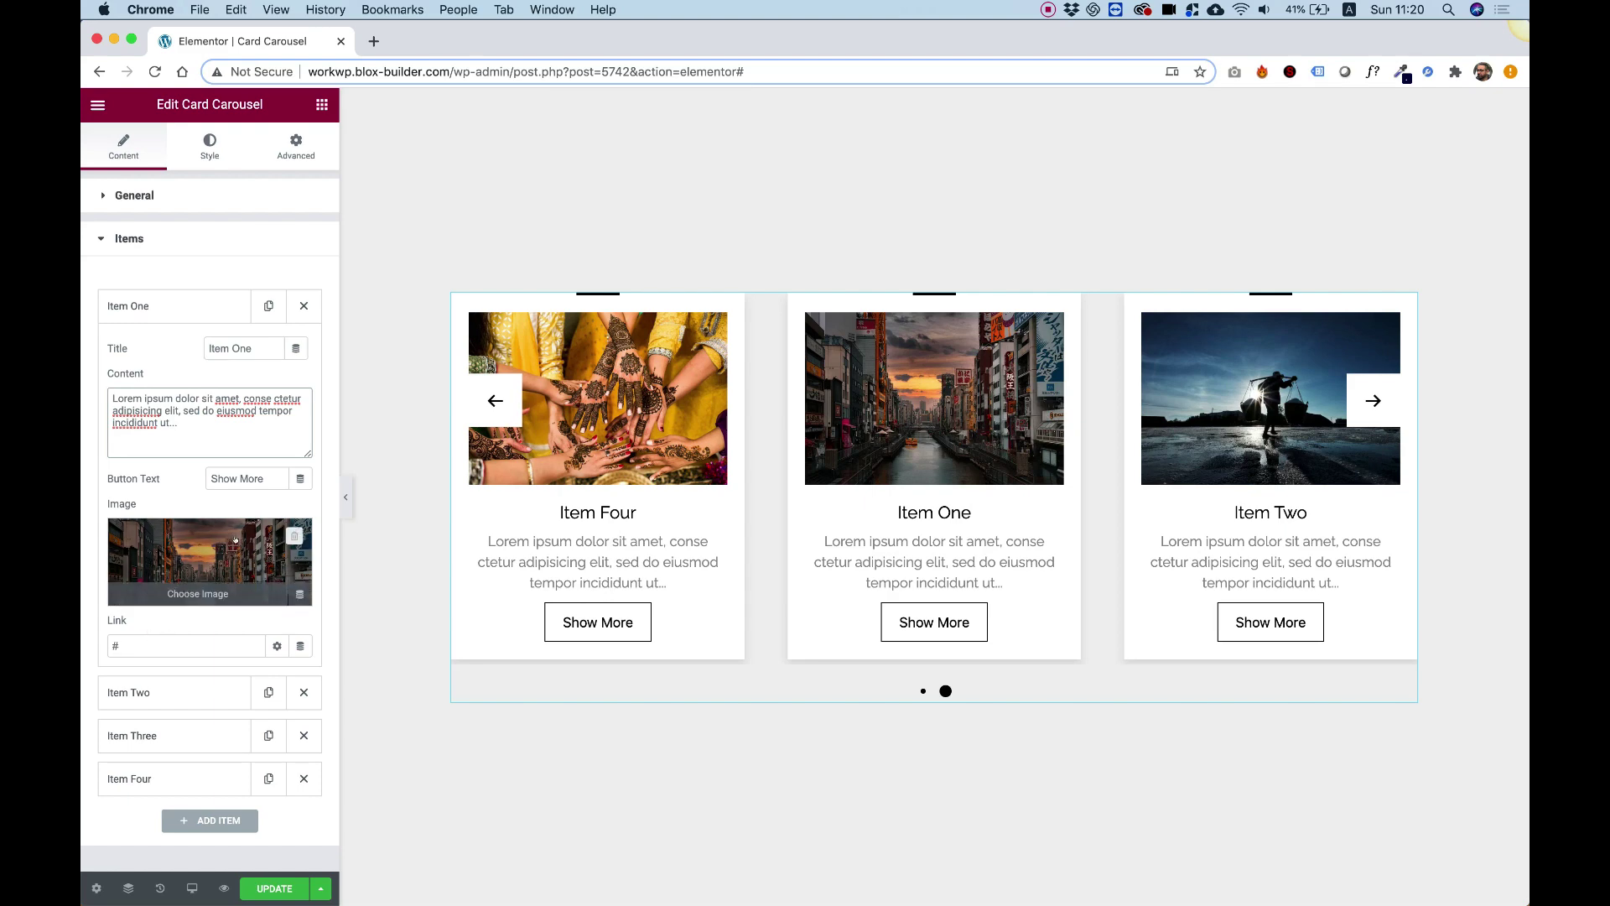
# Swap Item One's image for the phone lock-screen photo, then go to the Style settings
pyautogui.click(202, 553)
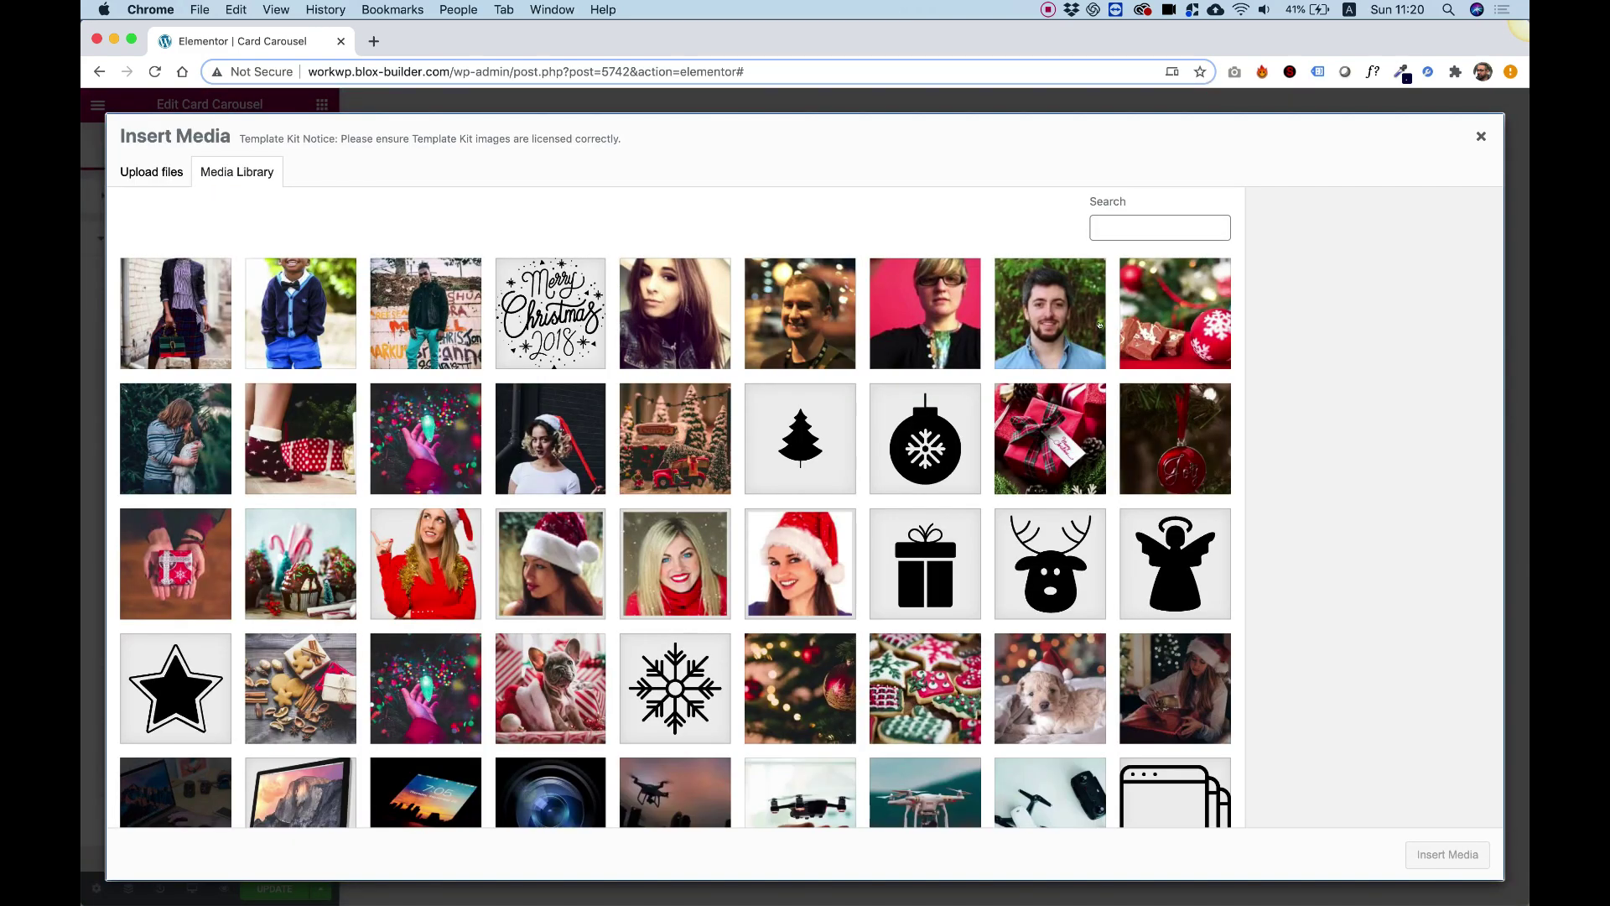
pyautogui.scroll(-3, 856, 337)
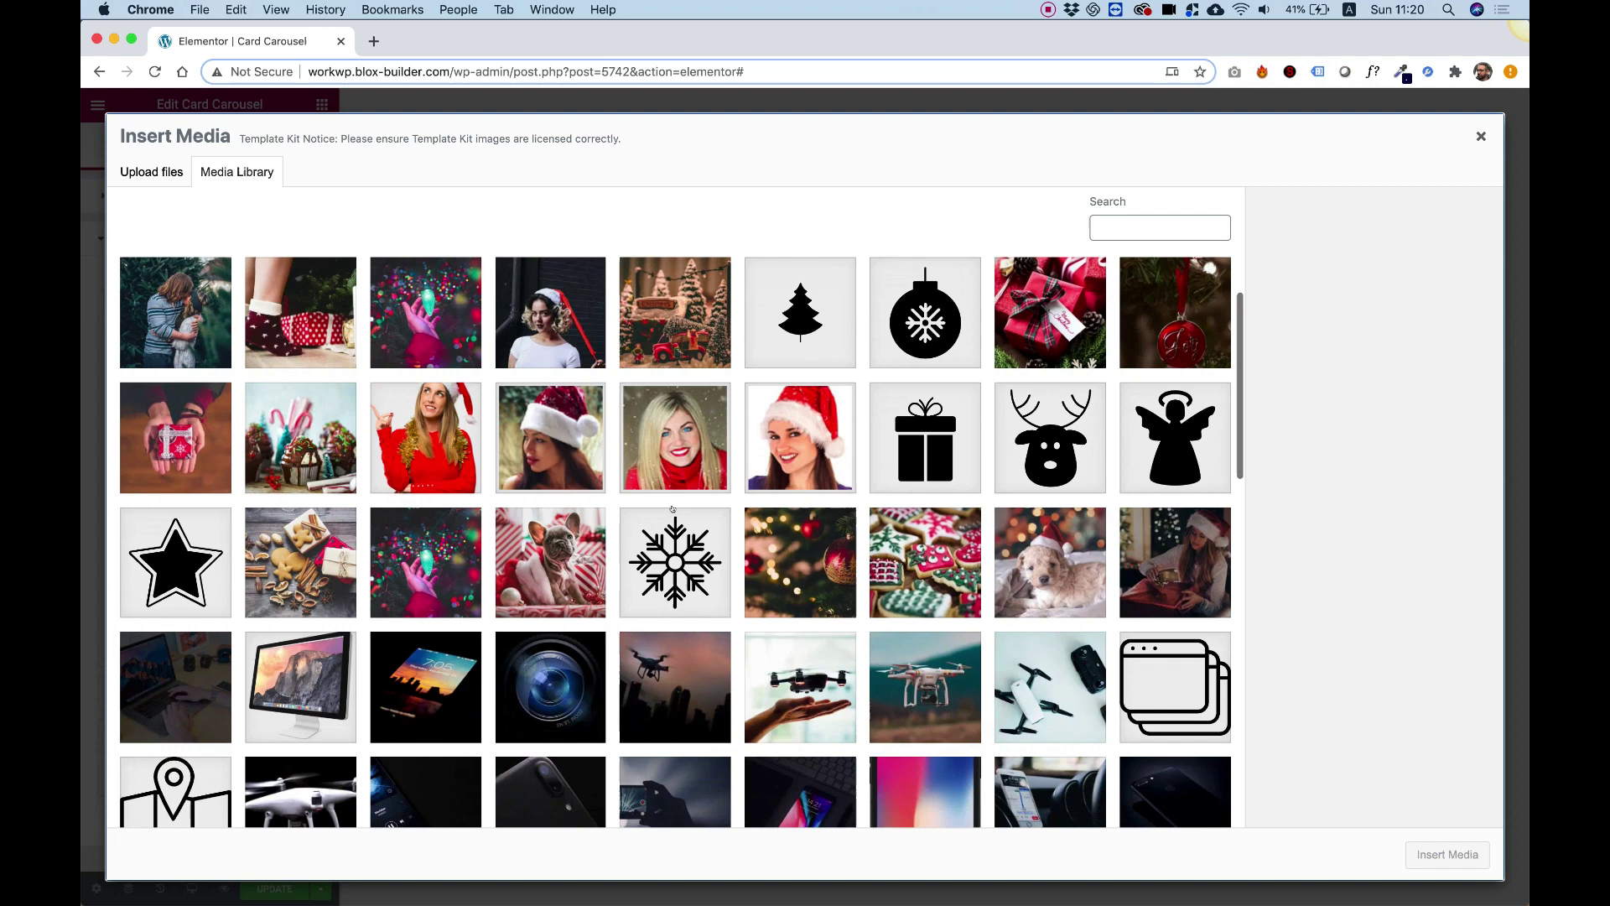
pyautogui.click(425, 687)
pyautogui.click(1447, 855)
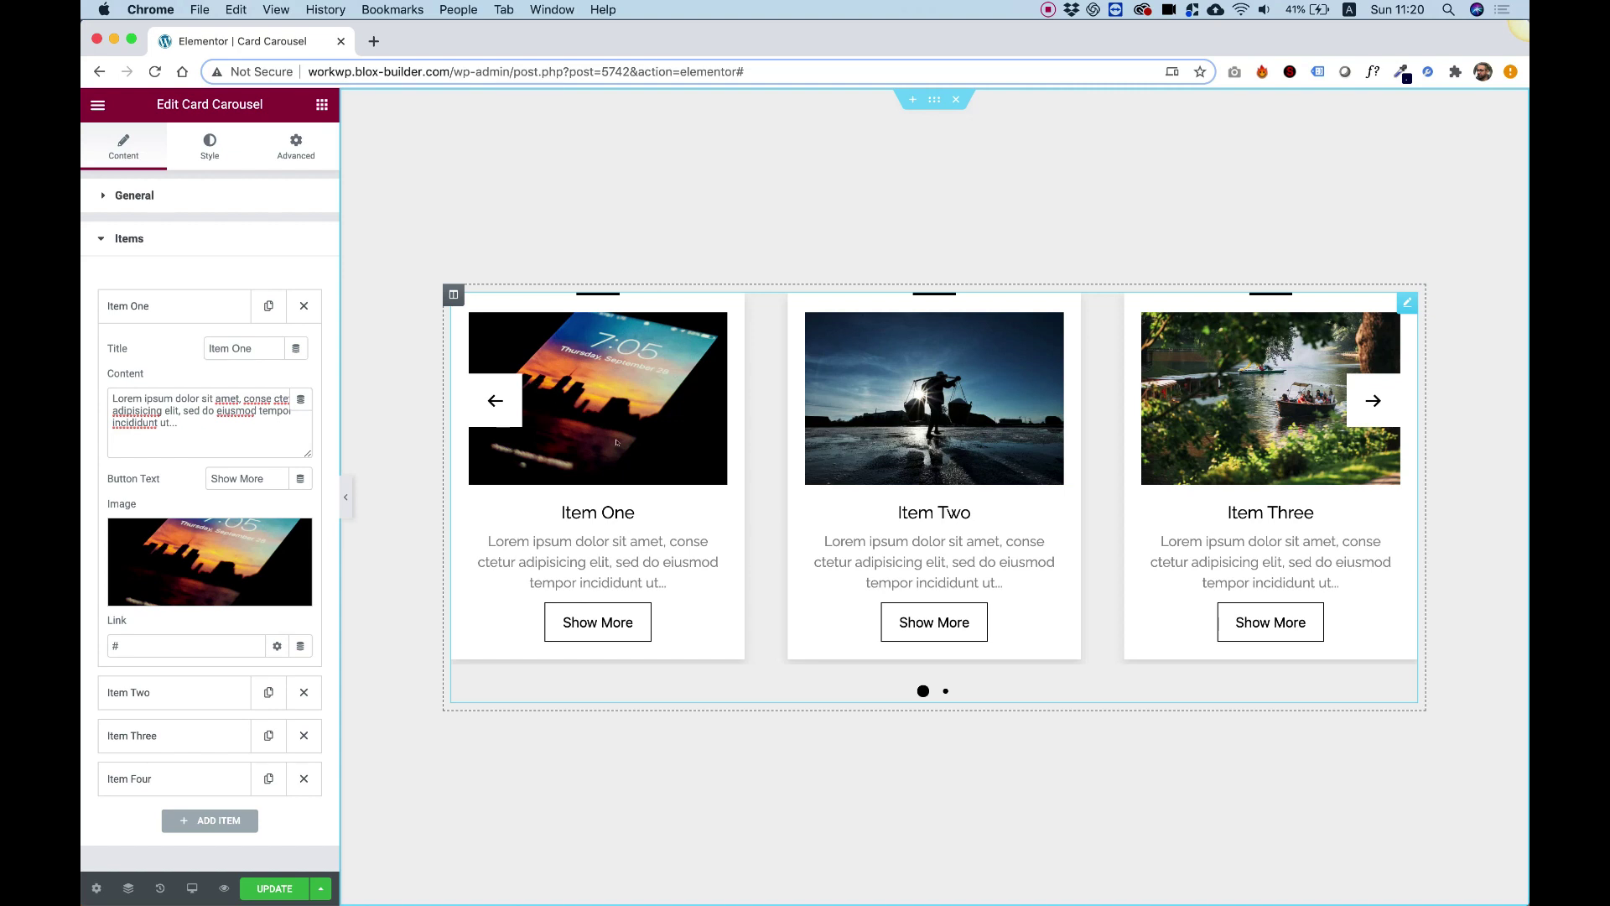
pyautogui.moveTo(234, 539)
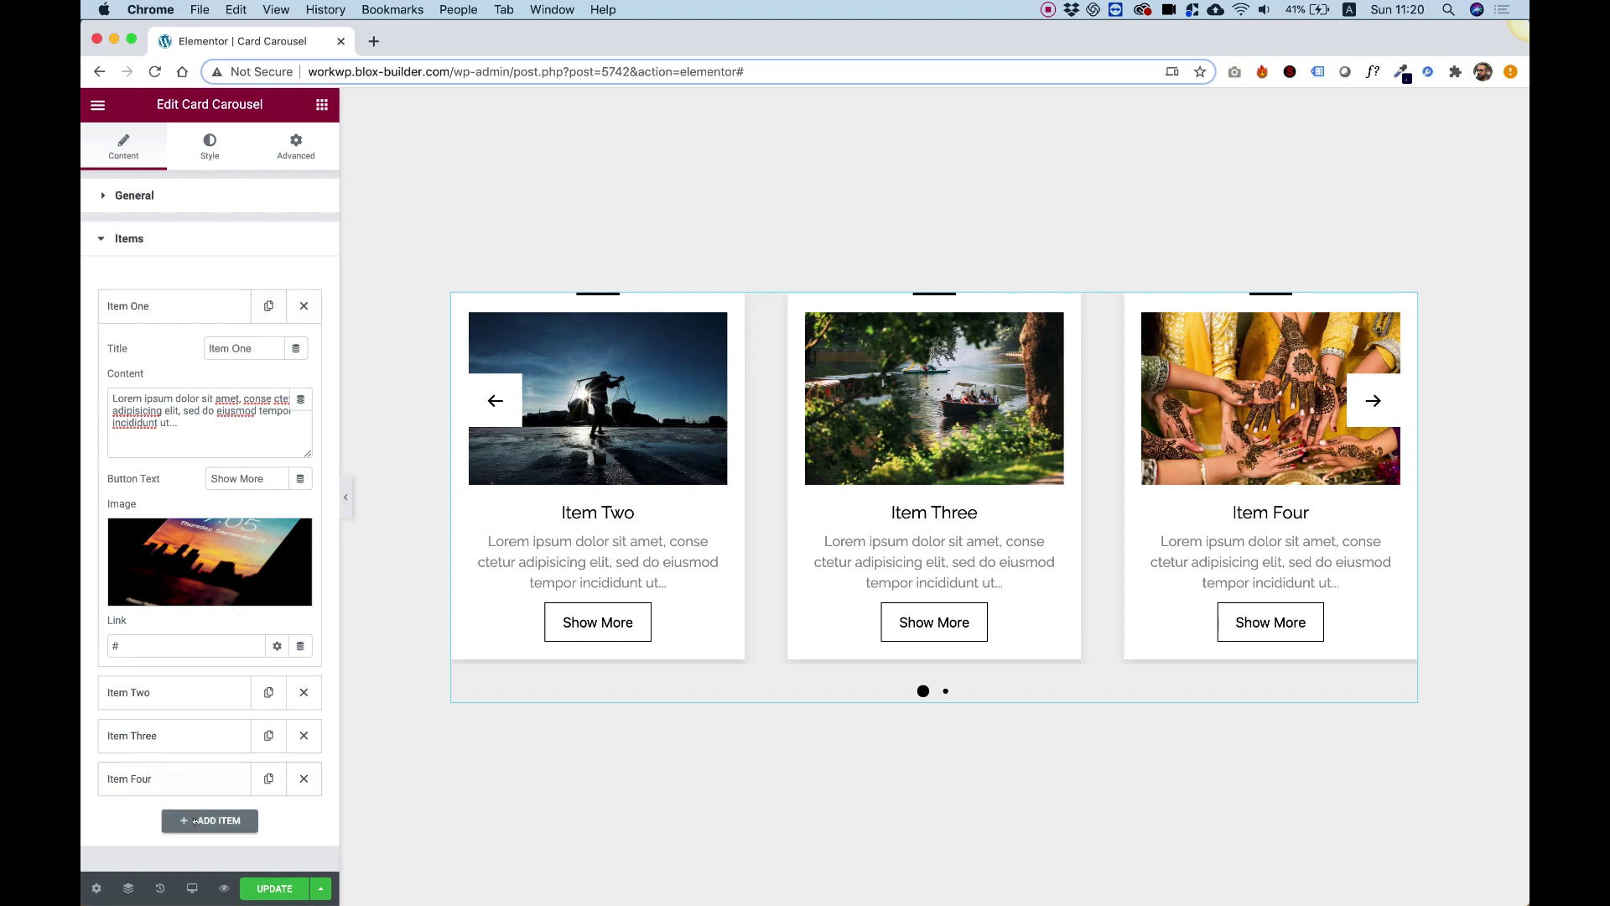
pyautogui.click(214, 140)
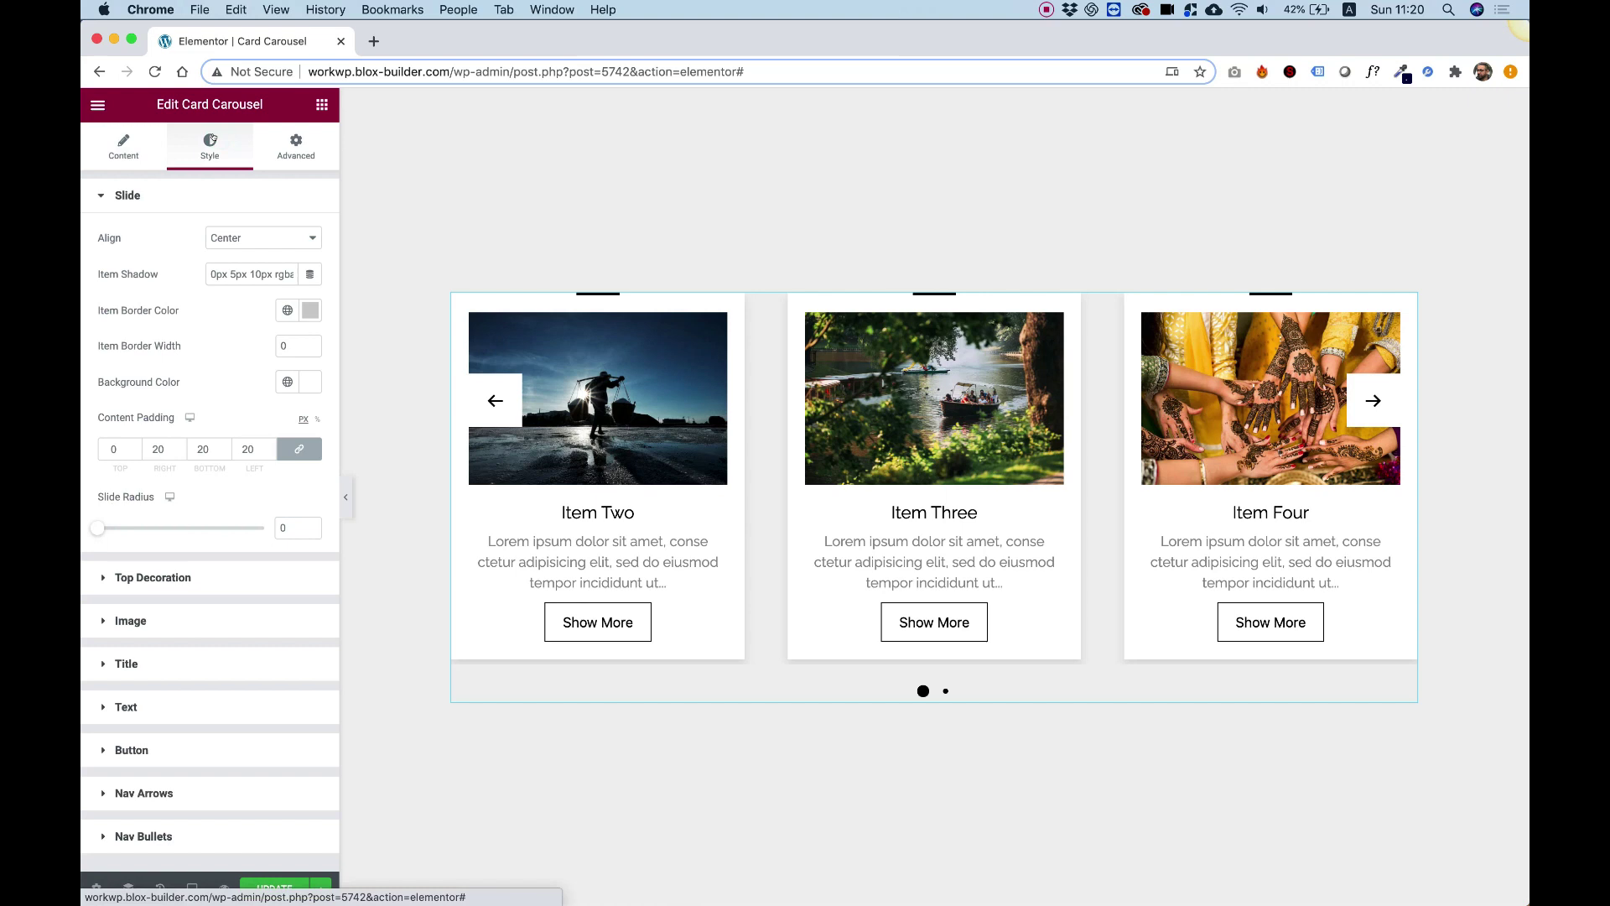
# Left-align the card contents and give the cards a black 2 px border
pyautogui.click(268, 238)
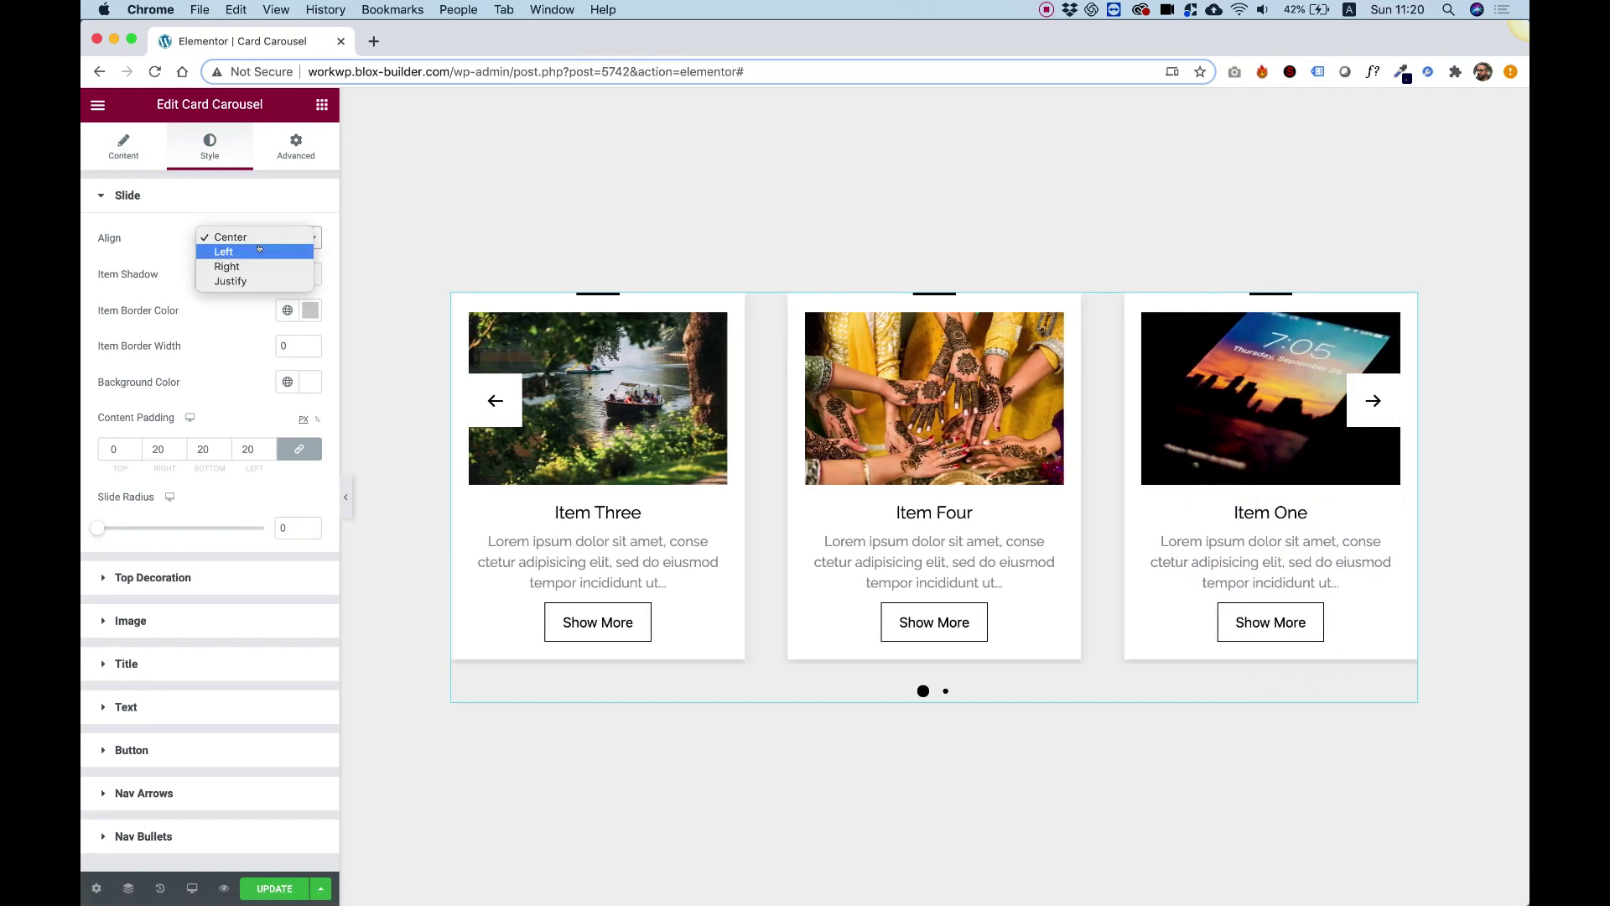
pyautogui.click(259, 252)
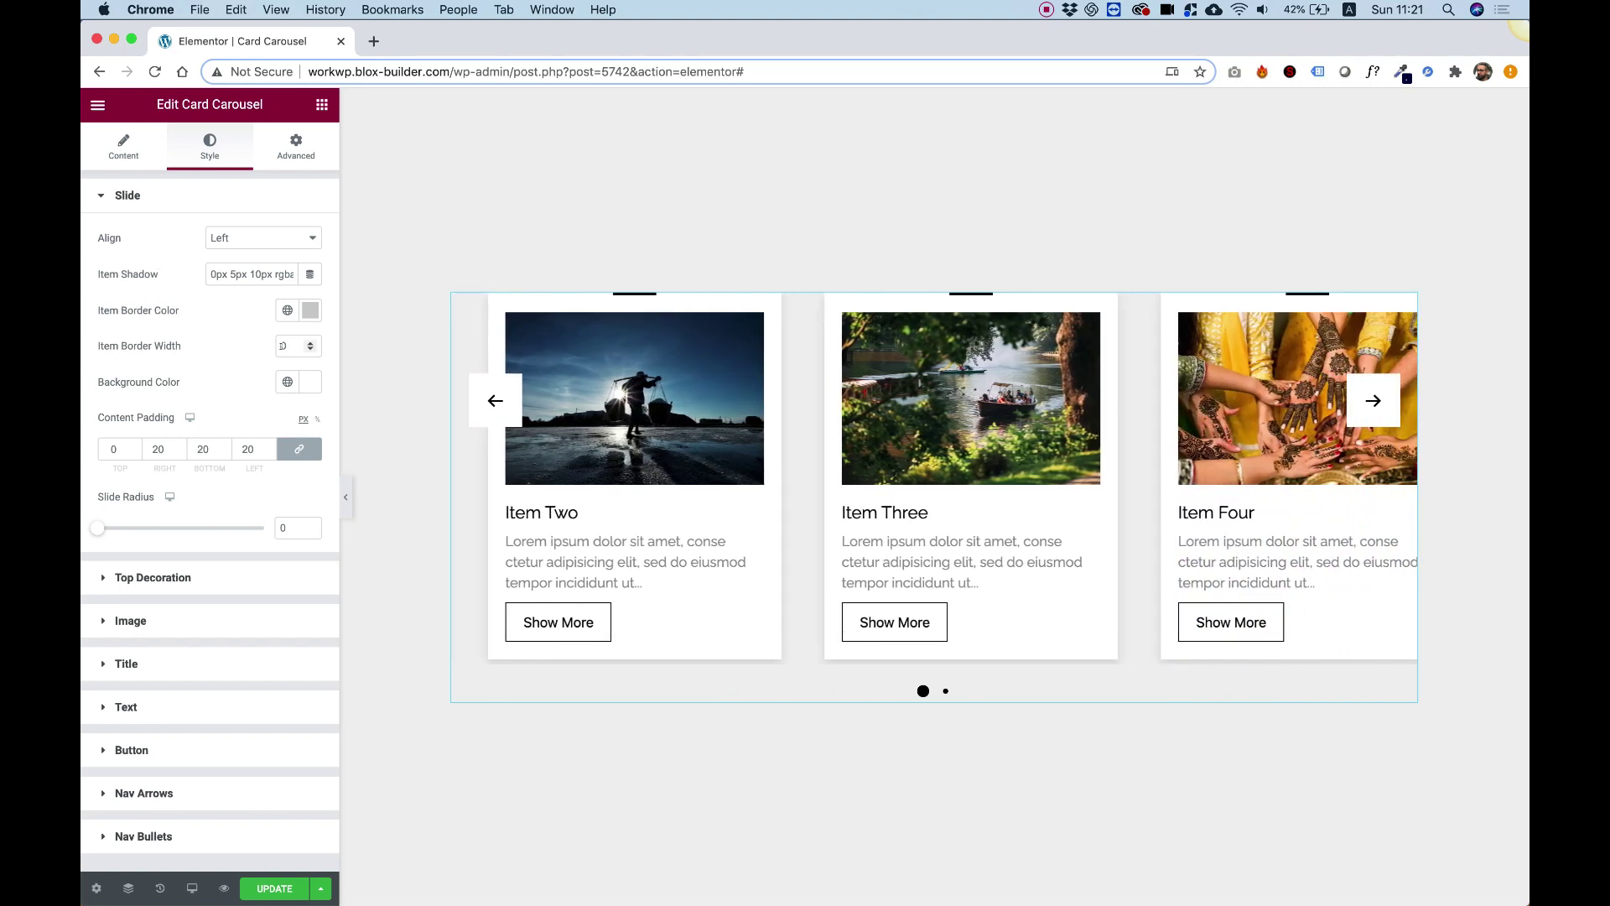
pyautogui.click(283, 345)
pyautogui.click(284, 347)
pyautogui.write('2')
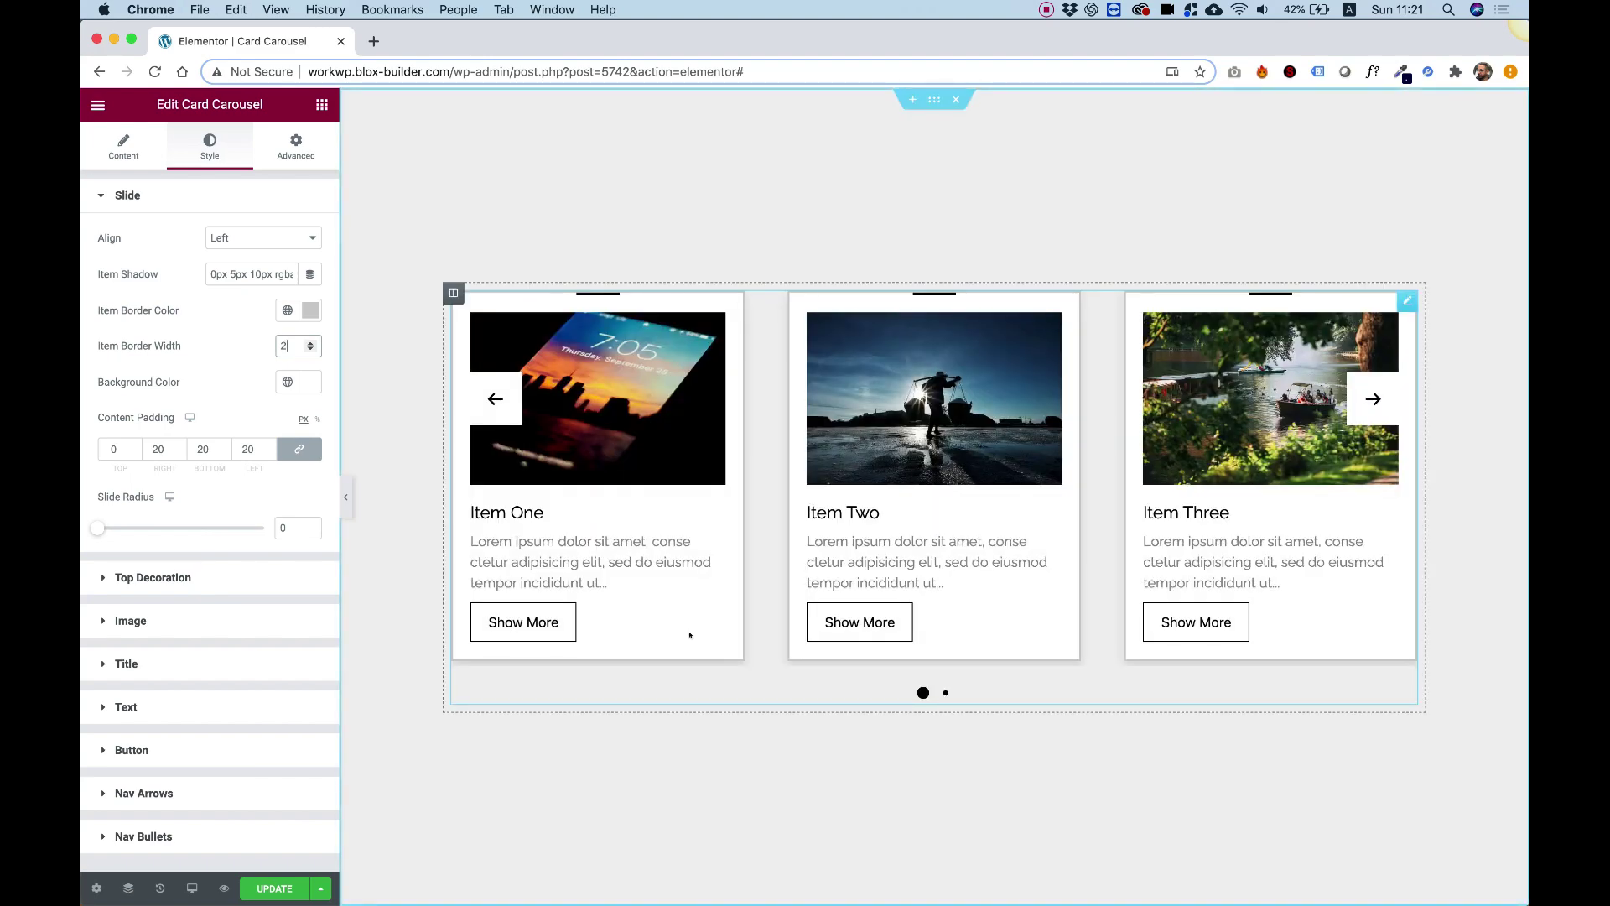
pyautogui.click(310, 310)
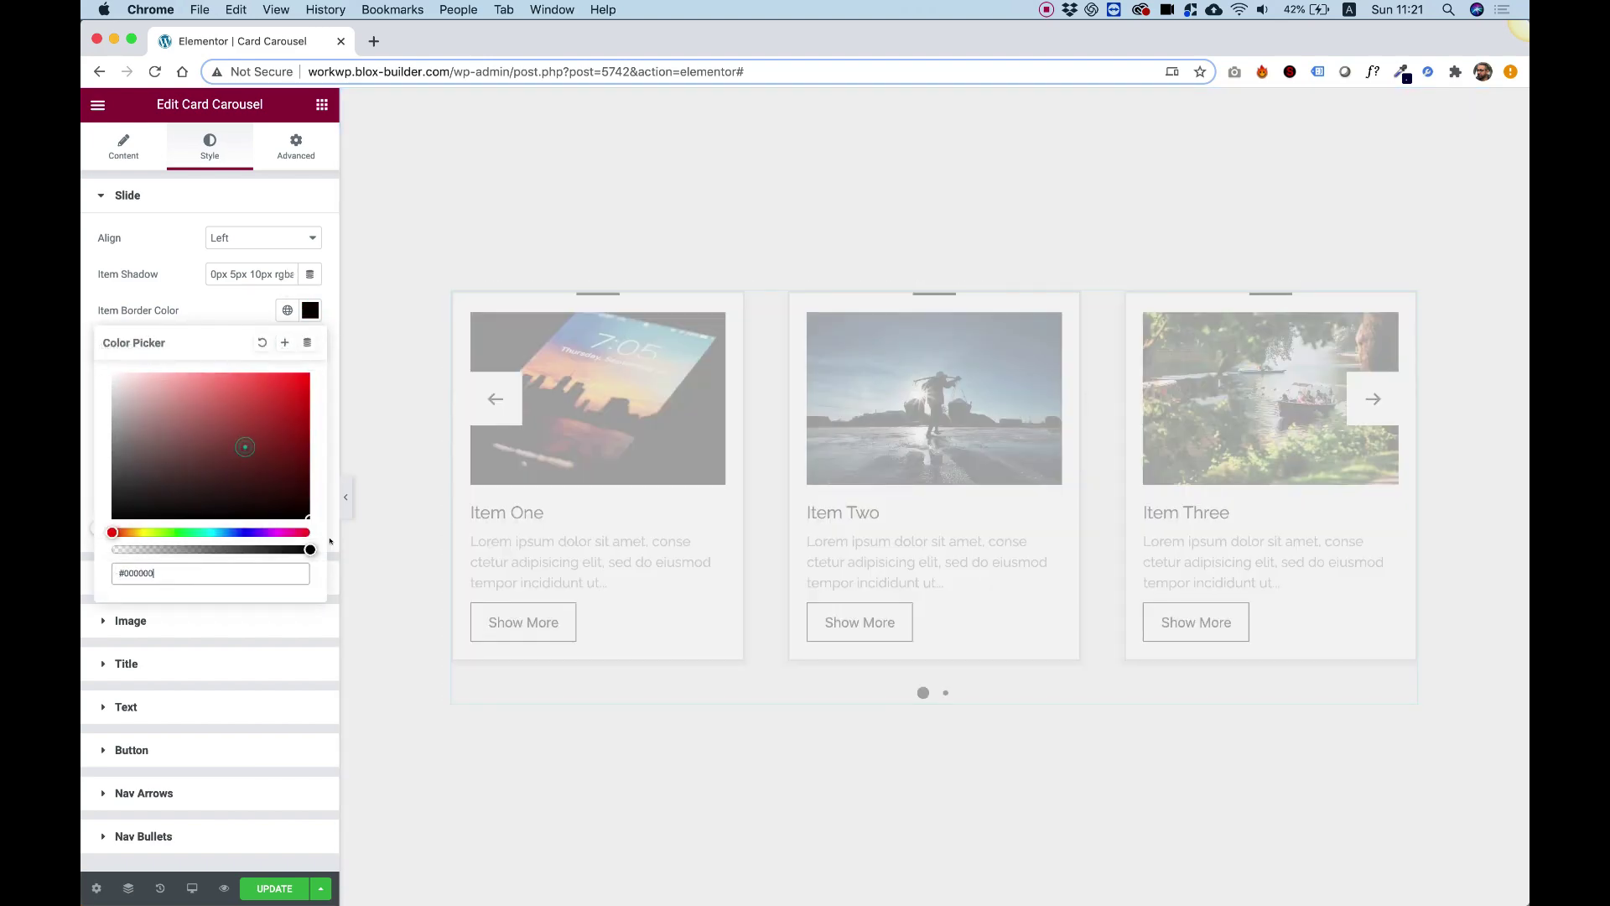
pyautogui.click(593, 490)
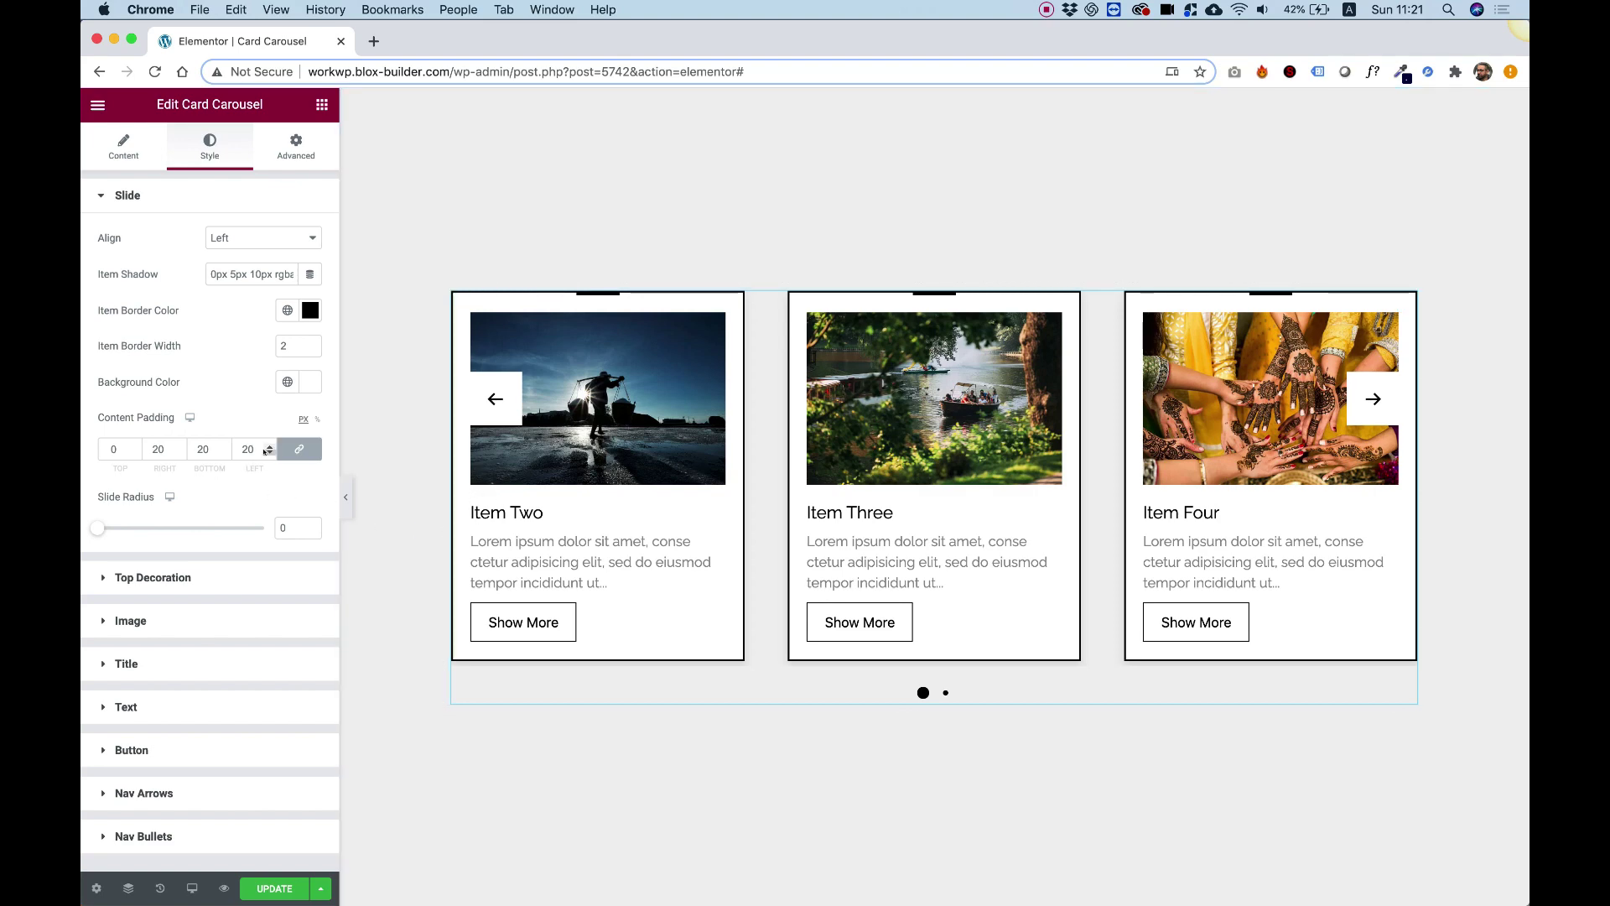
# Set the linked Content Padding to 40 on all sides
pyautogui.click(269, 446)
pyautogui.click(269, 446)
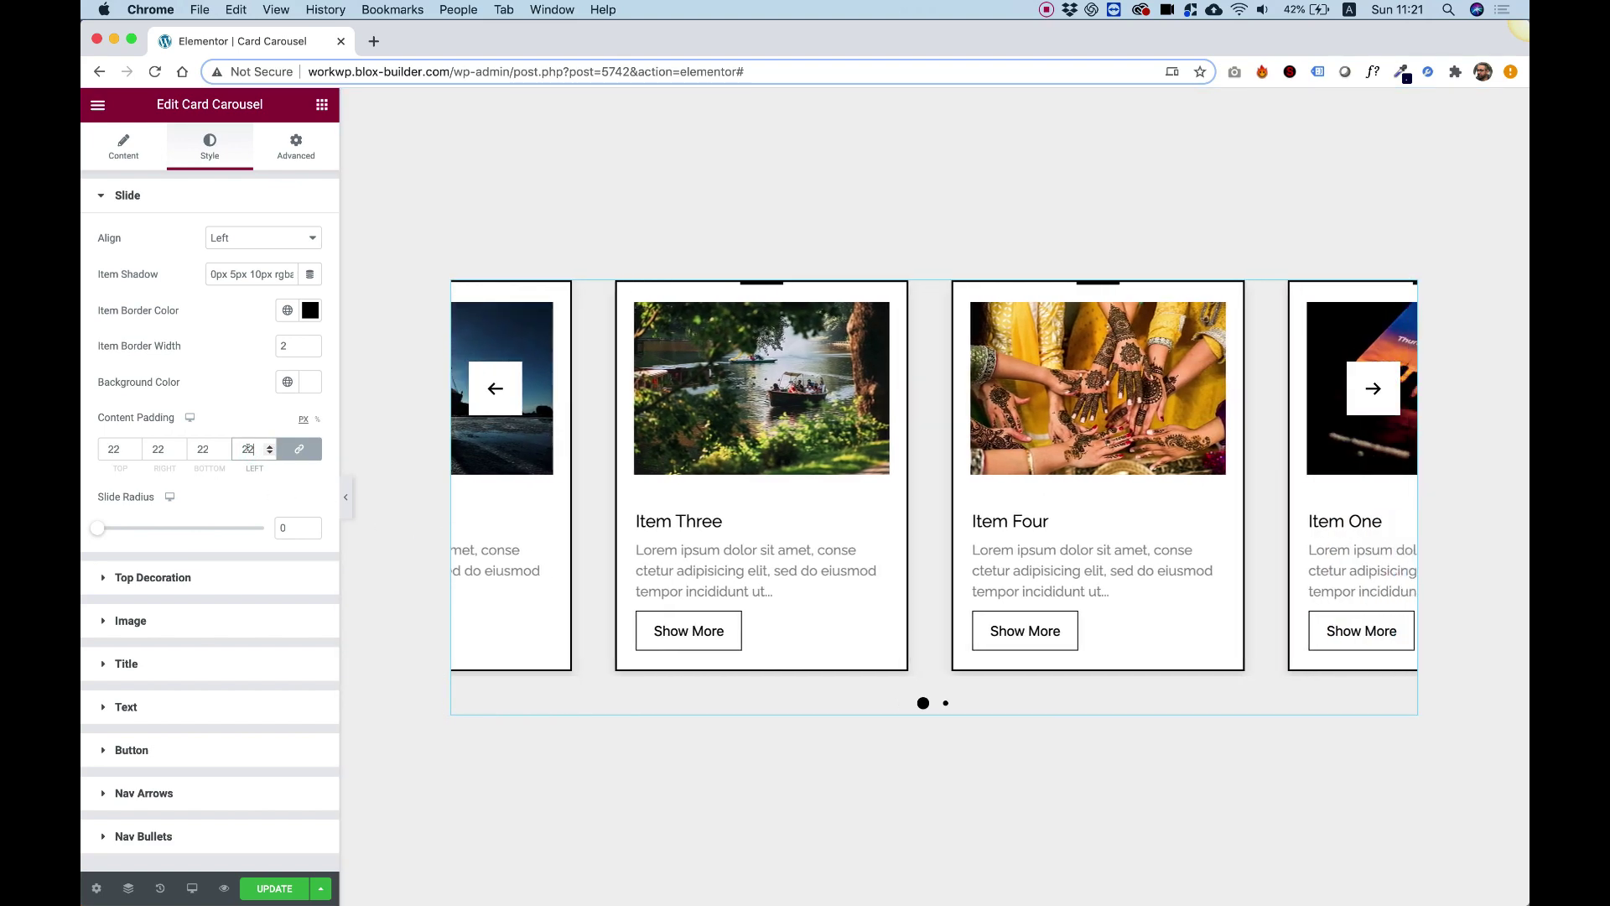
pyautogui.scroll(20, 248, 448)
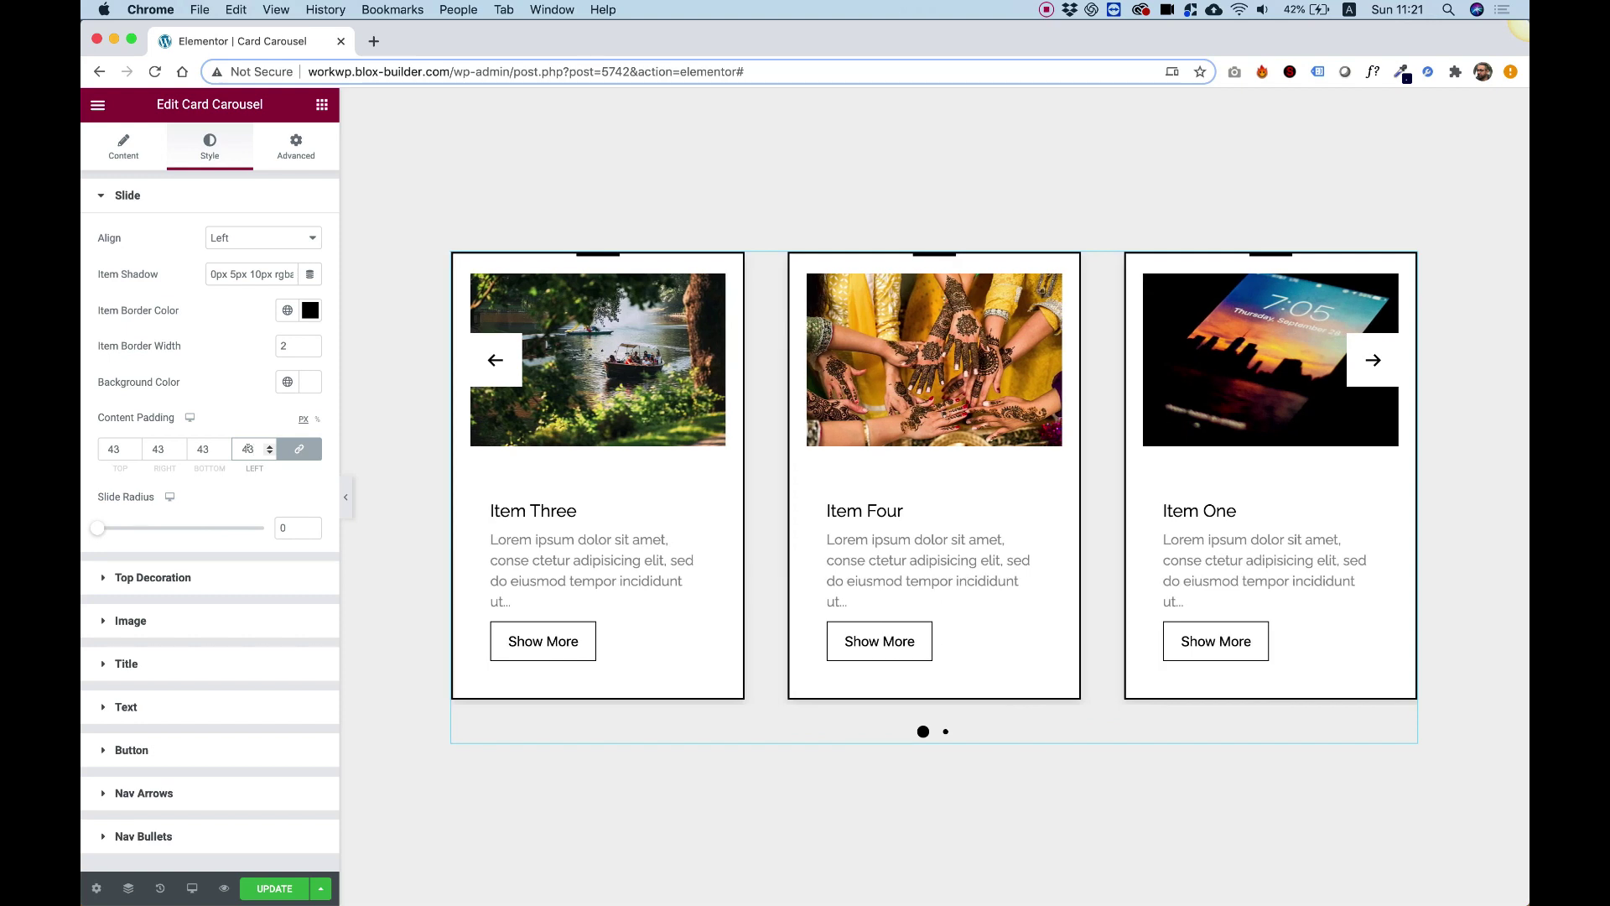
pyautogui.scroll(1, 247, 449)
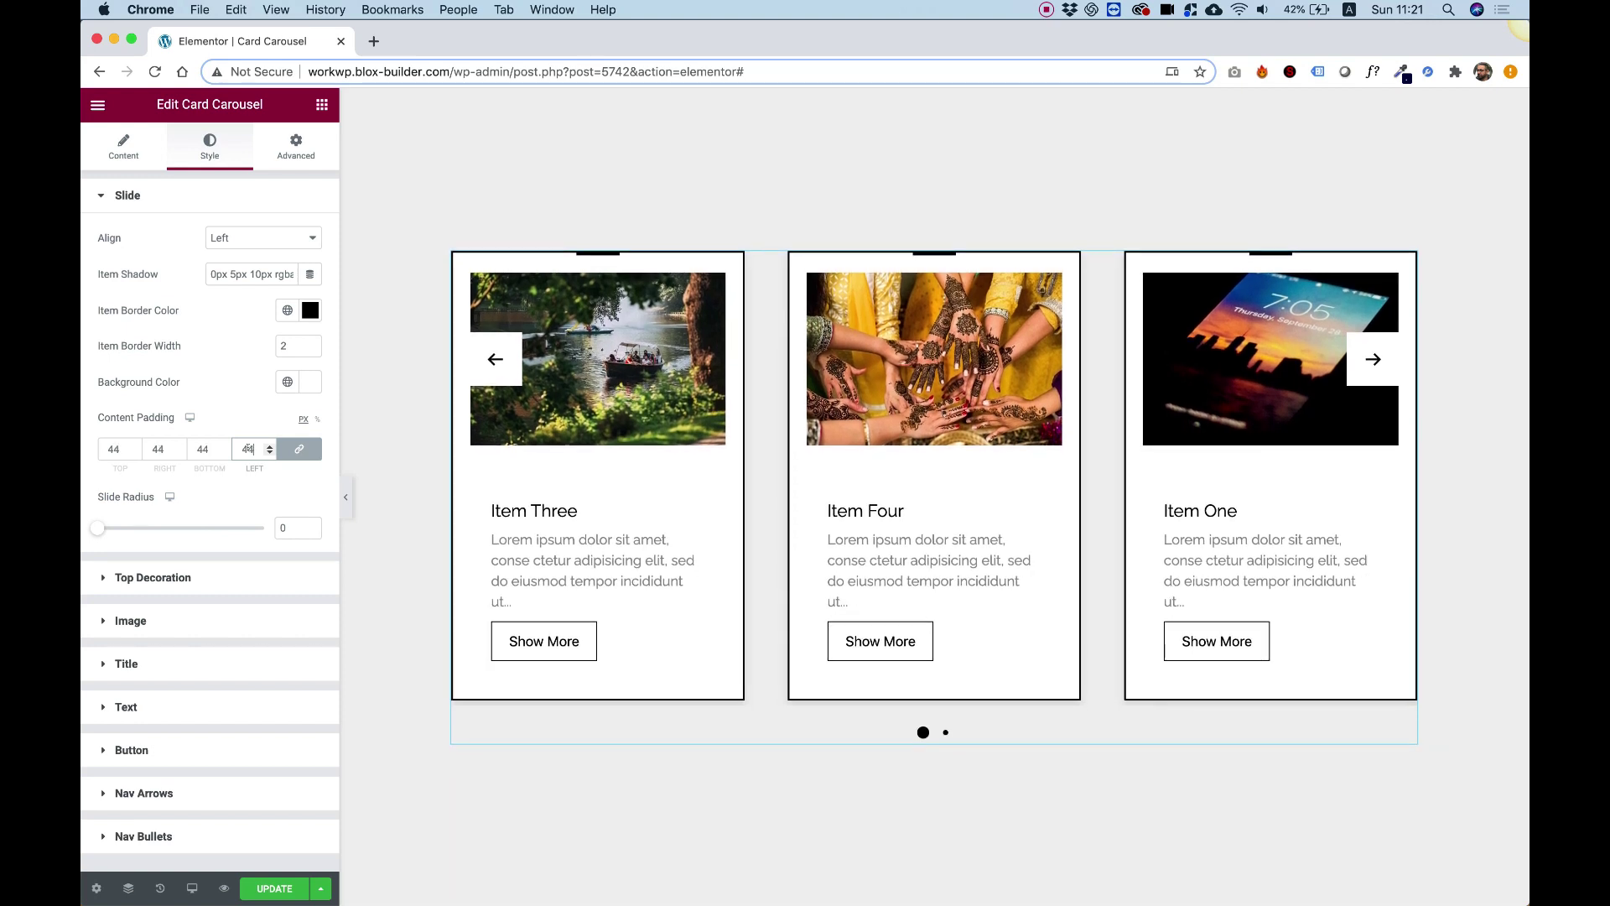
pyautogui.scroll(-4, 247, 448)
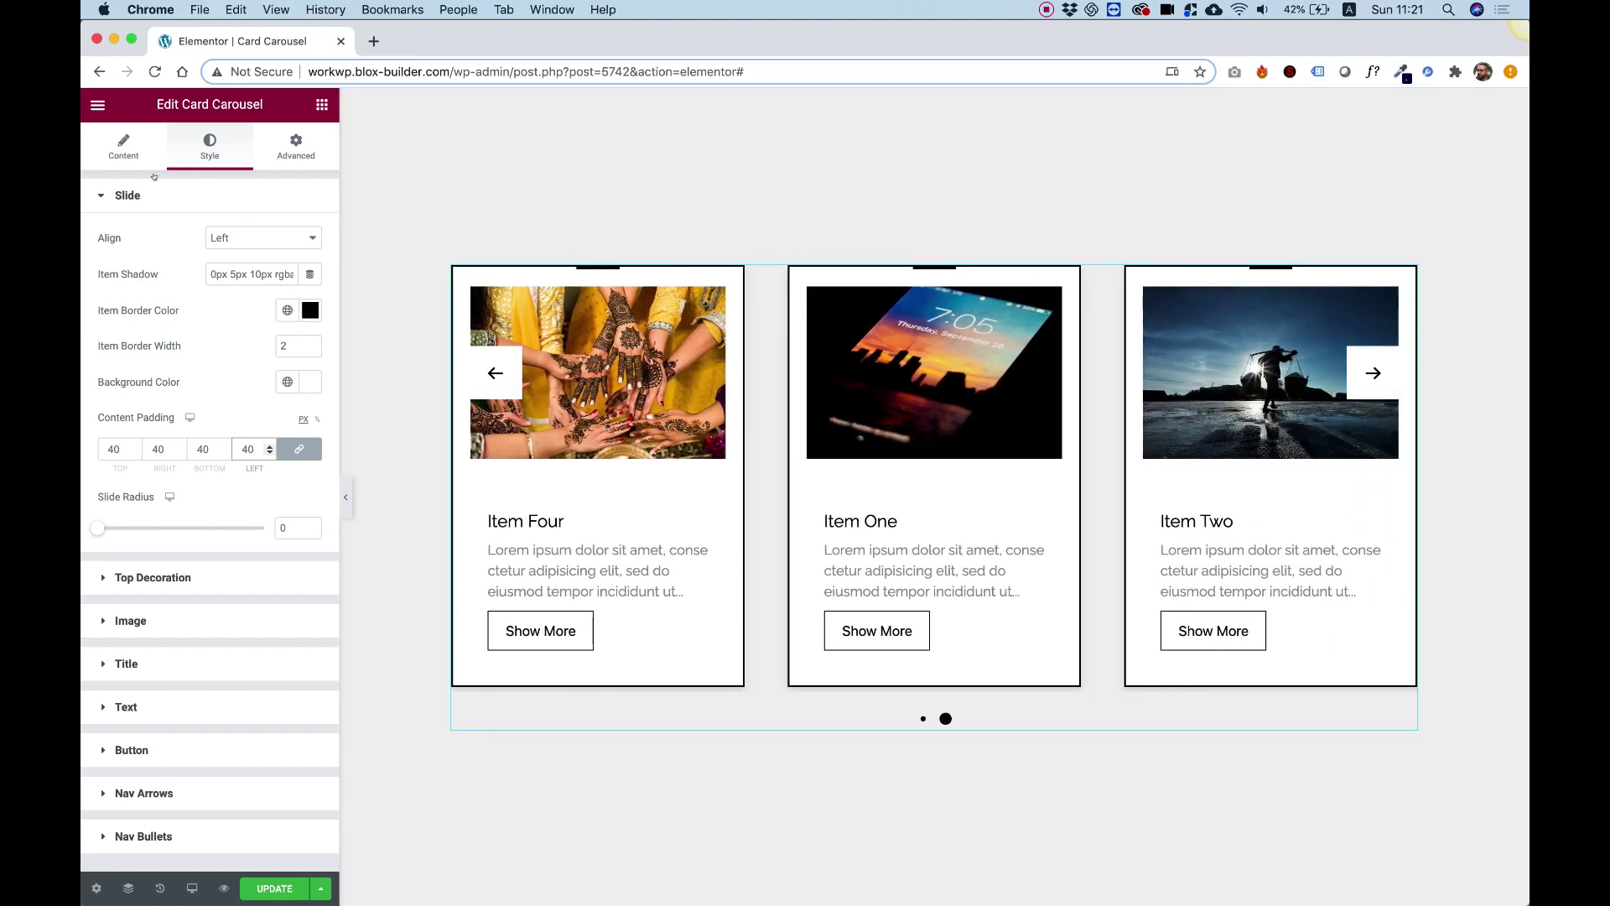
# Turn off Autoplay in the carousel's General settings
pyautogui.click(124, 147)
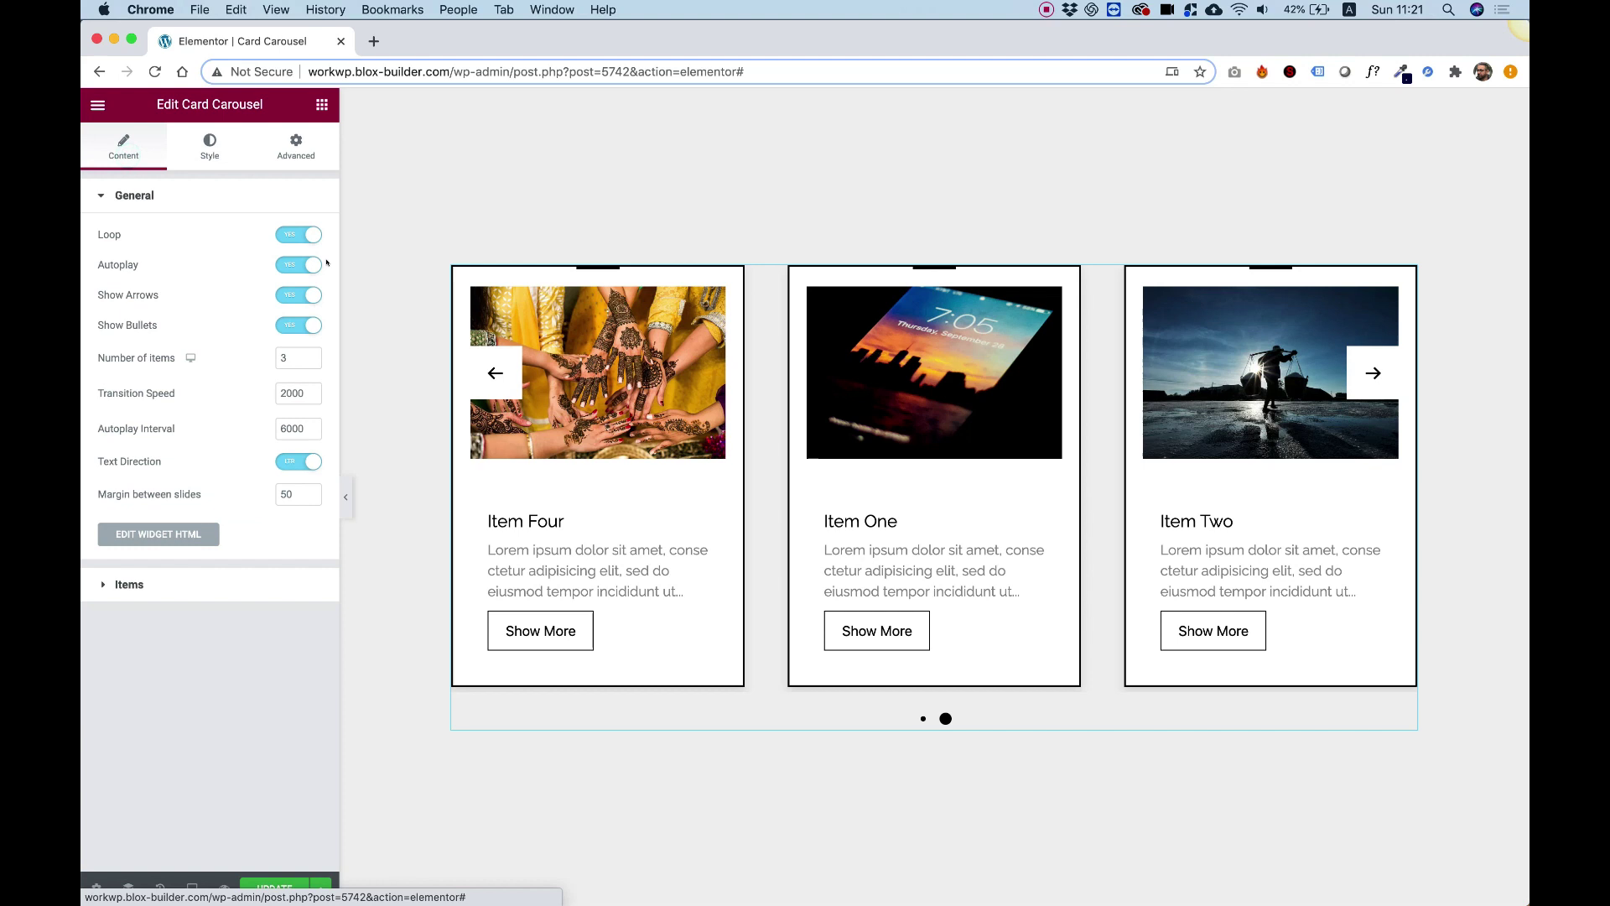
pyautogui.click(296, 263)
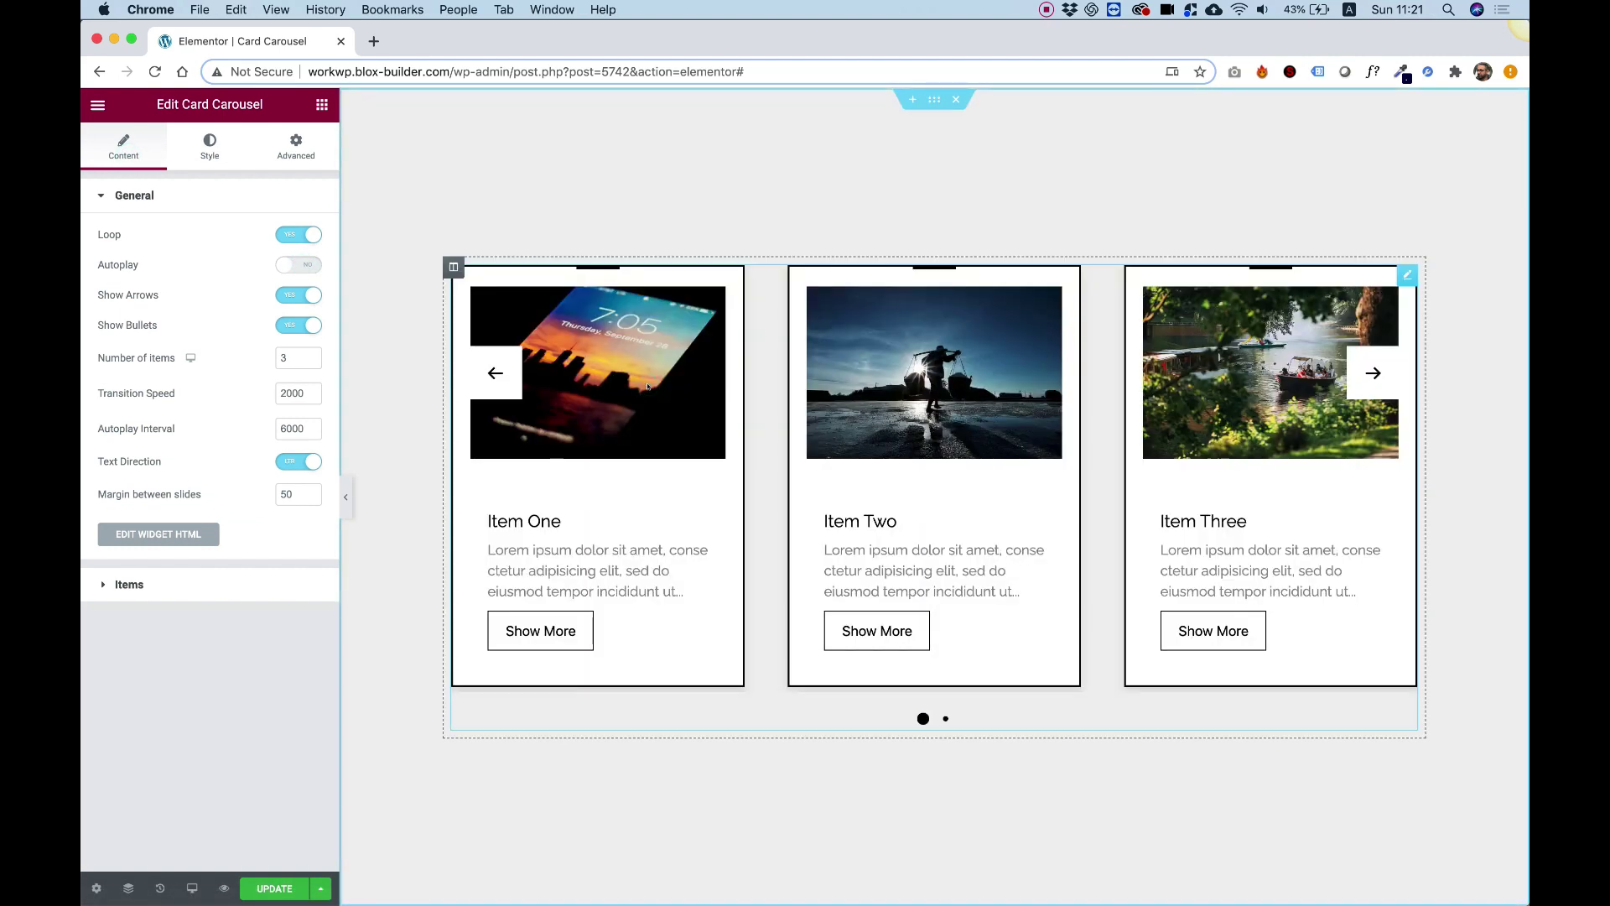
pyautogui.click(205, 154)
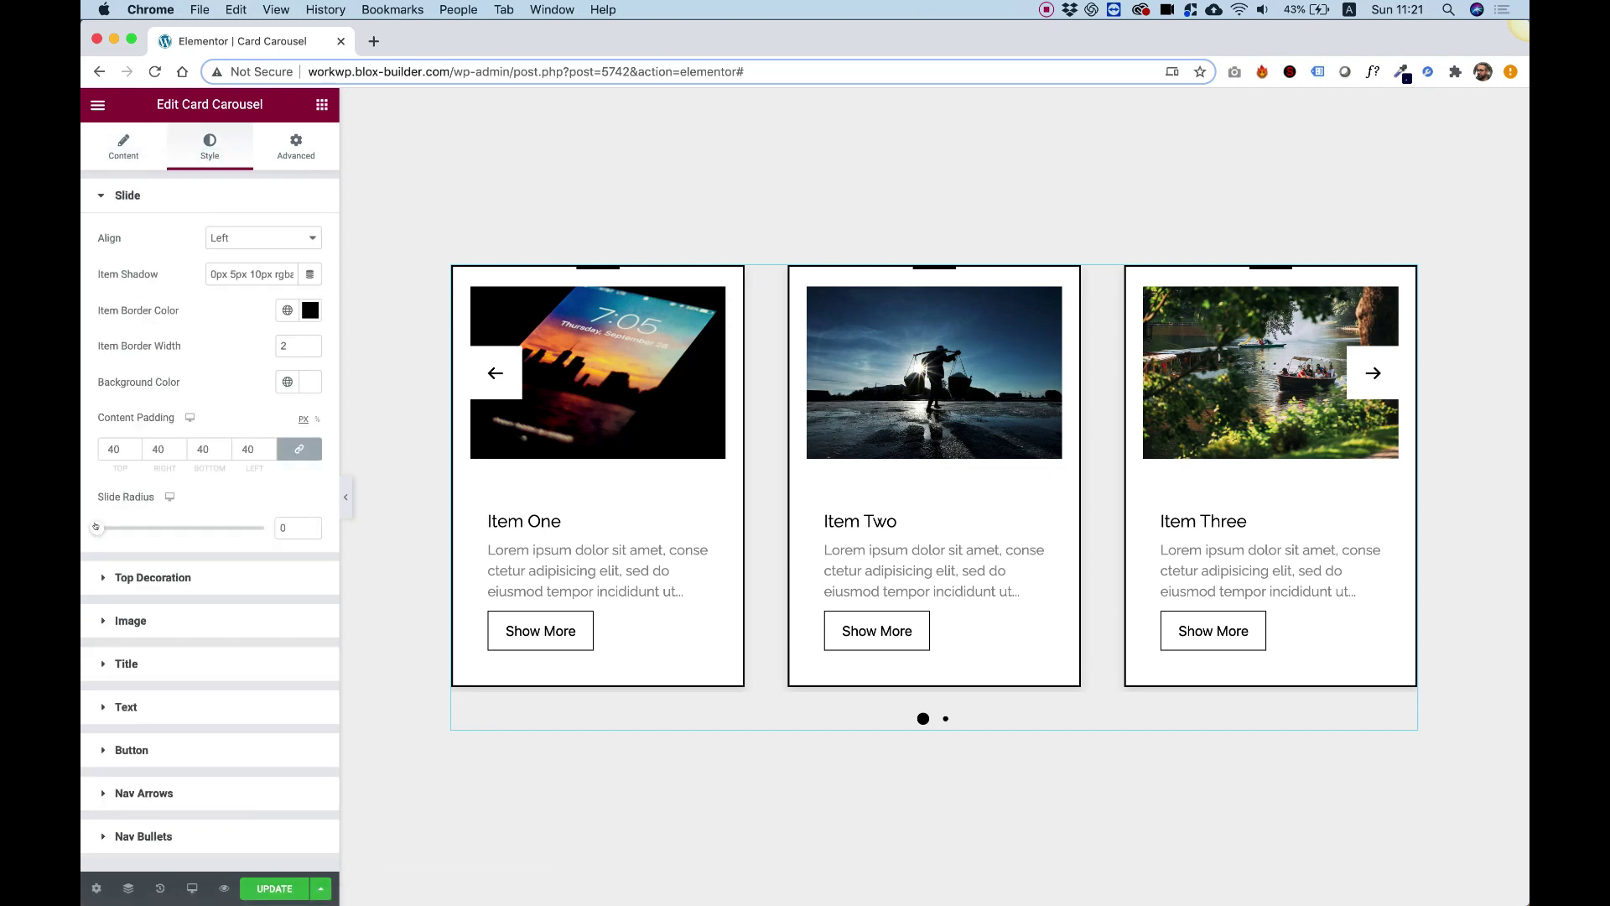
# Set the Slide Radius to 20 for rounded card corners
pyautogui.moveTo(96, 526); pyautogui.dragTo(179, 536)
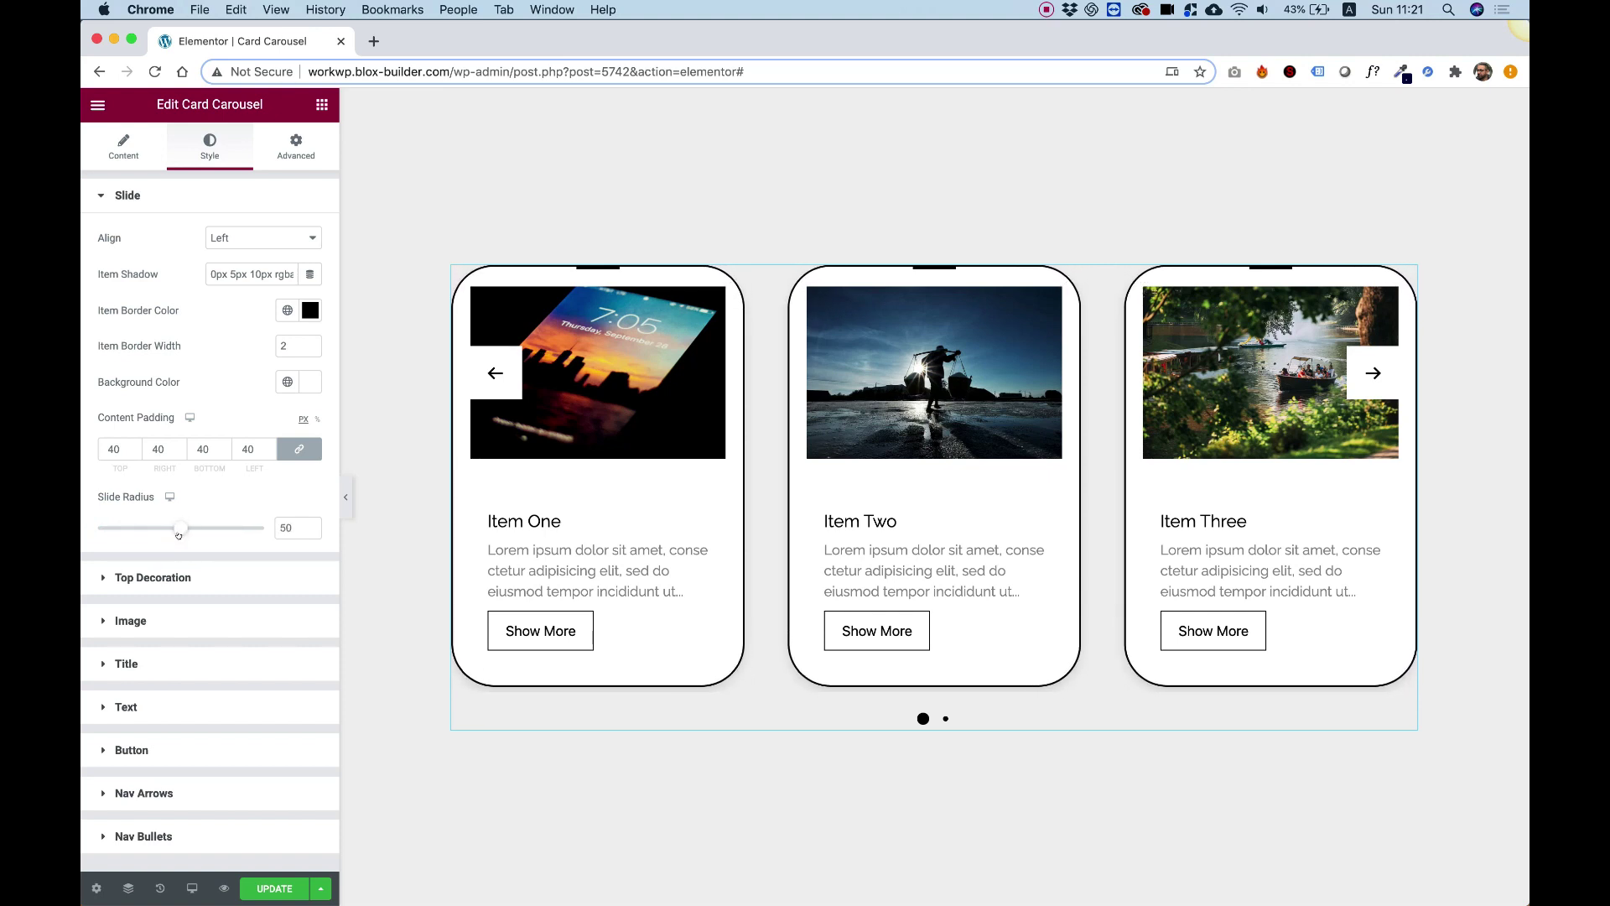
pyautogui.doubleClick(286, 528)
pyautogui.write('20')
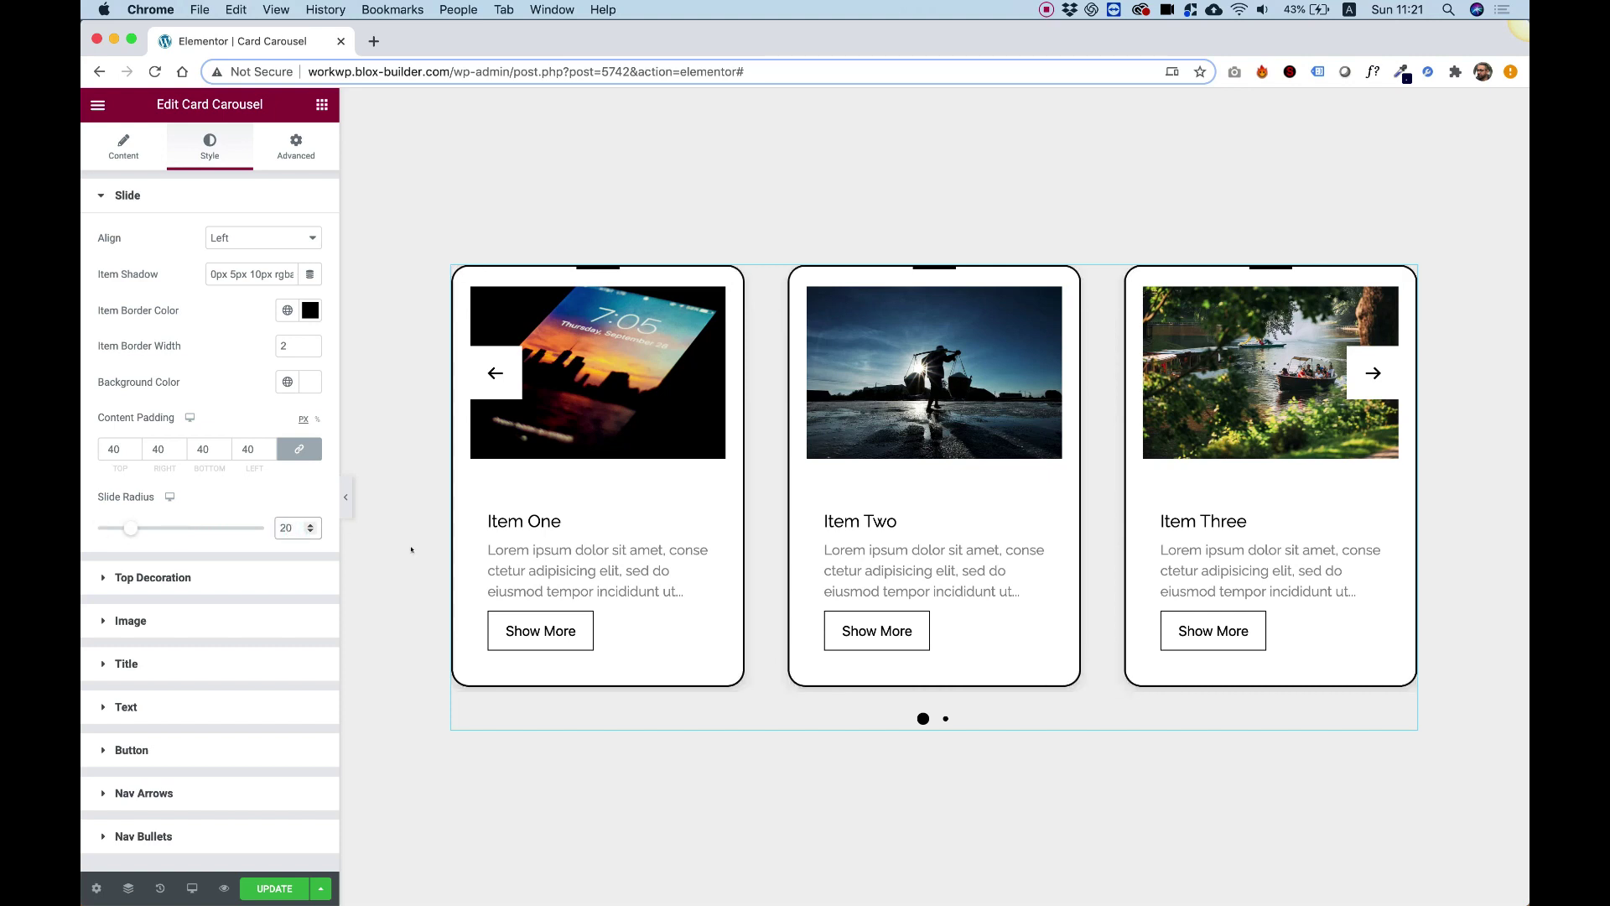
pyautogui.click(180, 578)
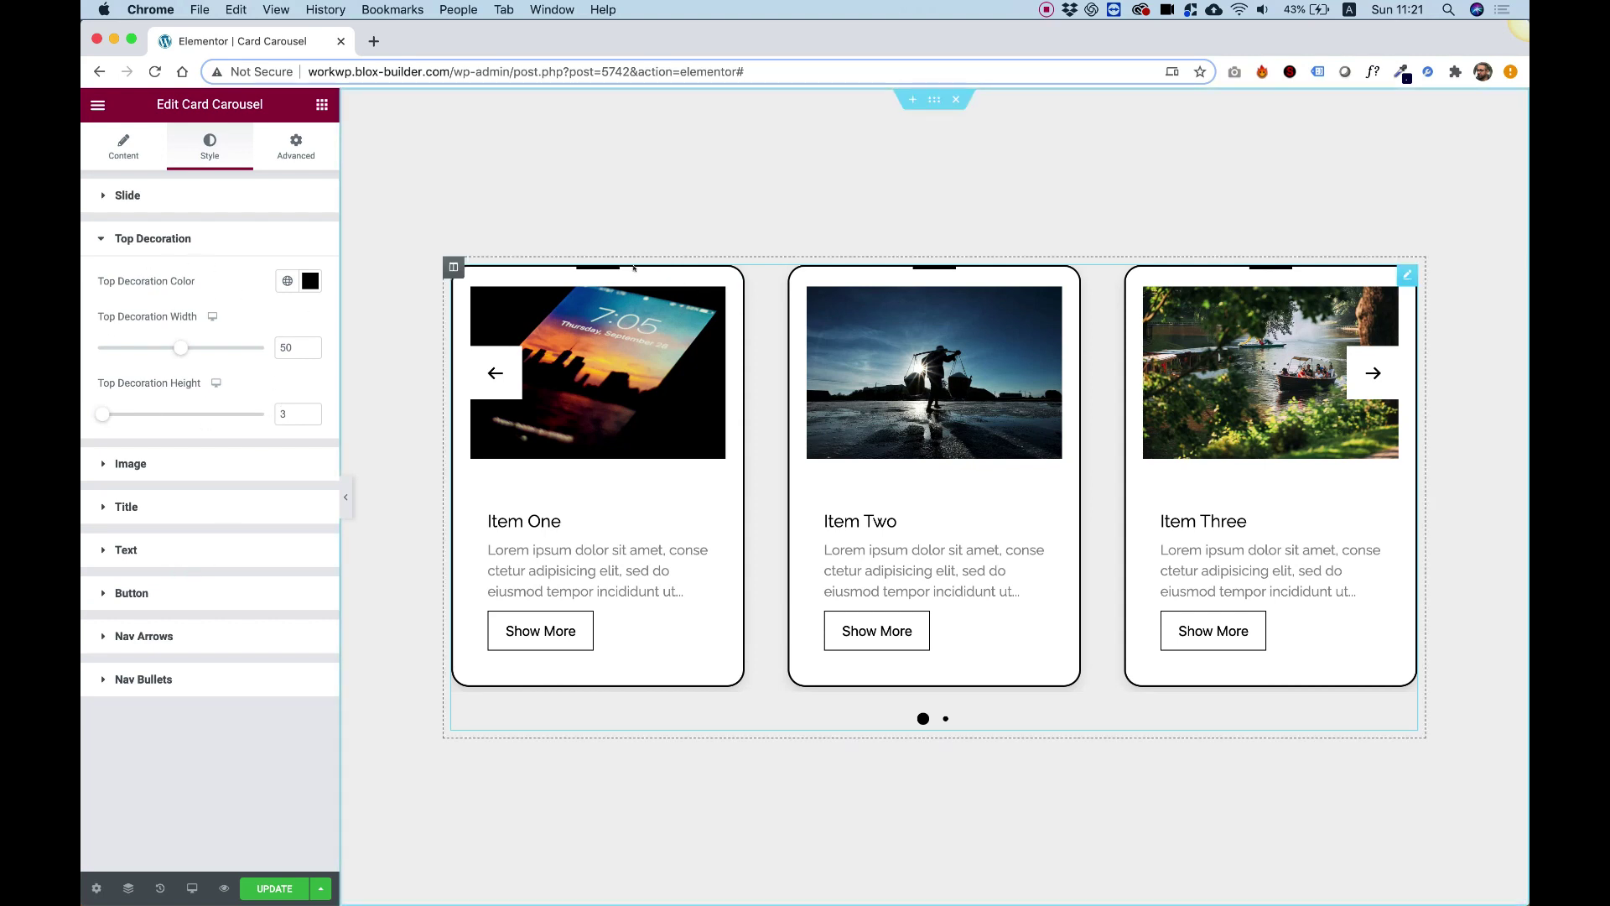
# Colour the cards' top decoration bars #3A00FF and size them 69 wide by 10 tall
pyautogui.click(307, 282)
pyautogui.moveTo(309, 359); pyautogui.dragTo(321, 321)
pyautogui.click(248, 291)
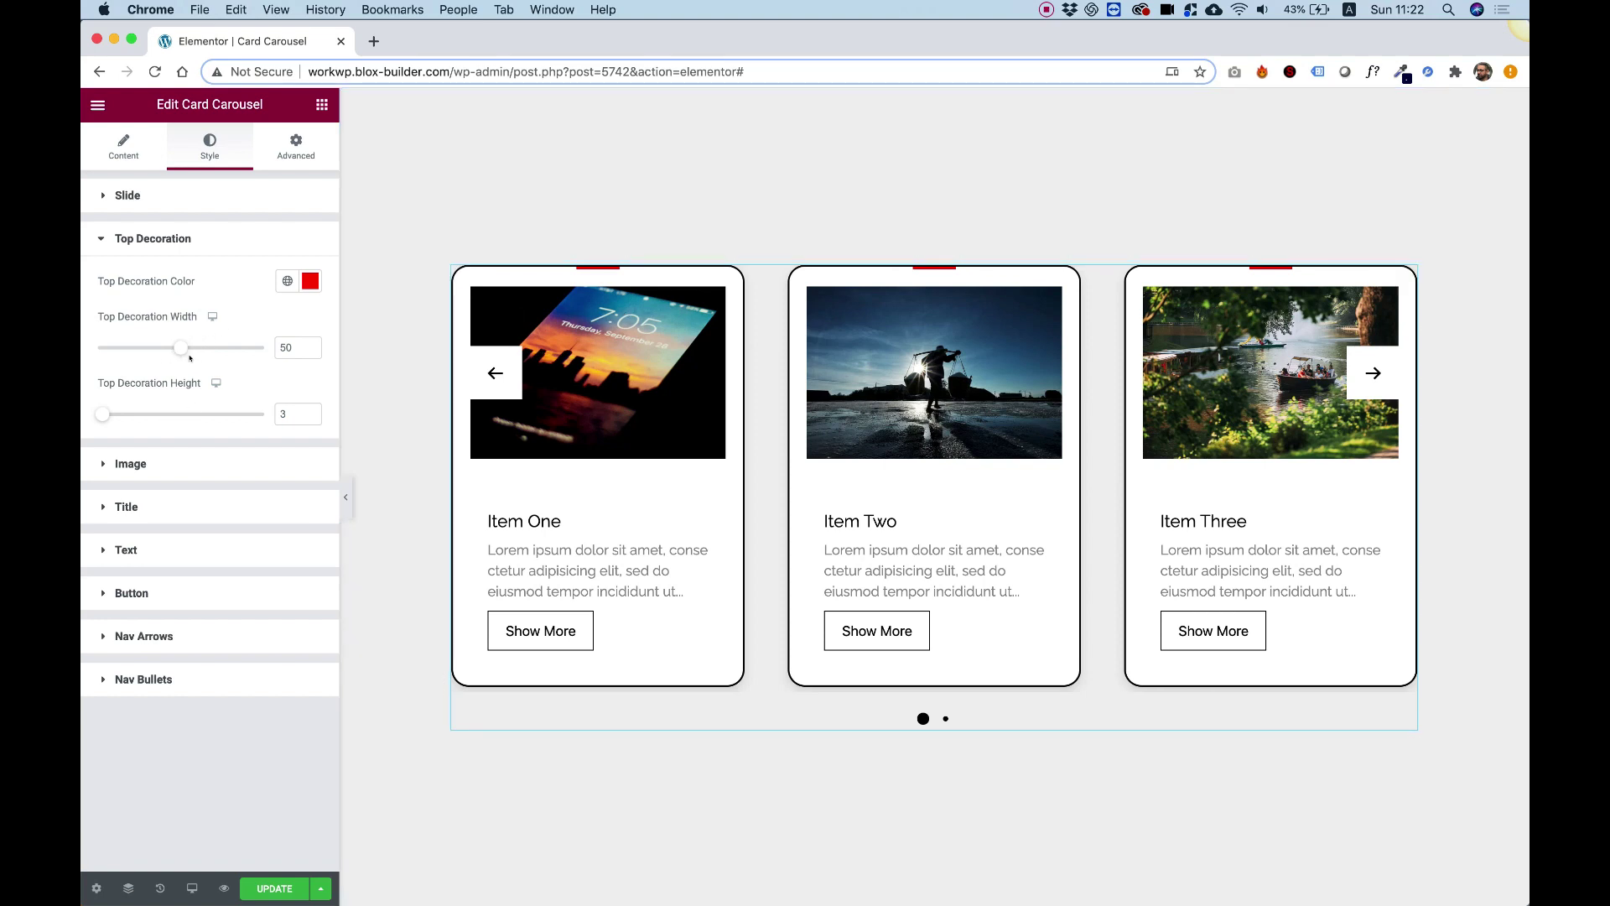
pyautogui.moveTo(176, 350); pyautogui.dragTo(207, 351)
pyautogui.moveTo(97, 416); pyautogui.dragTo(110, 416)
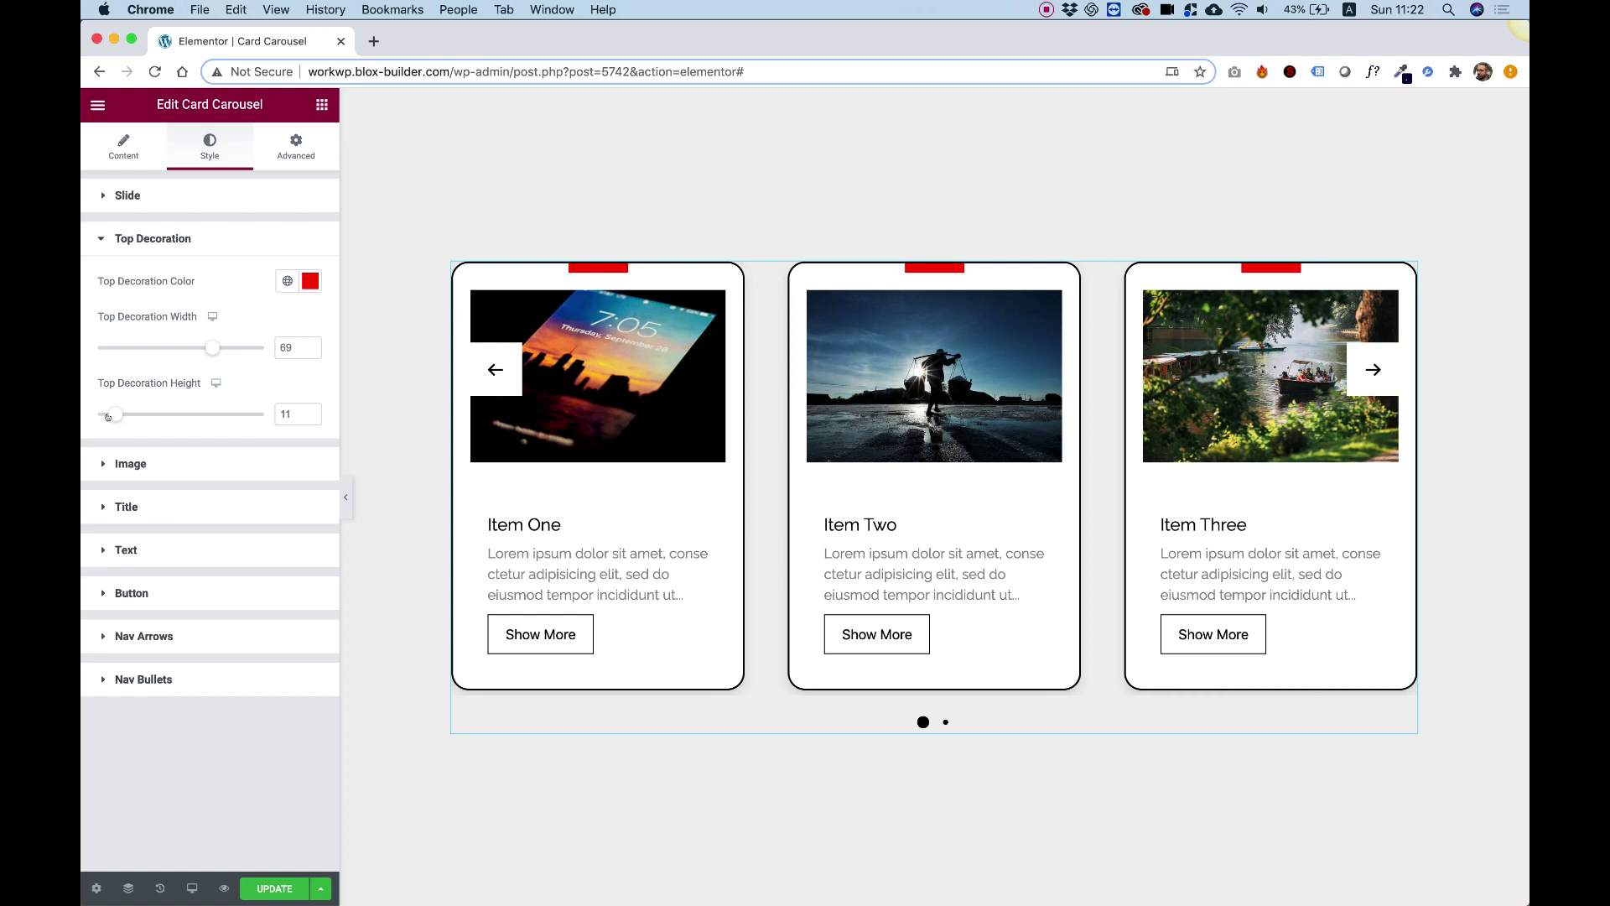
pyautogui.moveTo(113, 414); pyautogui.dragTo(108, 413)
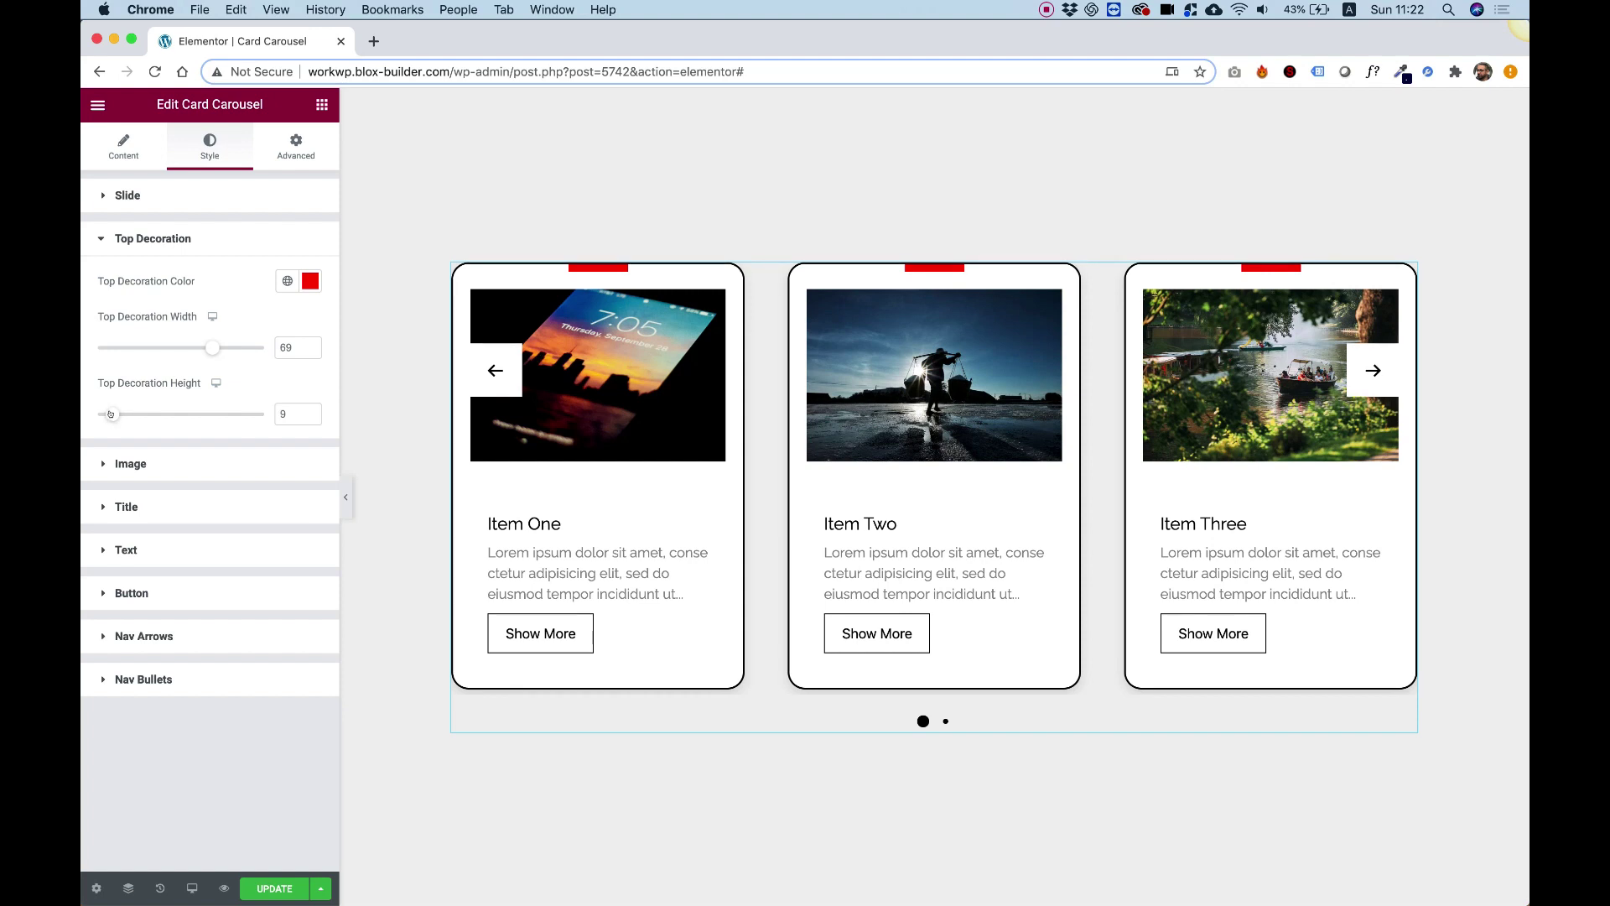
pyautogui.click(310, 281)
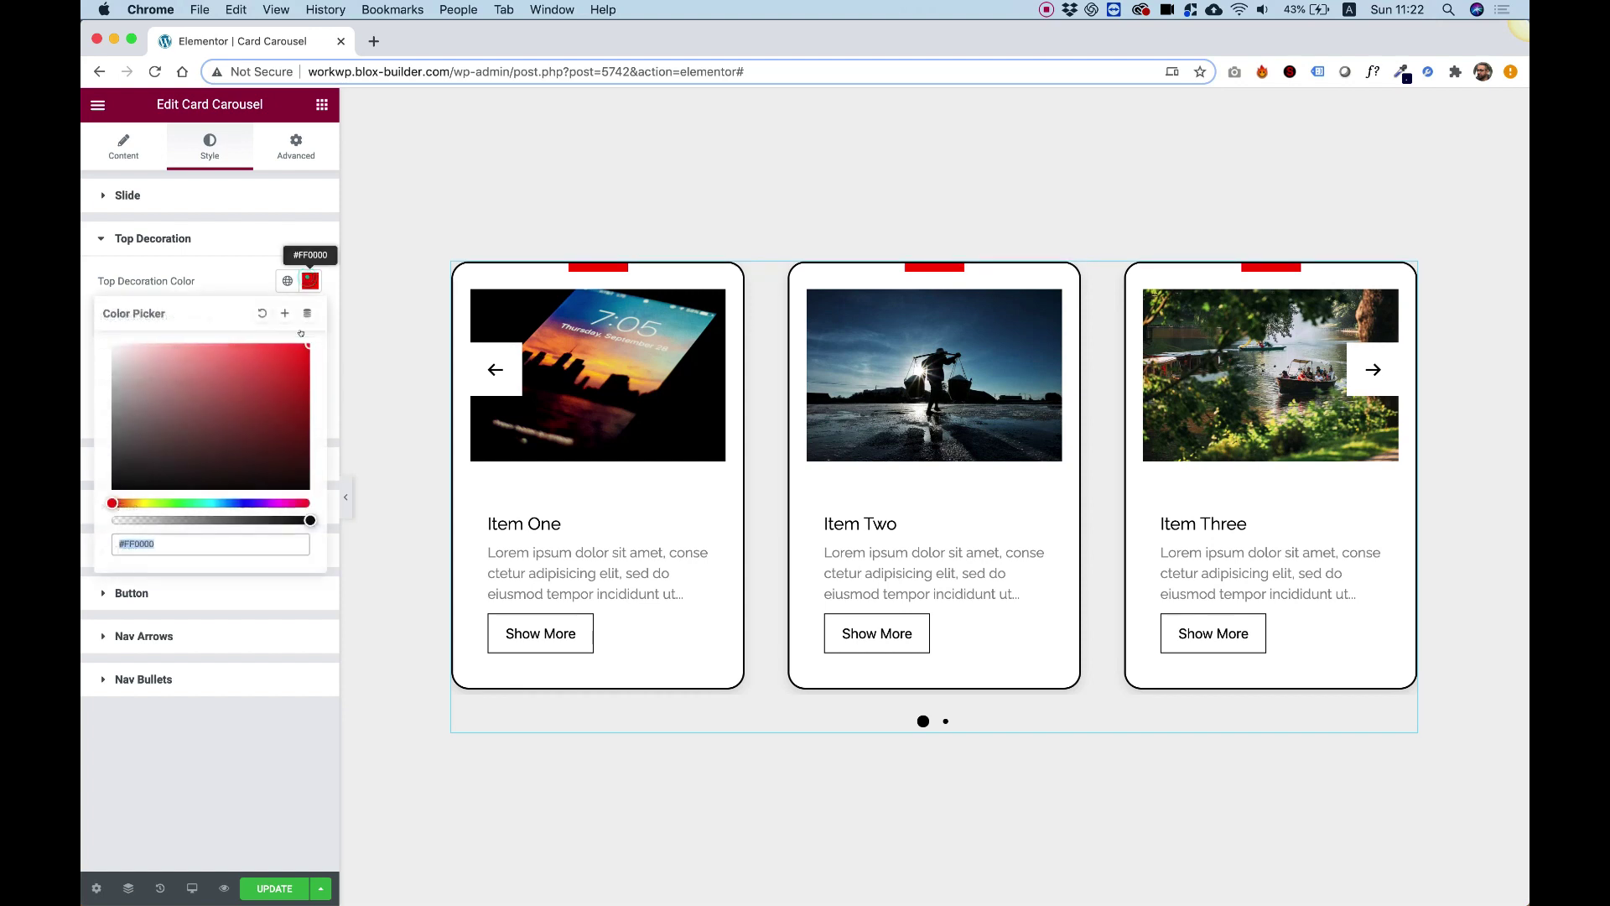
pyautogui.click(251, 503)
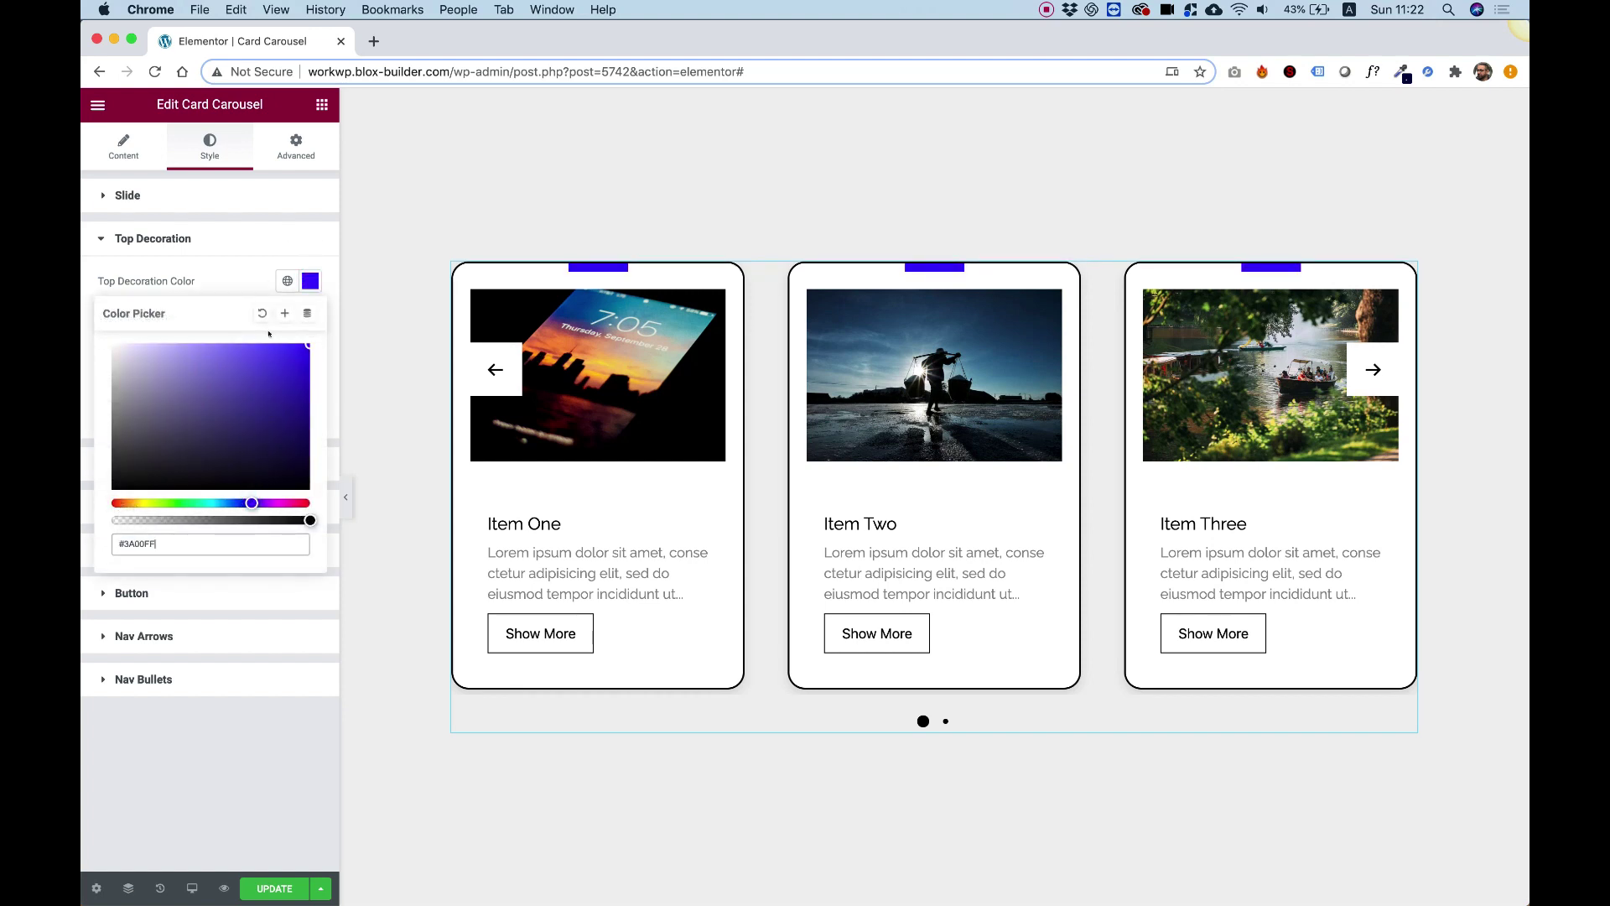
pyautogui.click(246, 283)
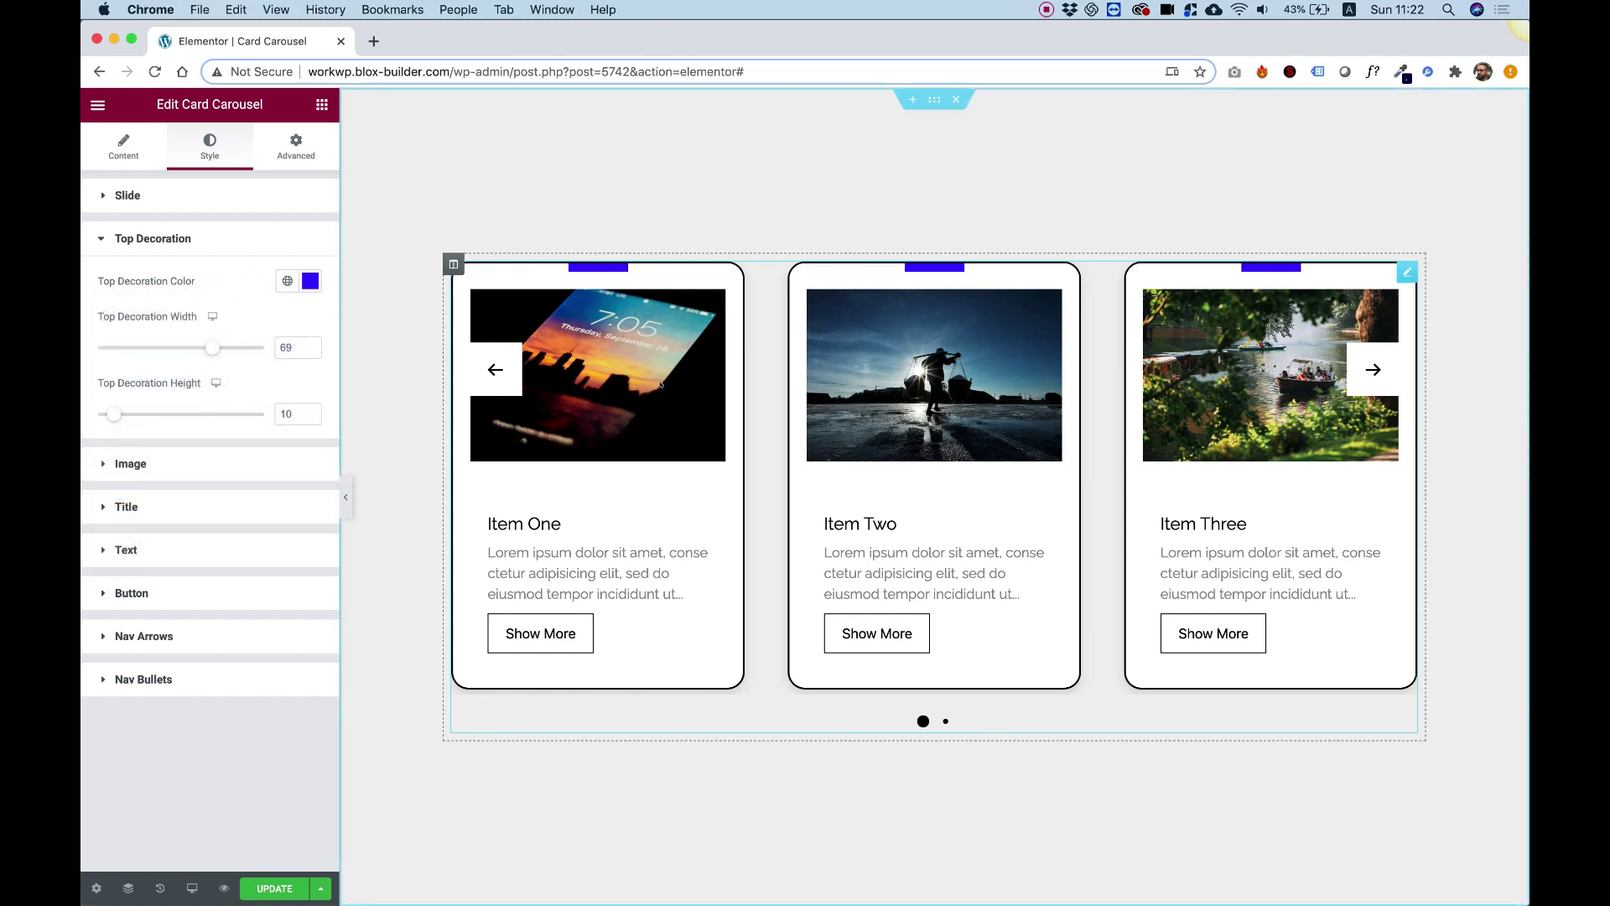
# In Style > Image, set Image Radius to 20 and Image Height to 300
pyautogui.click(143, 465)
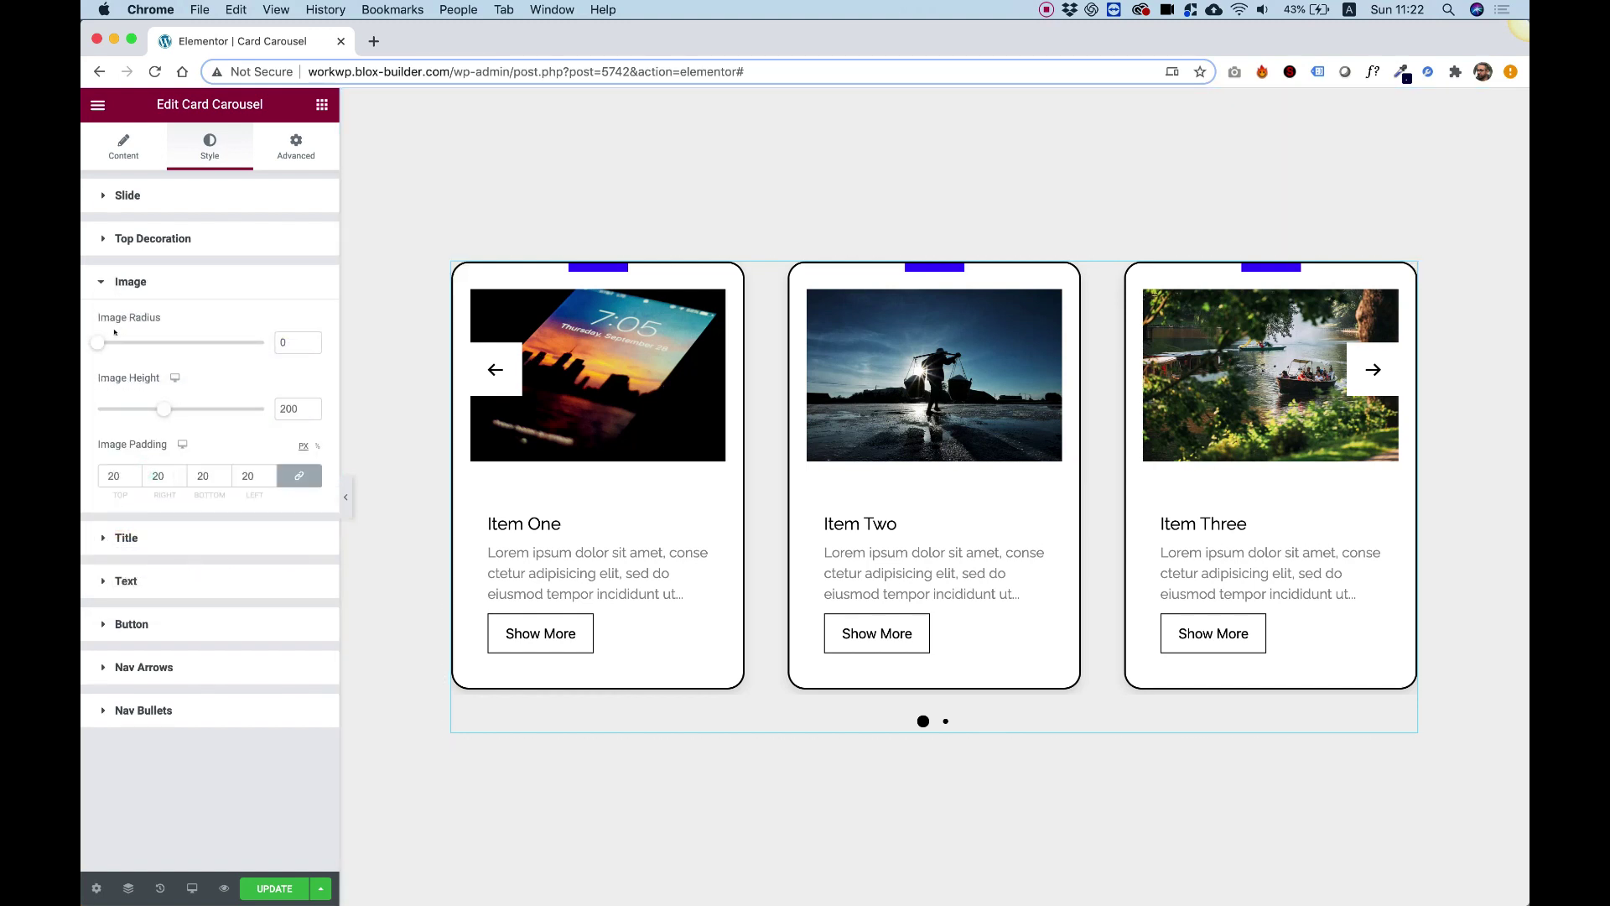
pyautogui.doubleClick(288, 341)
pyautogui.write('20')
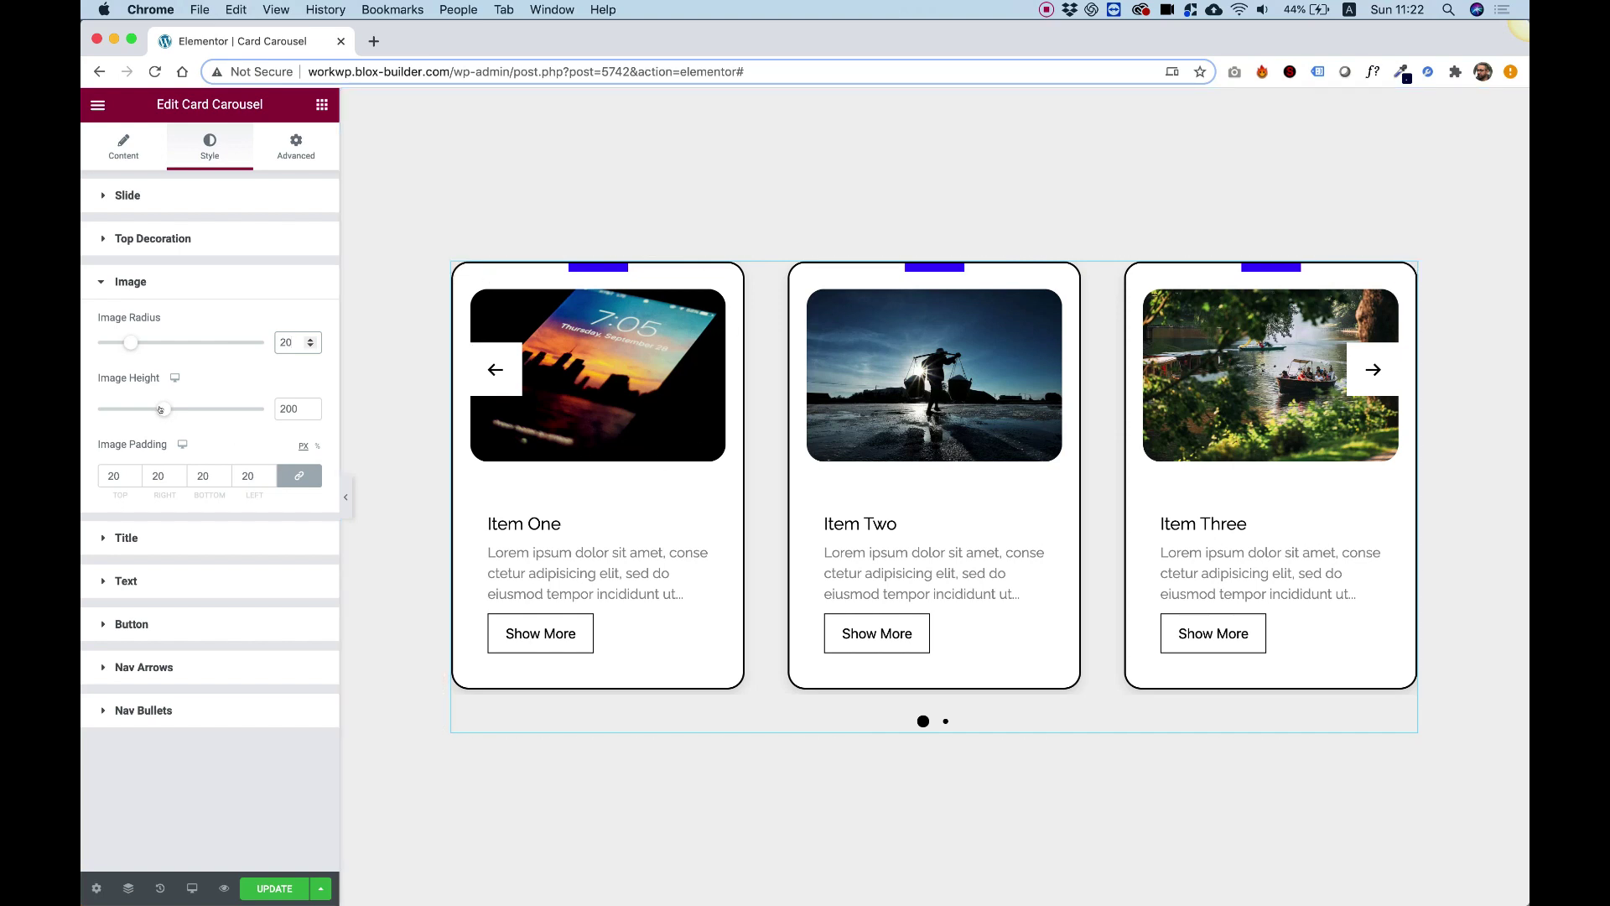
pyautogui.moveTo(160, 410); pyautogui.dragTo(178, 409)
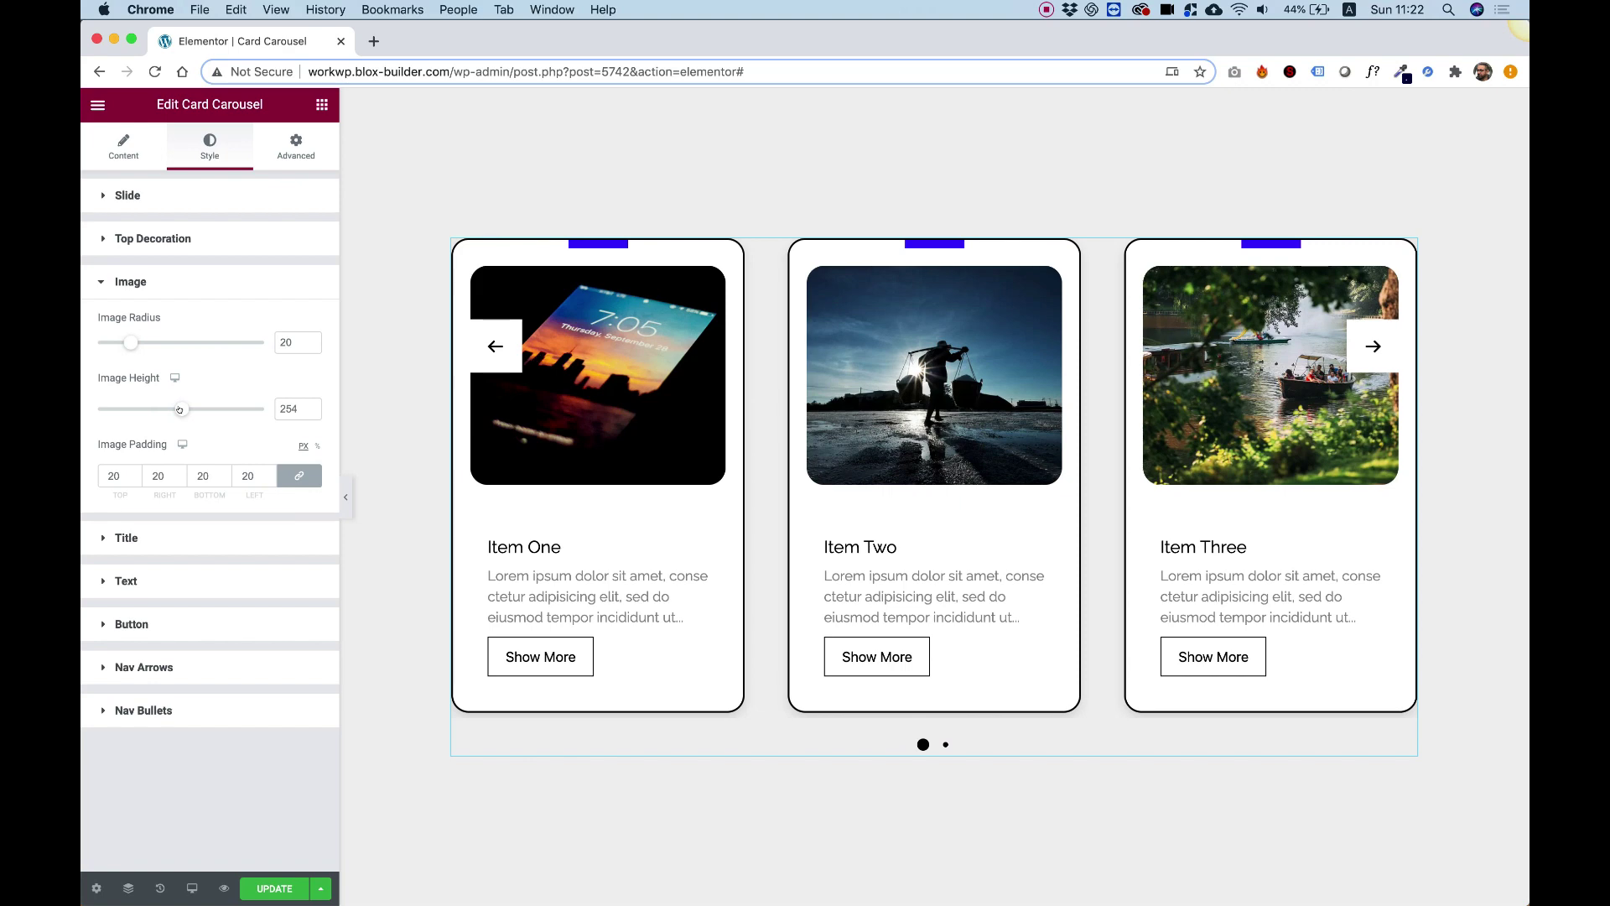
pyautogui.doubleClick(288, 408)
pyautogui.write('300')
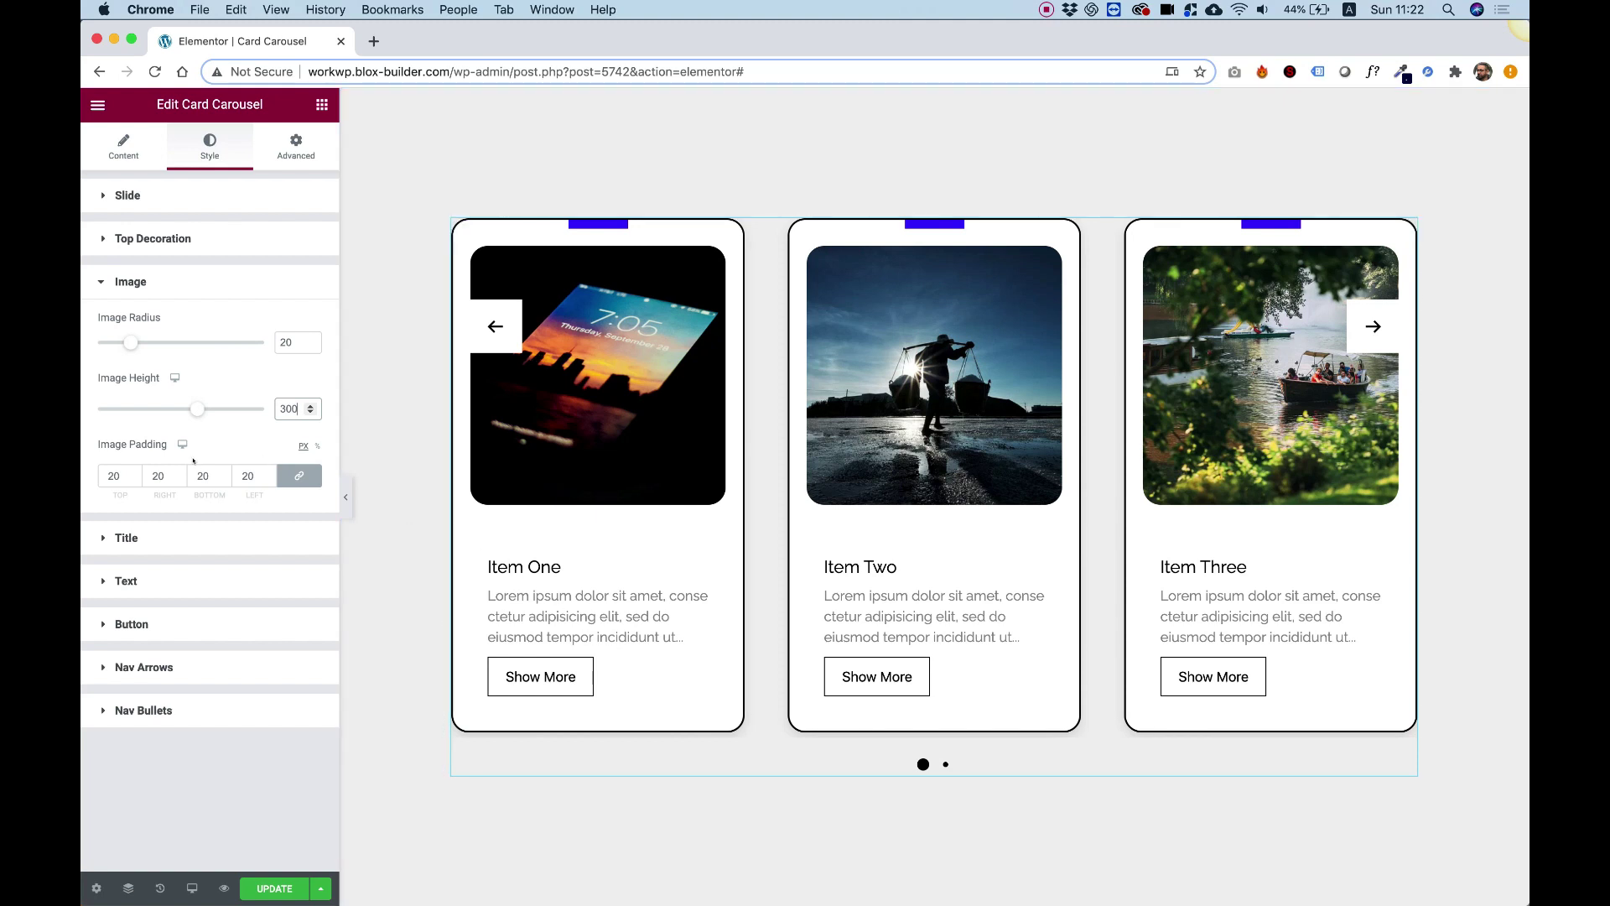
# Unlink the card image padding and set it to 40 on top, right and left, 0 at the bottom
pyautogui.doubleClick(239, 475)
pyautogui.write('18')
pyautogui.press('BackSpace')
pyautogui.press('BackSpace')
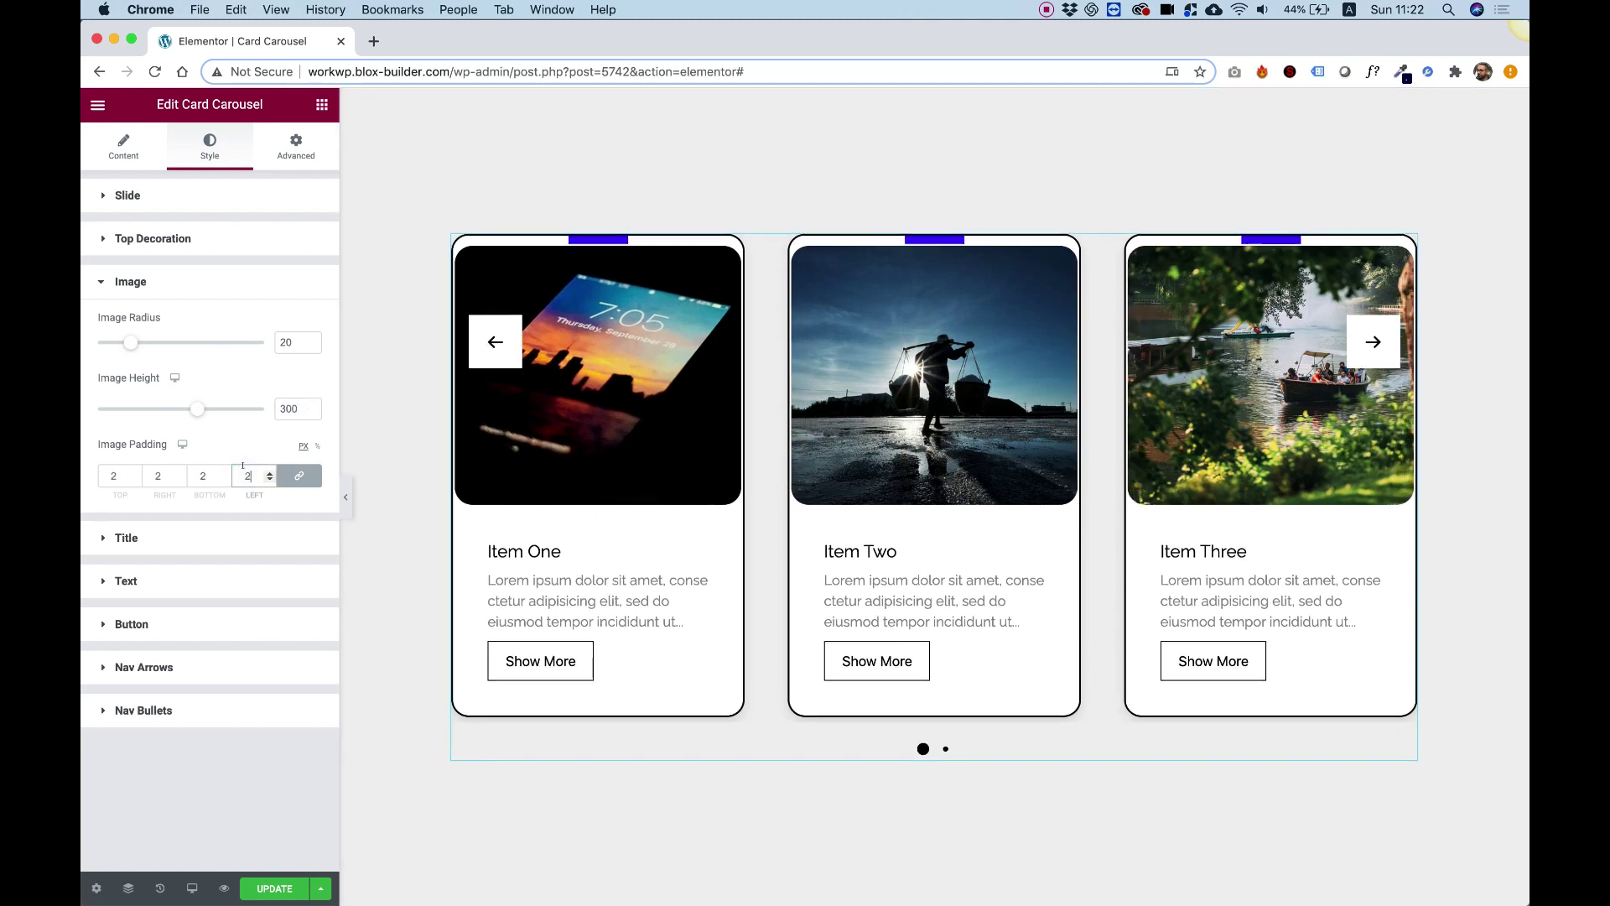
pyautogui.write('-8')
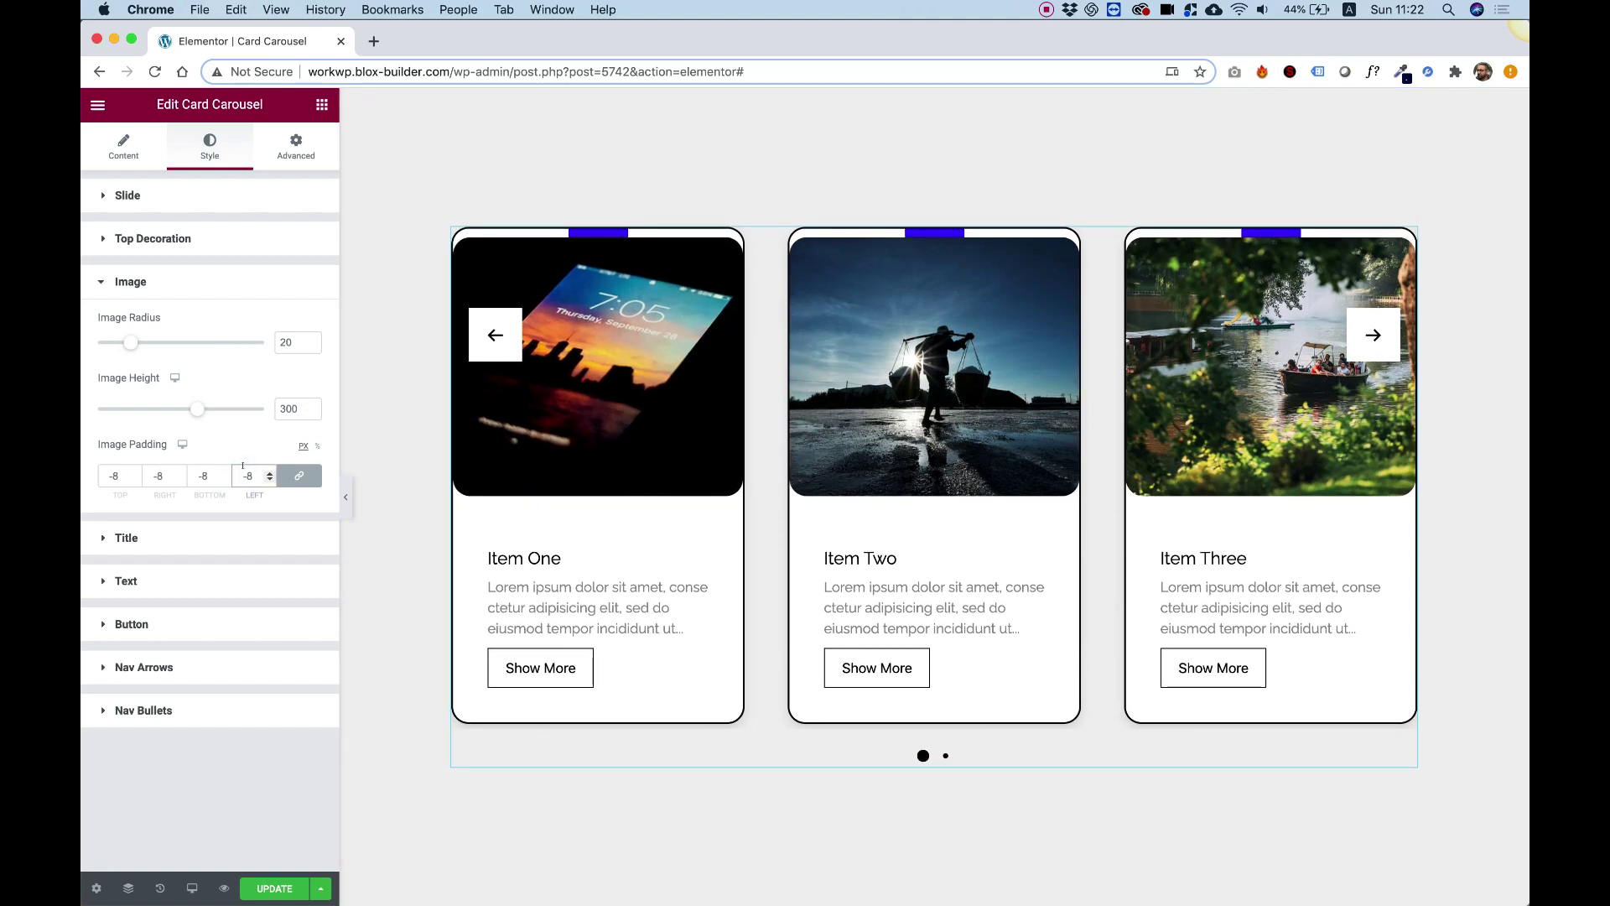
pyautogui.press('Up')
pyautogui.press('Up')
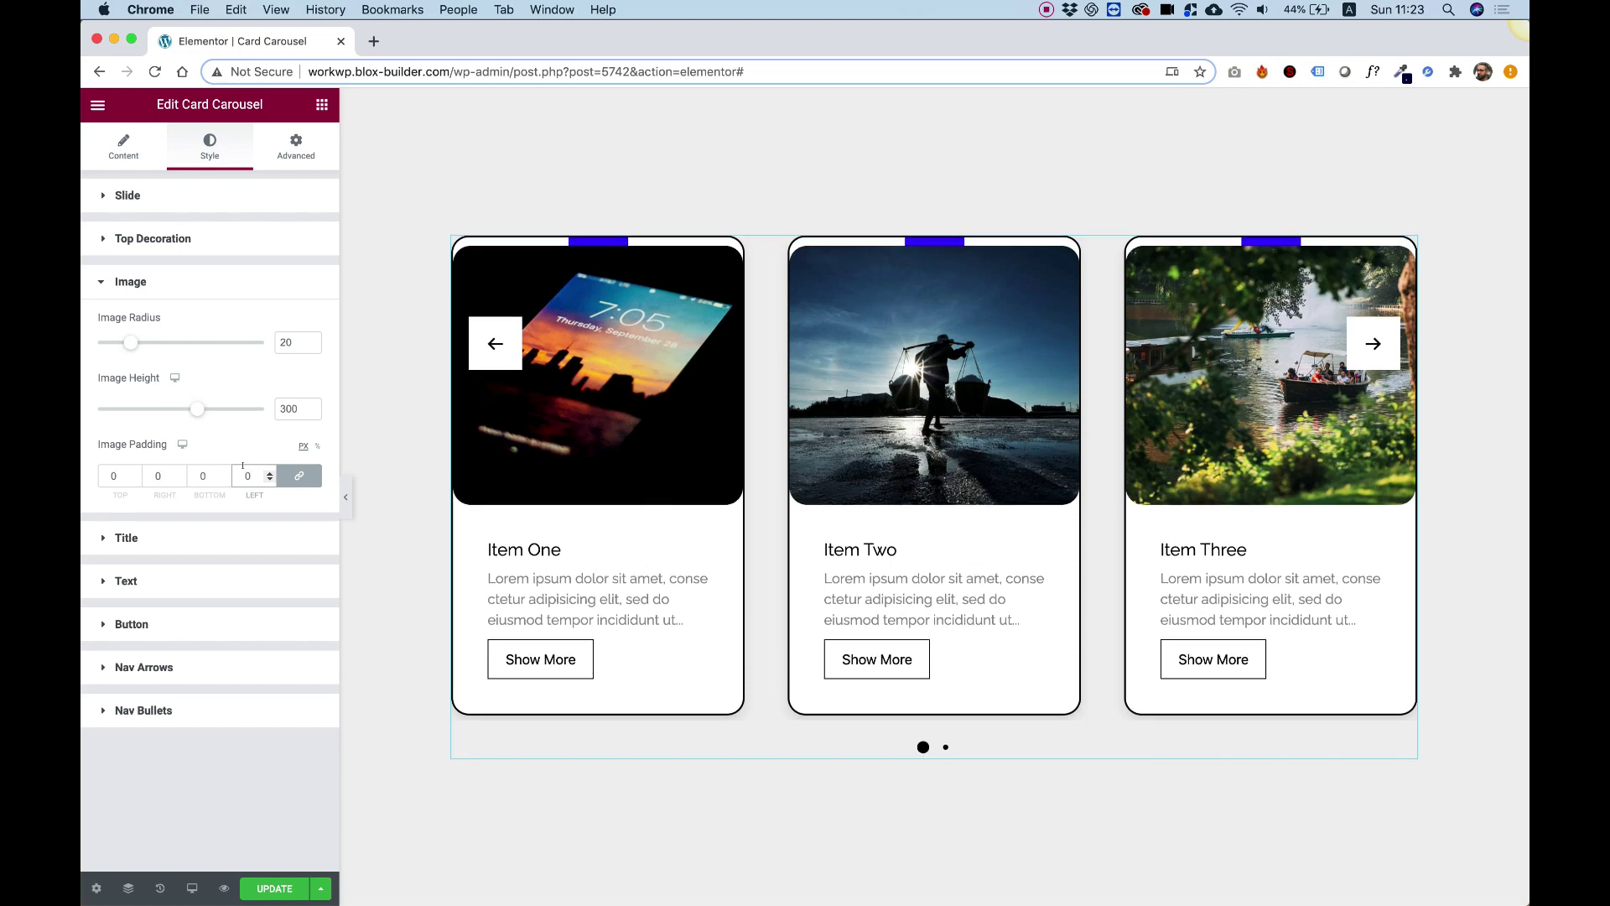
pyautogui.press('Up')
pyautogui.press('Up')
pyautogui.press('Up')
pyautogui.press('Up')
pyautogui.press('Up')
pyautogui.press('Up')
pyautogui.press('Up')
pyautogui.press('Up')
pyautogui.press('Up')
pyautogui.press('Up')
pyautogui.press('Up')
pyautogui.press('Up')
pyautogui.press('Up')
pyautogui.press('Up')
pyautogui.press('Up')
pyautogui.press('Up')
pyautogui.press('Up')
pyautogui.press('Up')
pyautogui.press('Up')
pyautogui.press('Up')
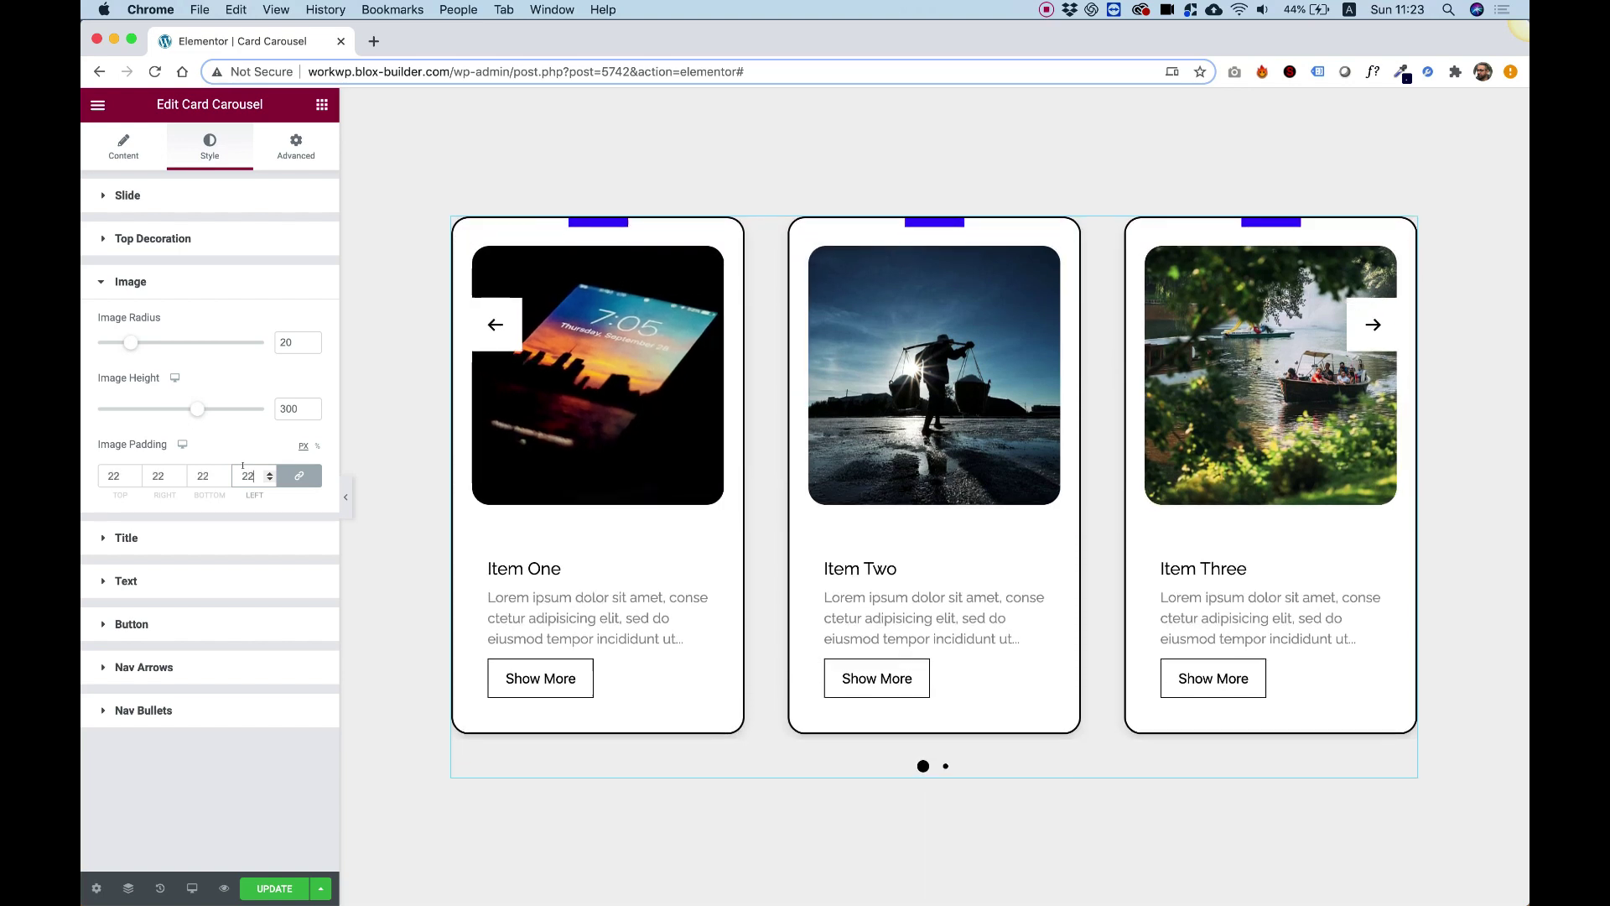
pyautogui.press('Up')
pyautogui.press('Up')
pyautogui.press('Up')
pyautogui.press('Up')
pyautogui.press('Up')
pyautogui.press('Up')
pyautogui.press('Up')
pyautogui.press('Up')
pyautogui.press('Up')
pyautogui.press('Up')
pyautogui.press('Up')
pyautogui.press('Up')
pyautogui.press('Up')
pyautogui.press('Up')
pyautogui.press('Up')
pyautogui.press('Up')
pyautogui.press('Up')
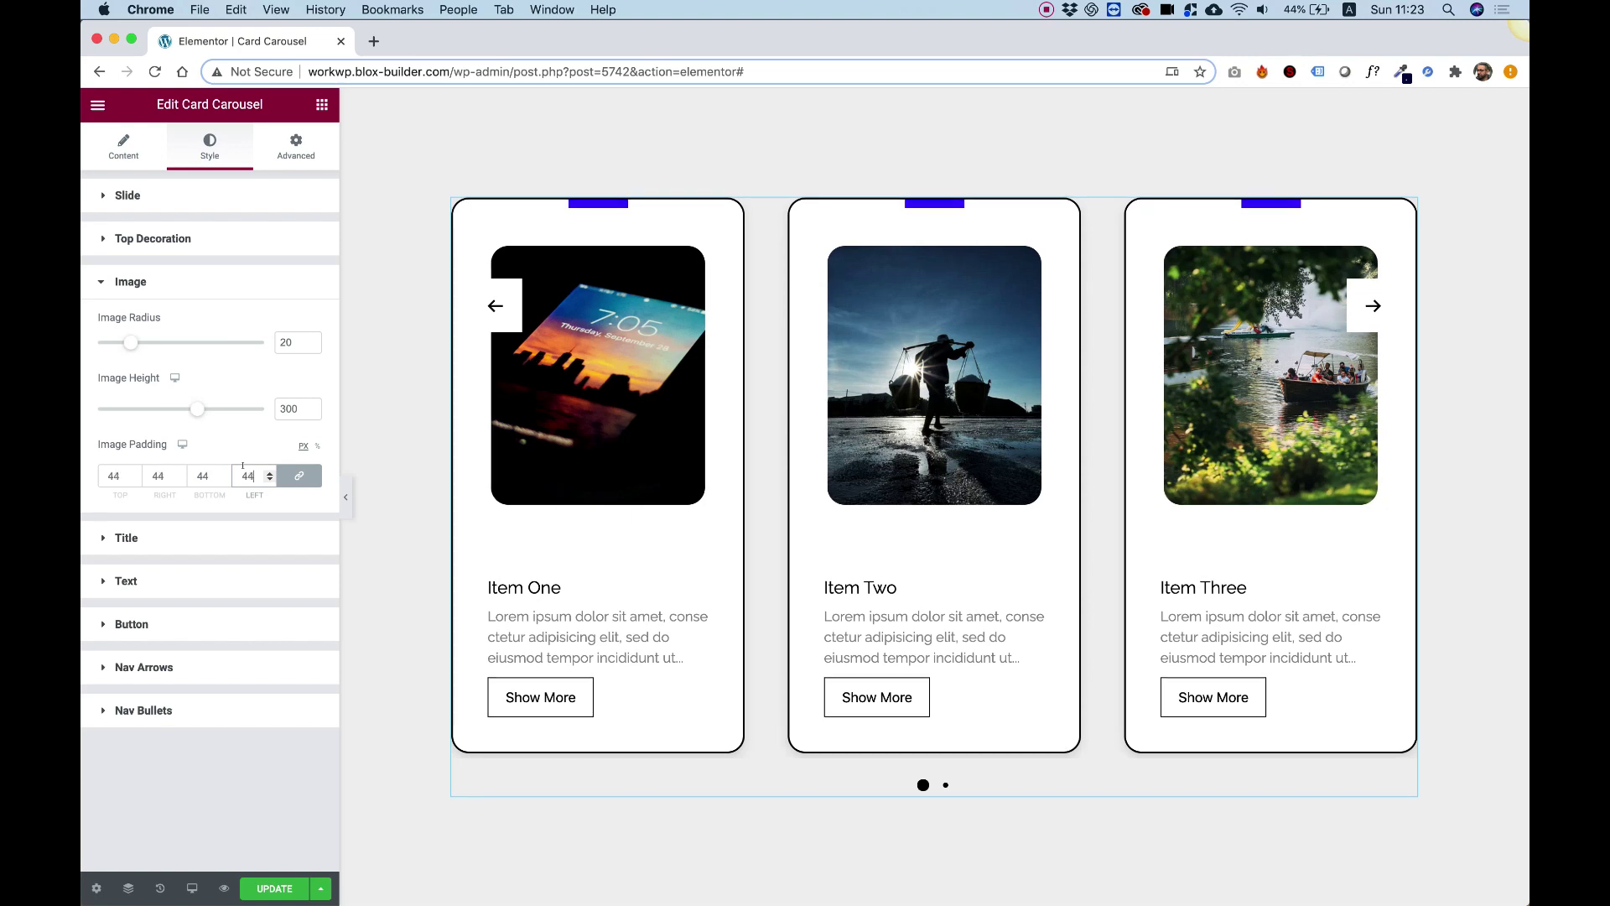
pyautogui.press('Down')
pyautogui.press('Down')
pyautogui.press('Down')
pyautogui.press('Down')
pyautogui.press('Down')
pyautogui.press('Down')
pyautogui.press('Down')
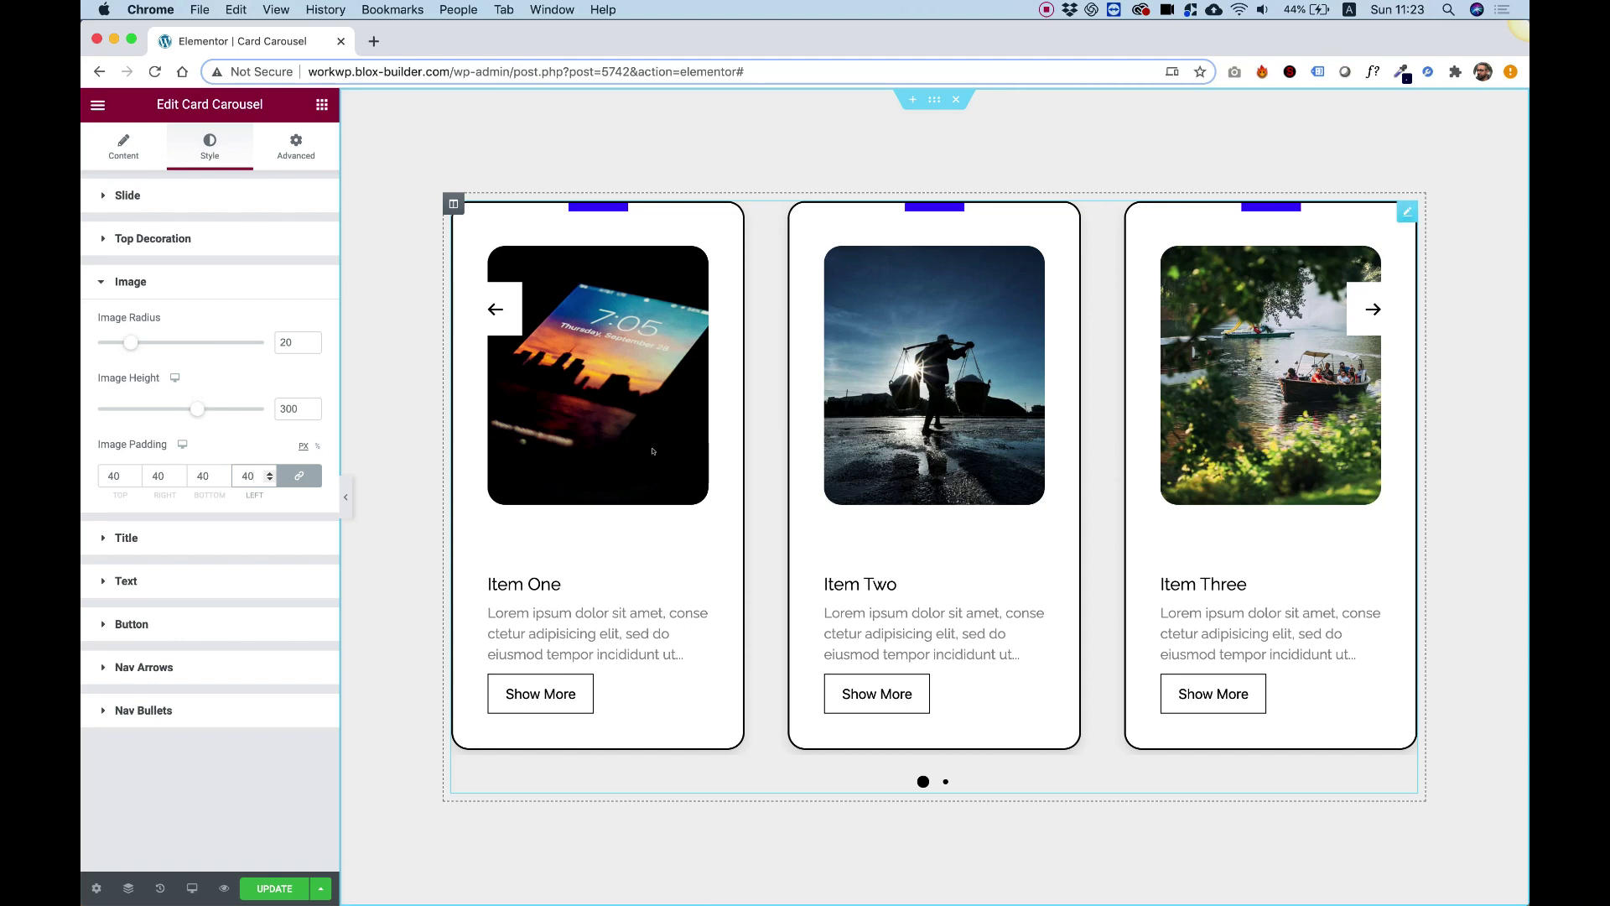
pyautogui.click(299, 475)
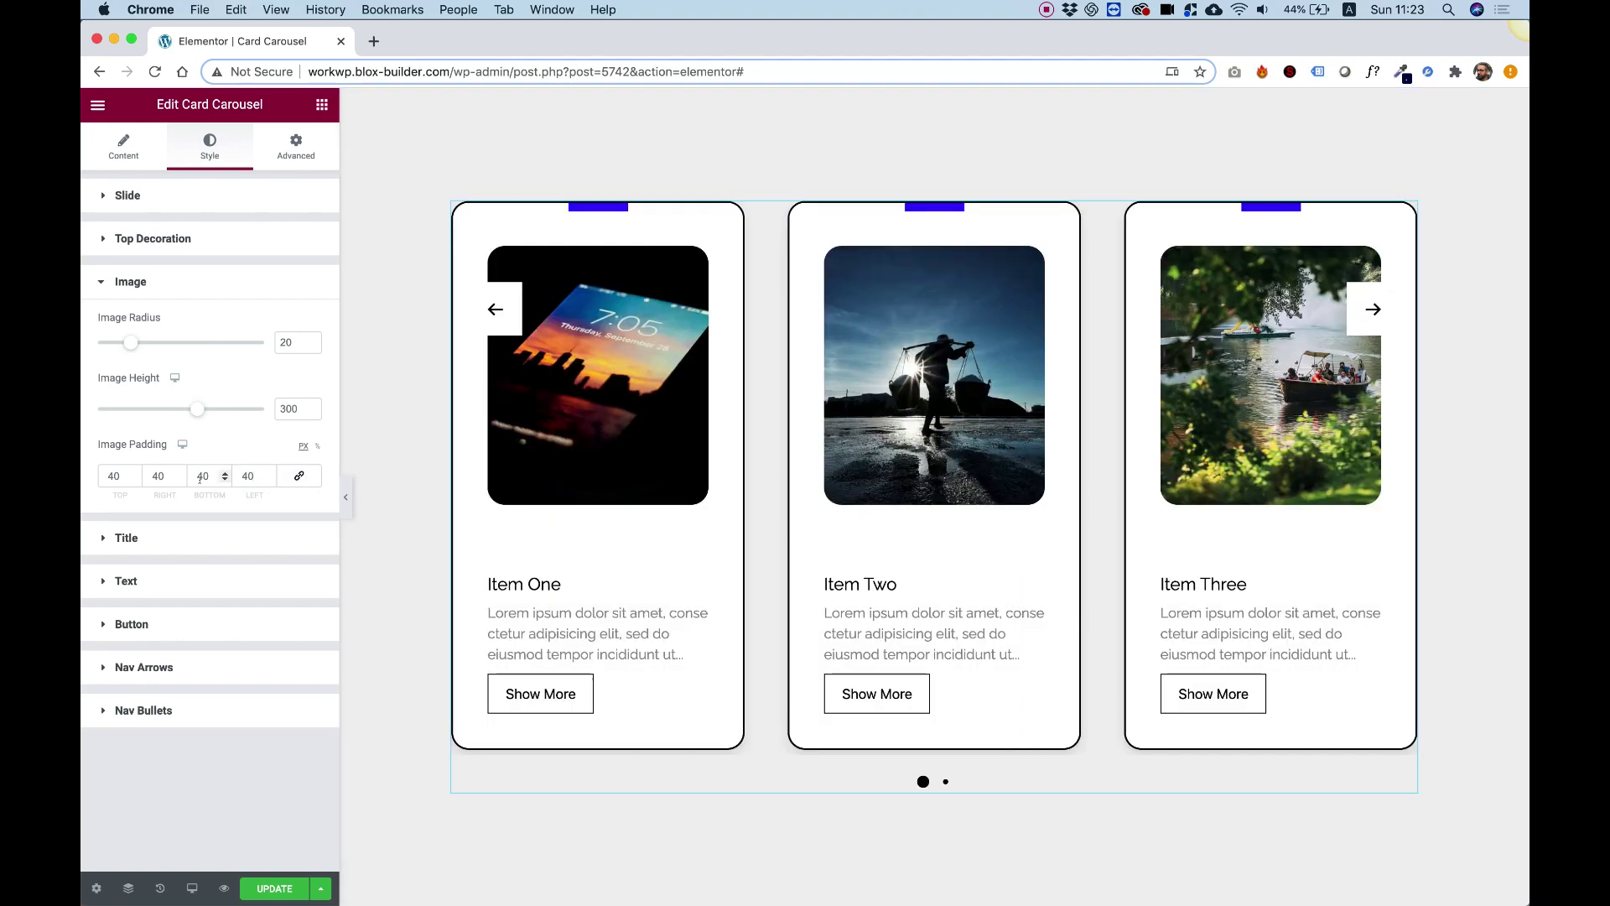
pyautogui.doubleClick(200, 476)
pyautogui.write('0')
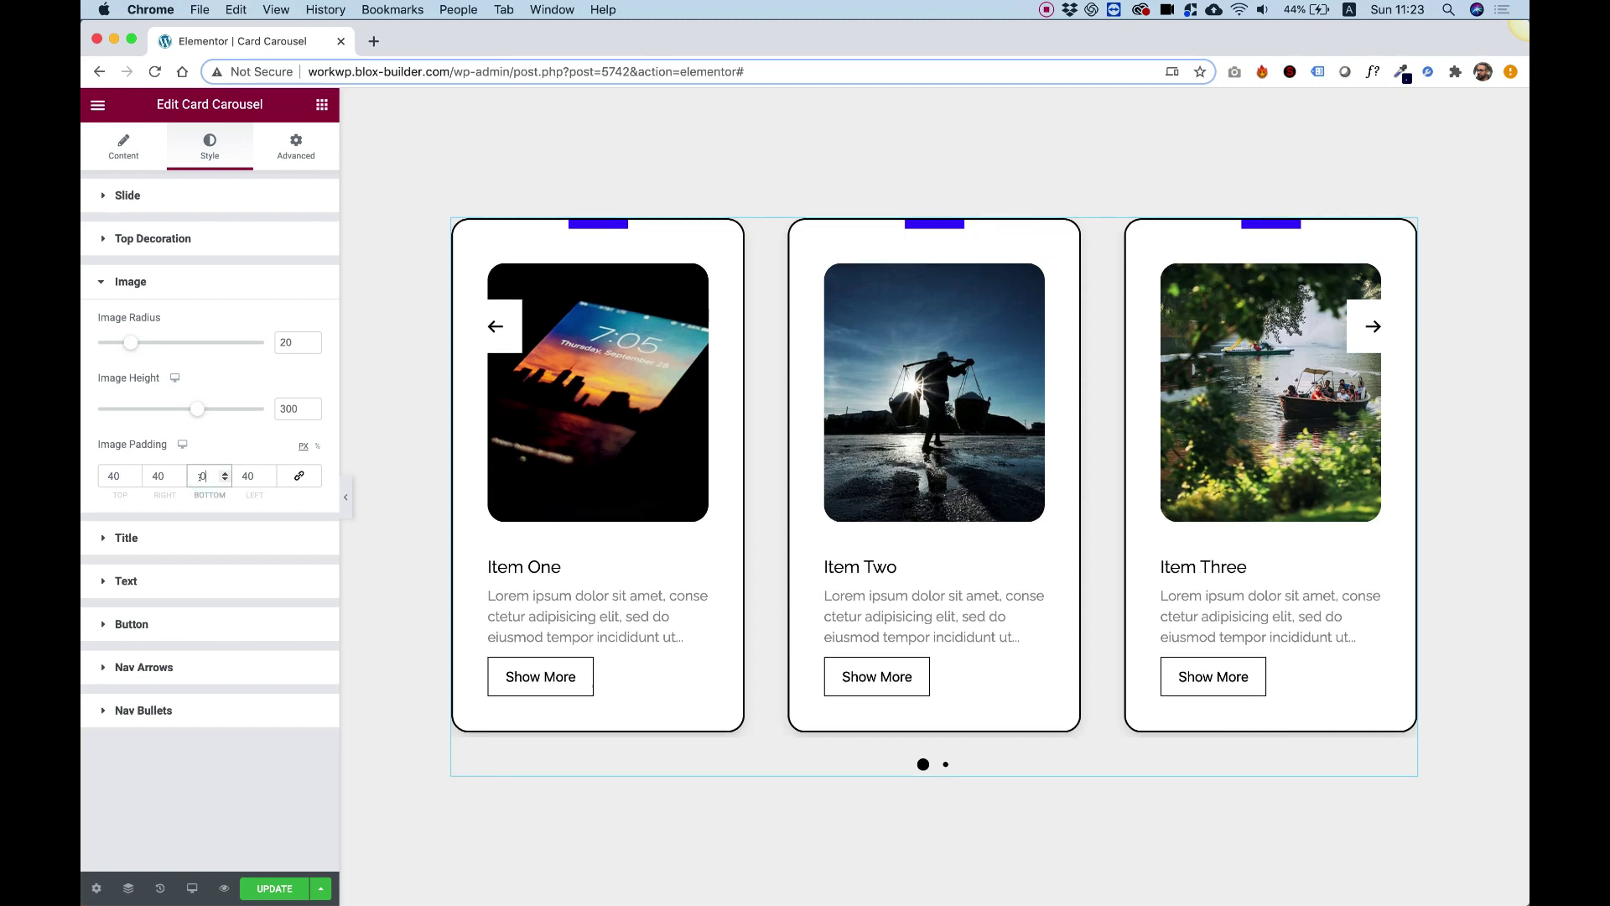
# Nudge the card Title Spacing slider slightly, leaving it at 0, then move on to the Text style settings
pyautogui.click(126, 537)
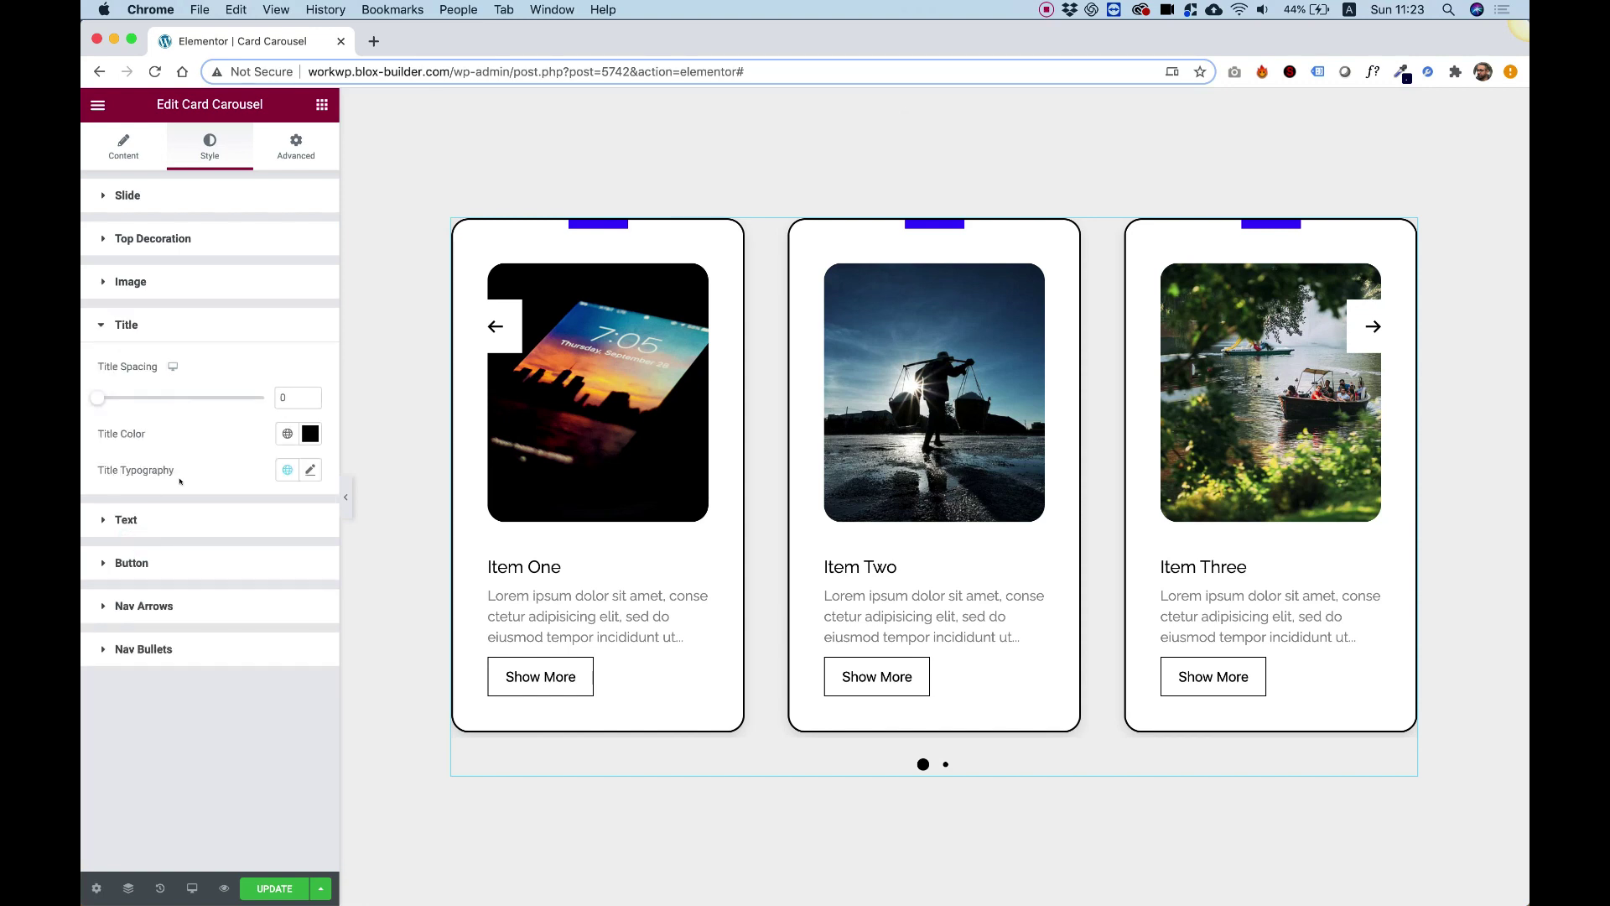
pyautogui.moveTo(97, 397); pyautogui.dragTo(89, 399)
pyautogui.click(130, 520)
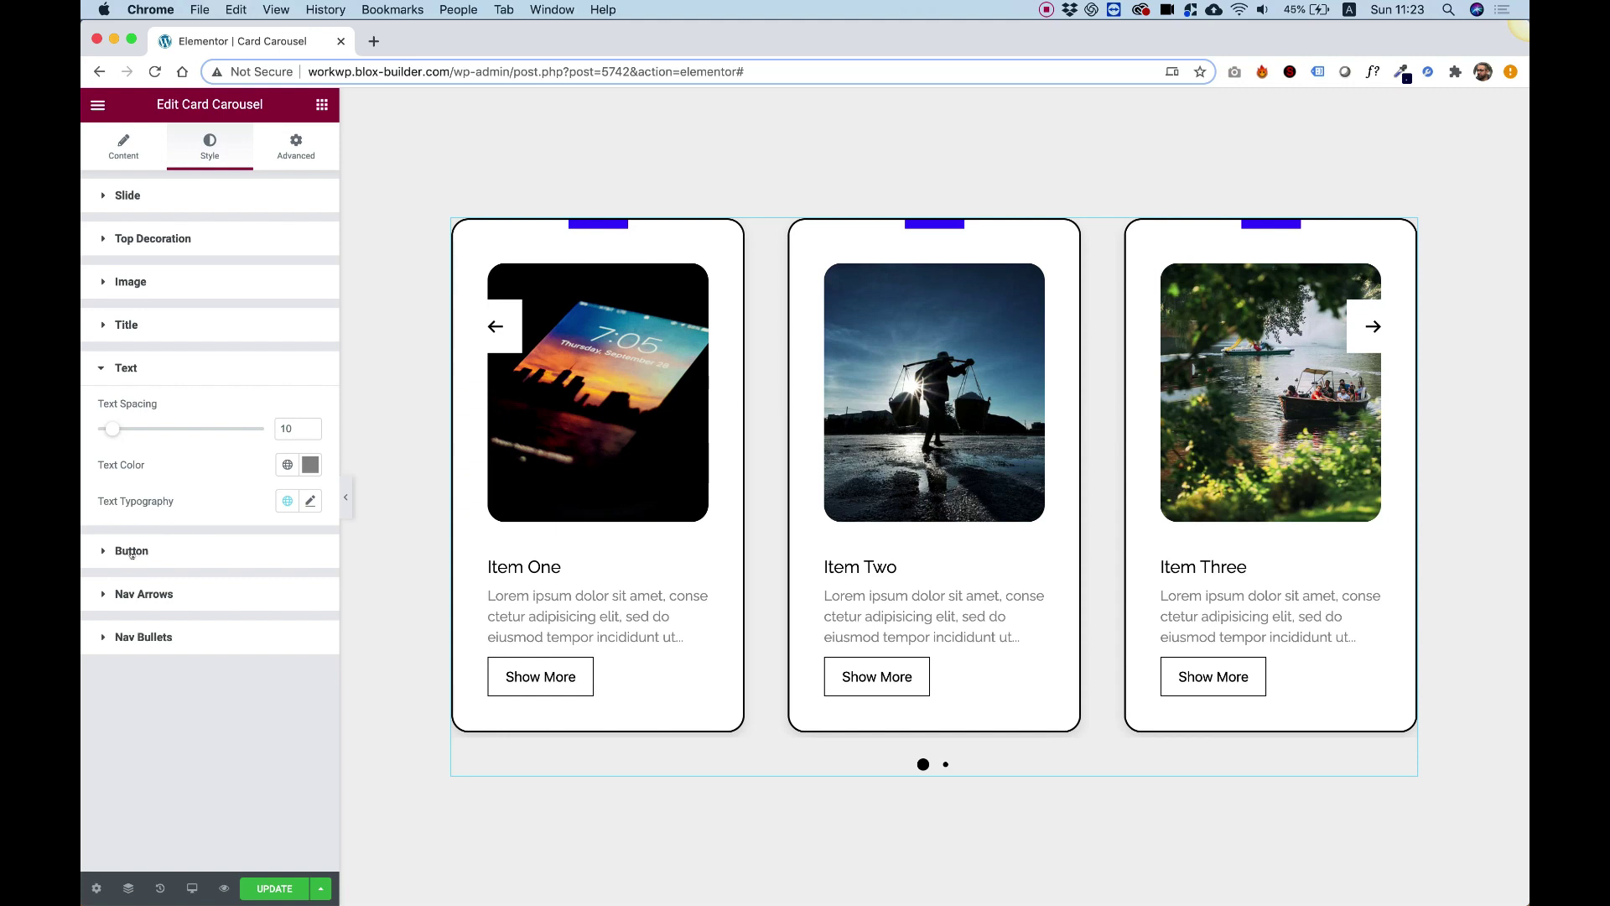
# Round the Show More buttons to radius 96 and set unlinked padding 10/40/10/40
pyautogui.click(132, 552)
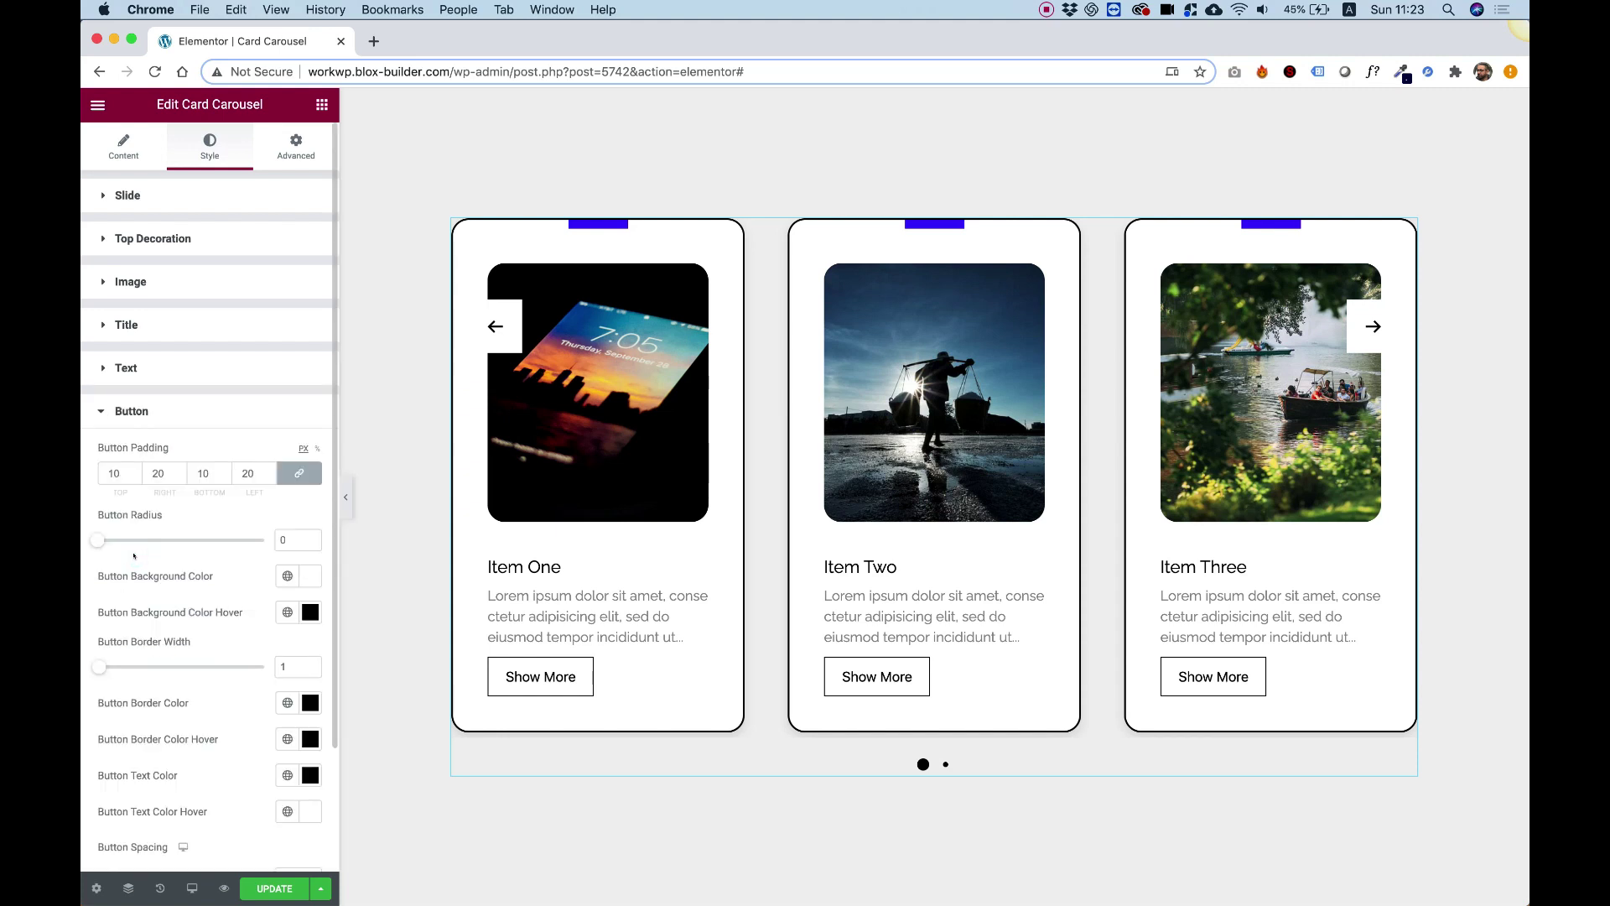
pyautogui.moveTo(94, 541); pyautogui.dragTo(258, 541)
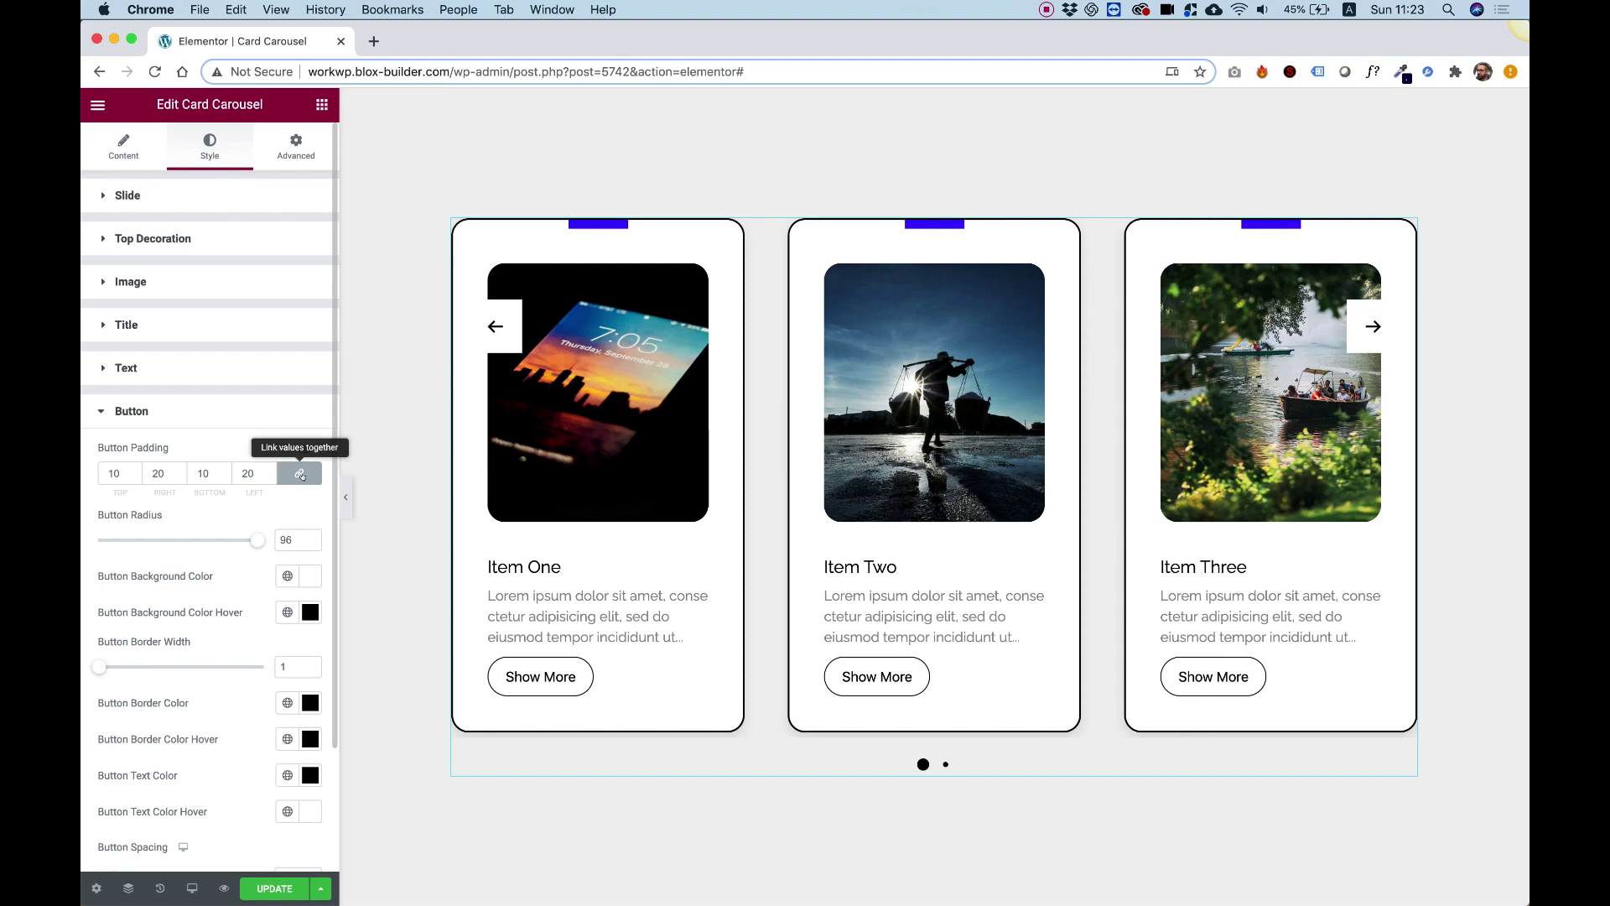
pyautogui.click(301, 475)
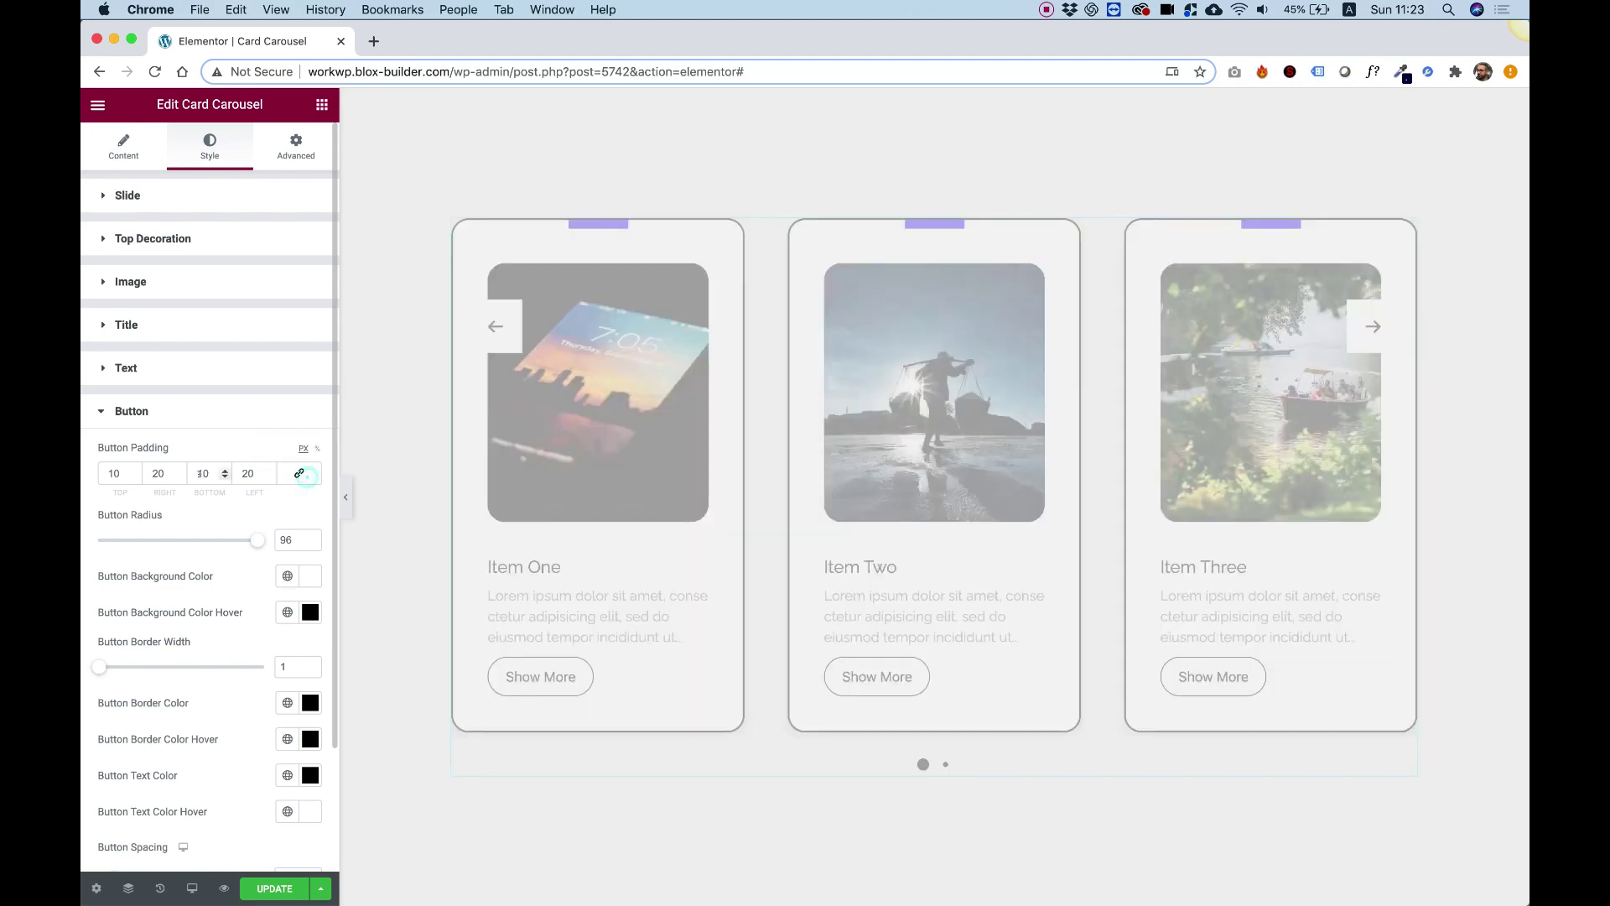
pyautogui.moveTo(156, 473); pyautogui.dragTo(146, 469)
pyautogui.write('4')
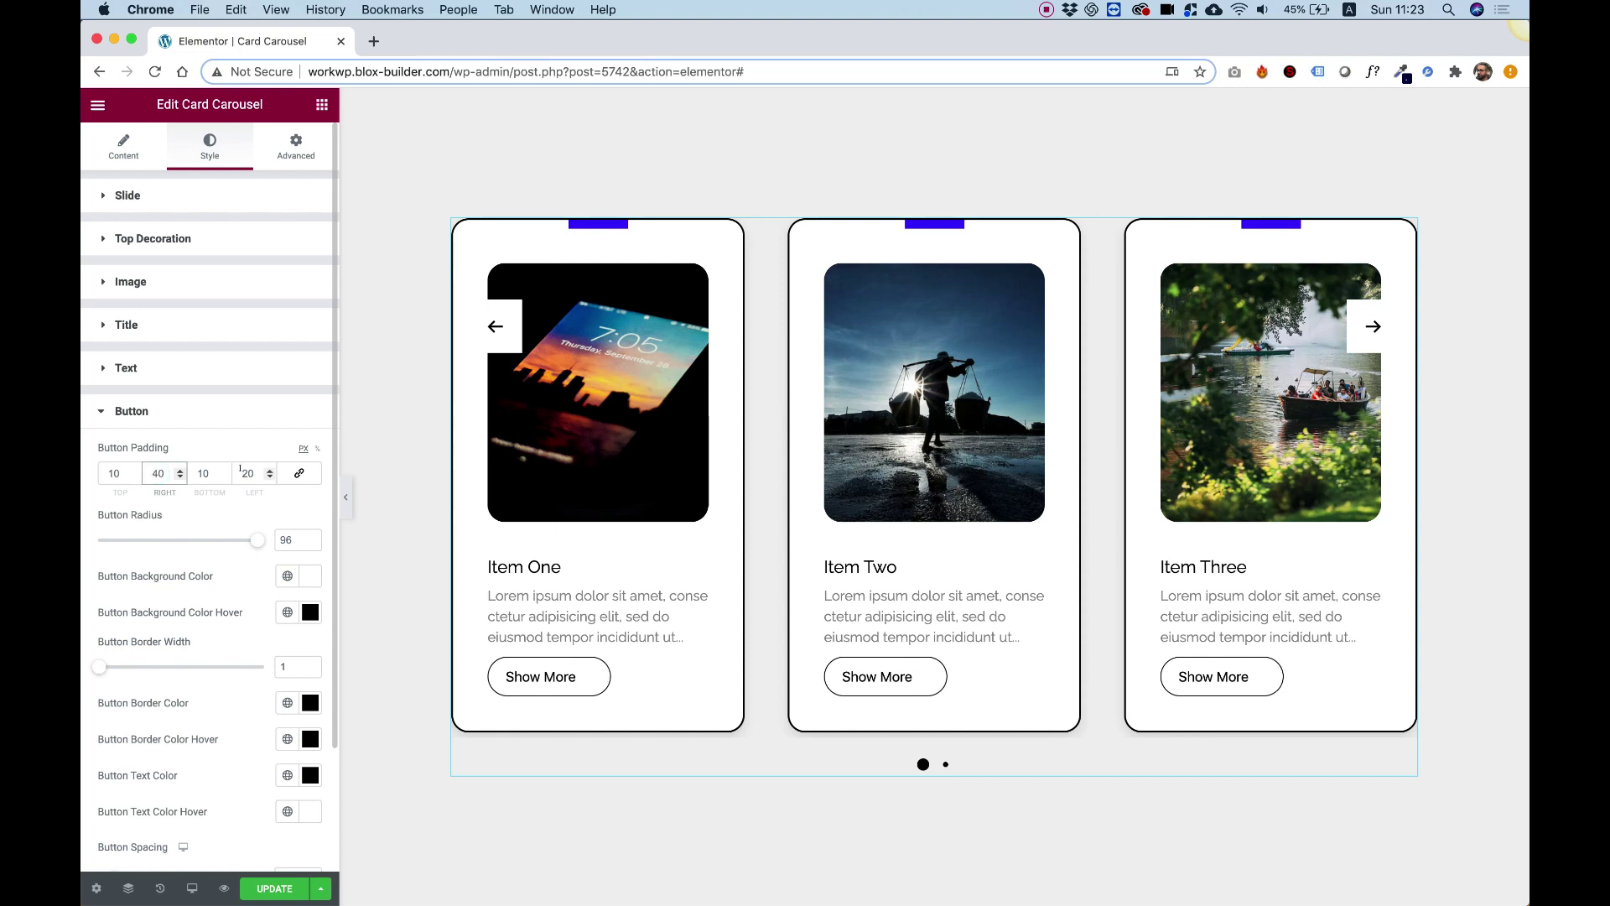
pyautogui.moveTo(244, 472); pyautogui.dragTo(249, 472)
pyautogui.write('4')
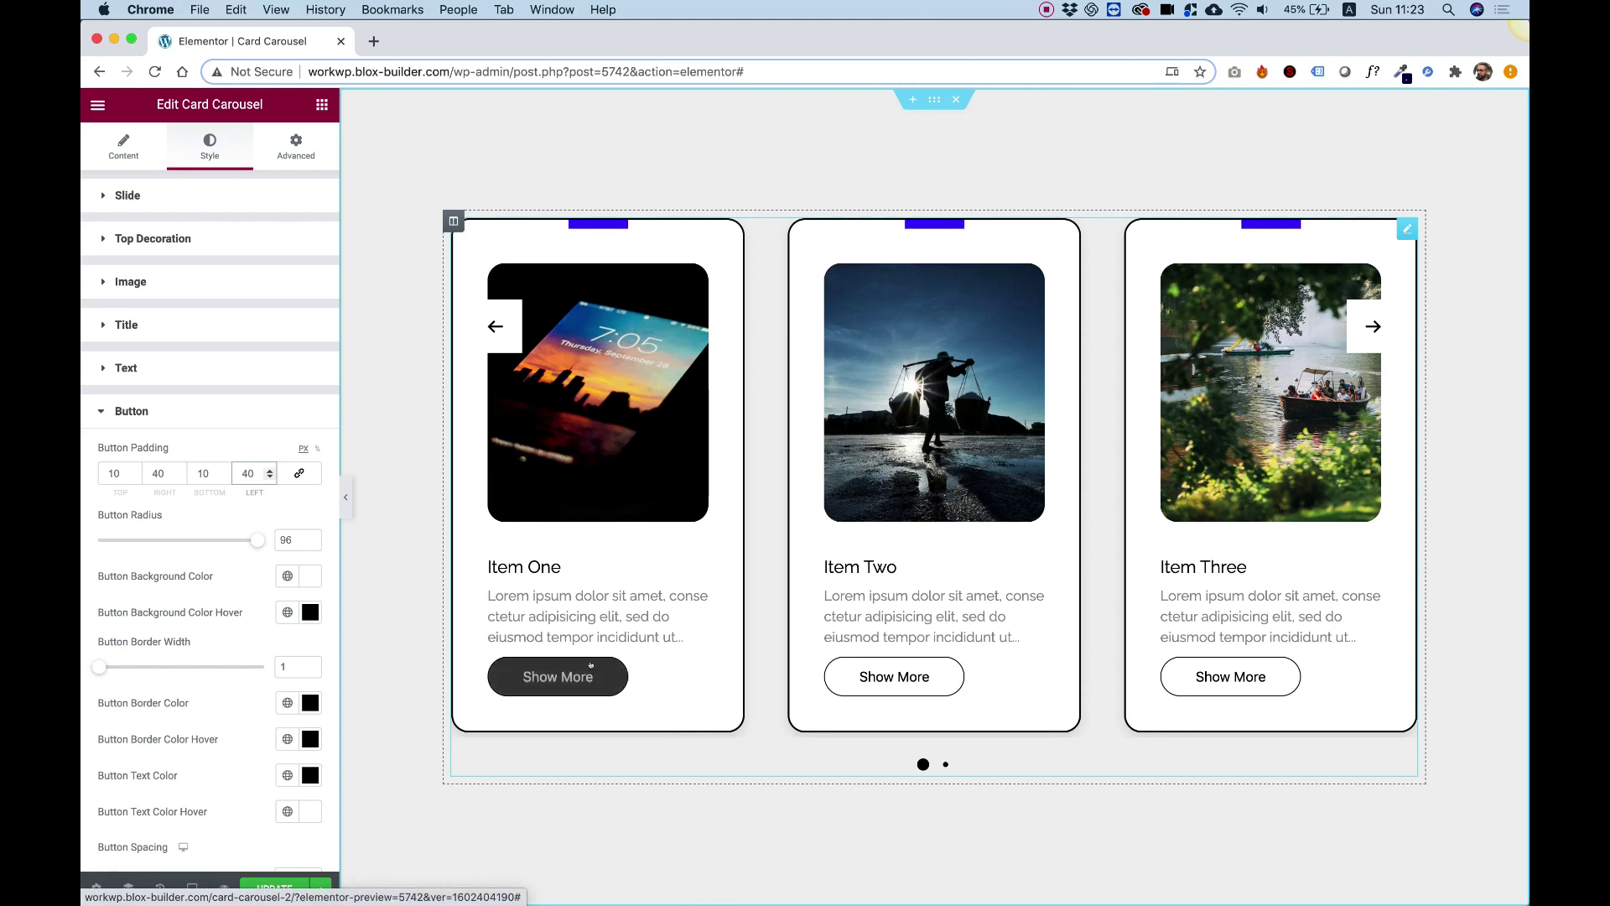
# Give the Show More buttons a 2 px border width and 30 spacing
pyautogui.scroll(-3, 243, 462)
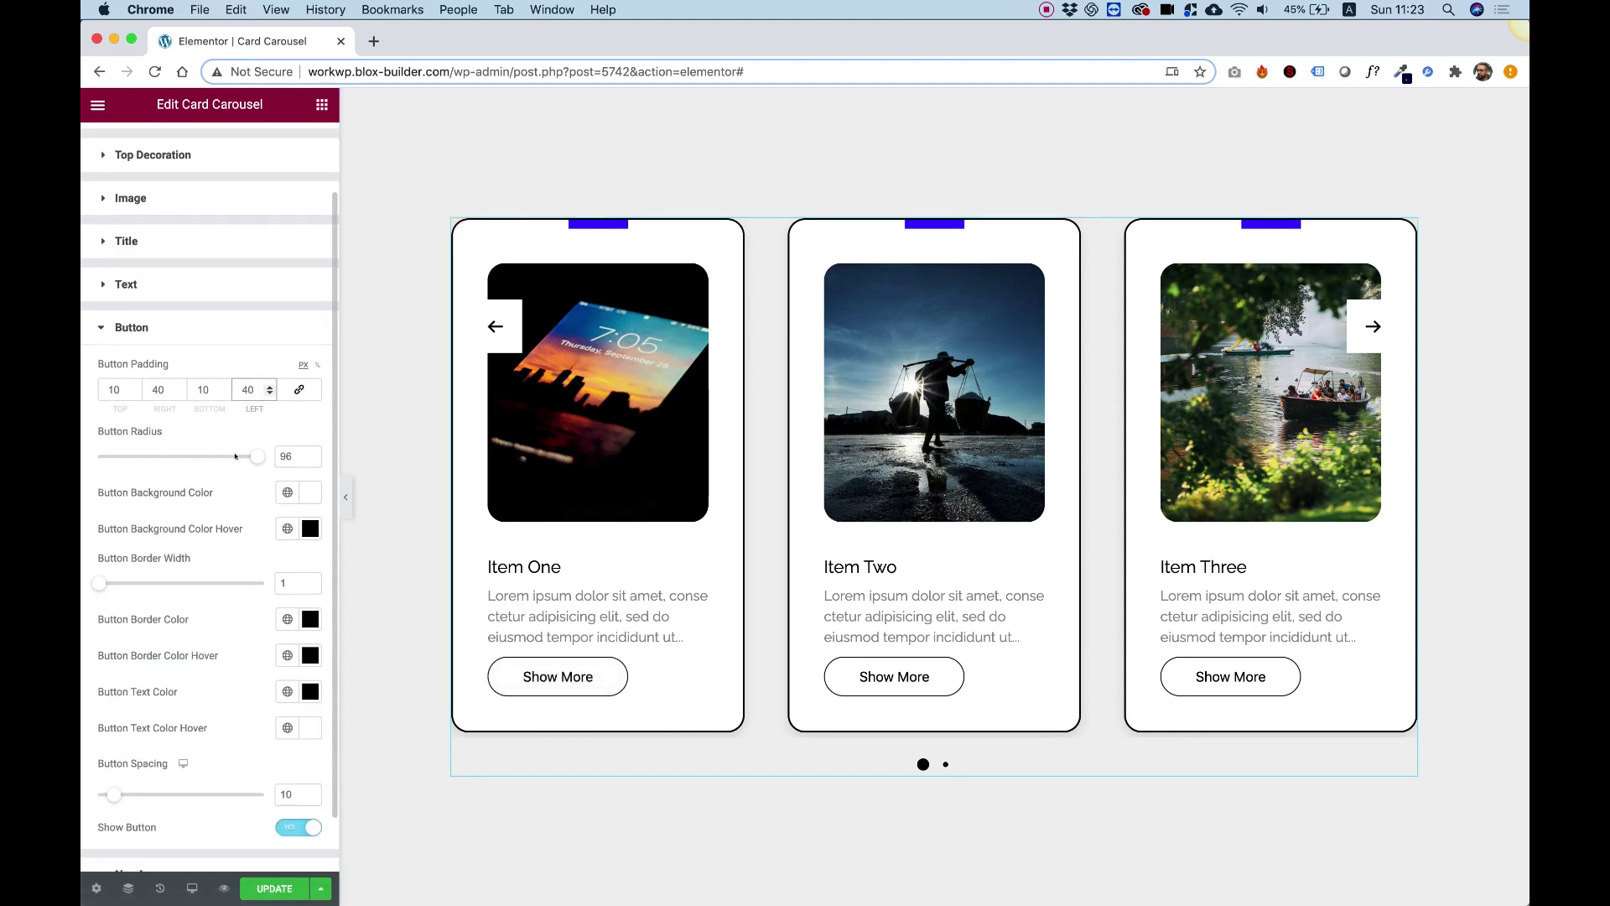
pyautogui.scroll(-2, 234, 455)
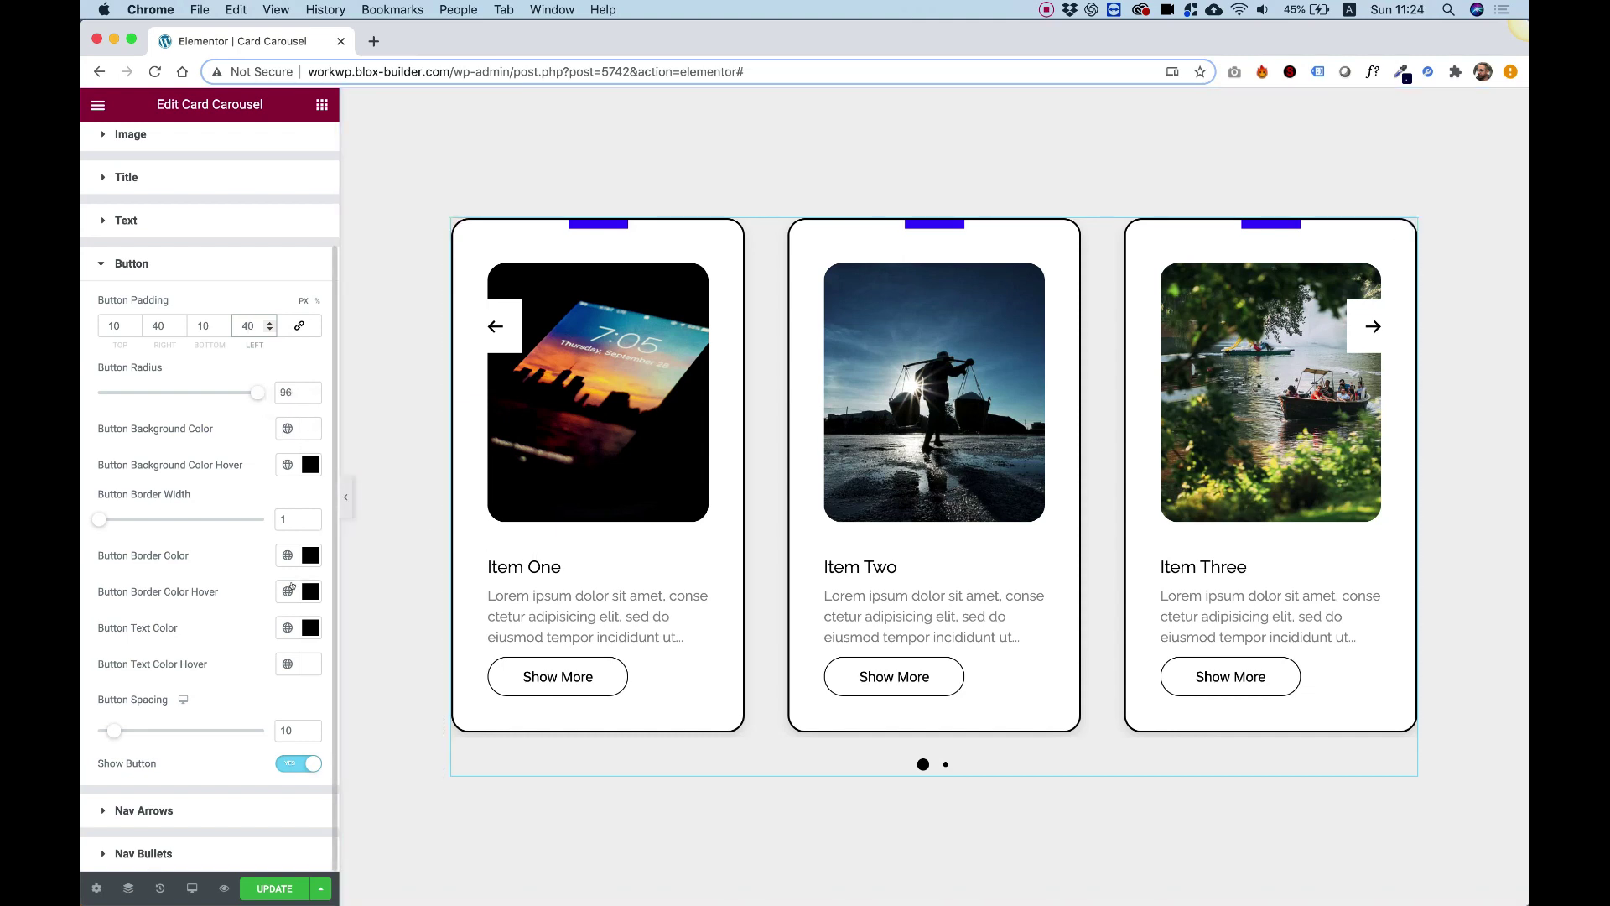
pyautogui.moveTo(97, 520); pyautogui.dragTo(99, 519)
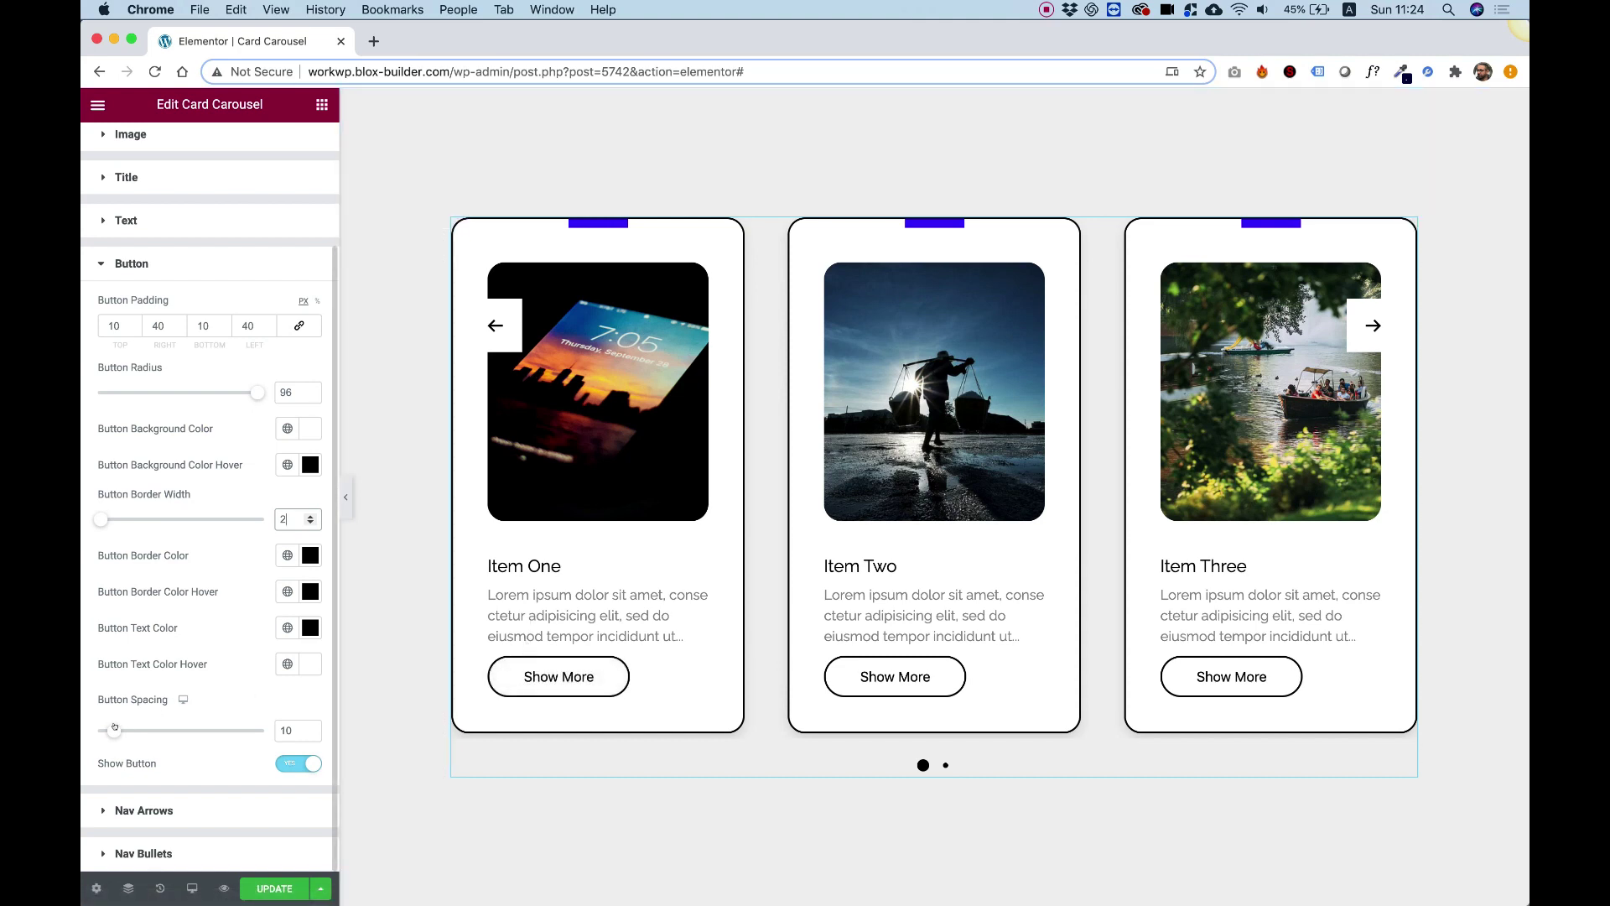
pyautogui.moveTo(114, 730); pyautogui.dragTo(148, 728)
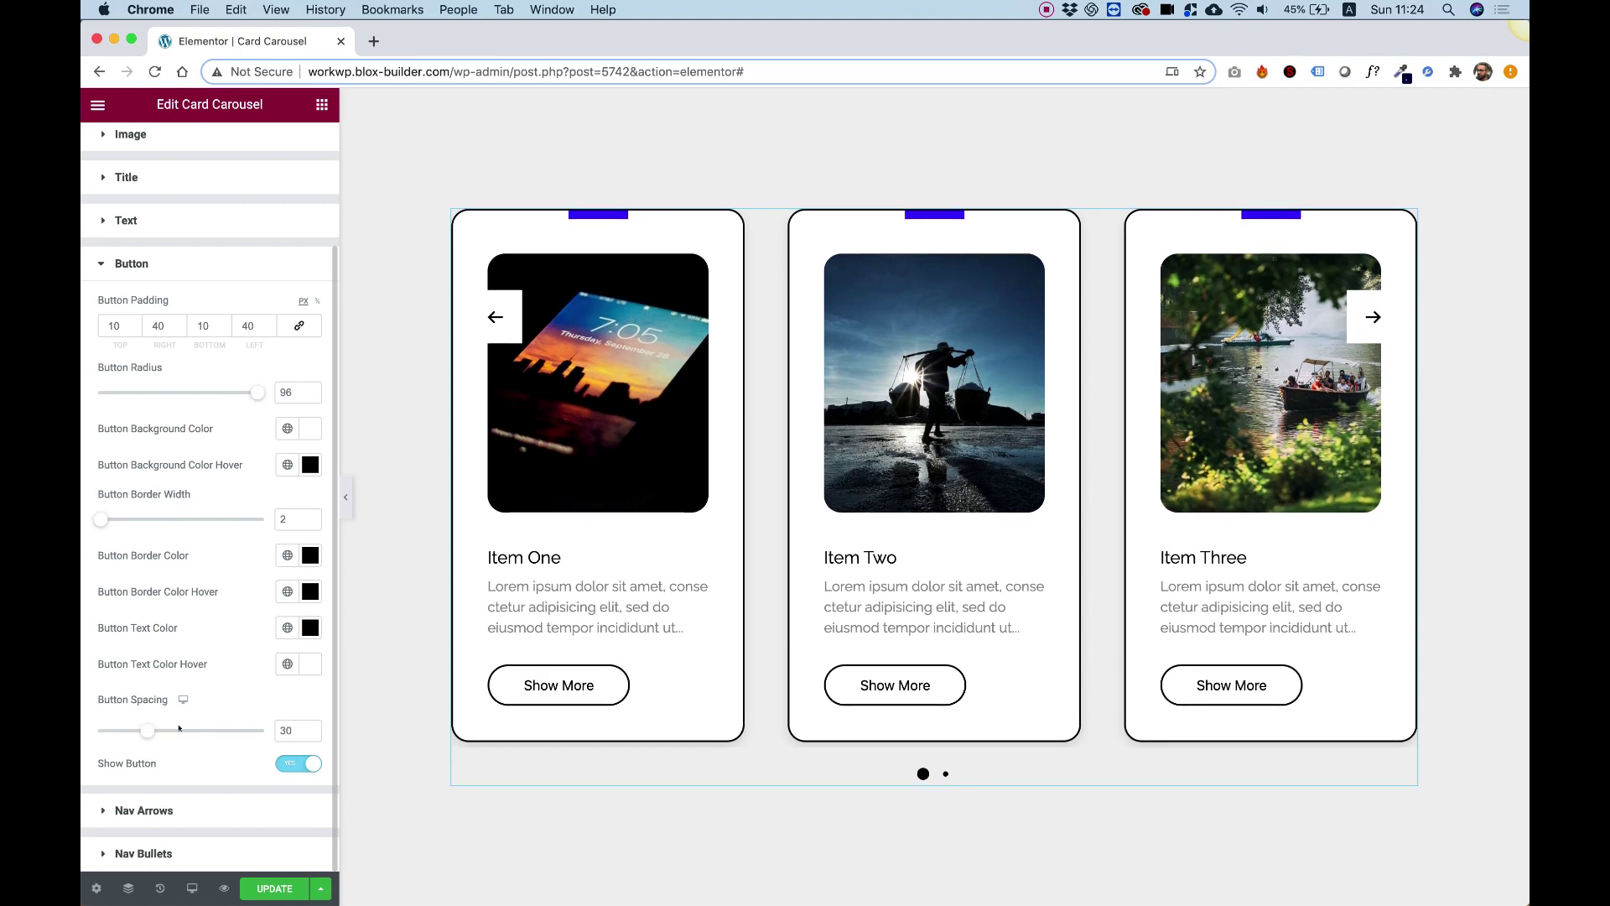
# Switch Show Button off so the Show More buttons are hidden from the cards
pyautogui.click(301, 765)
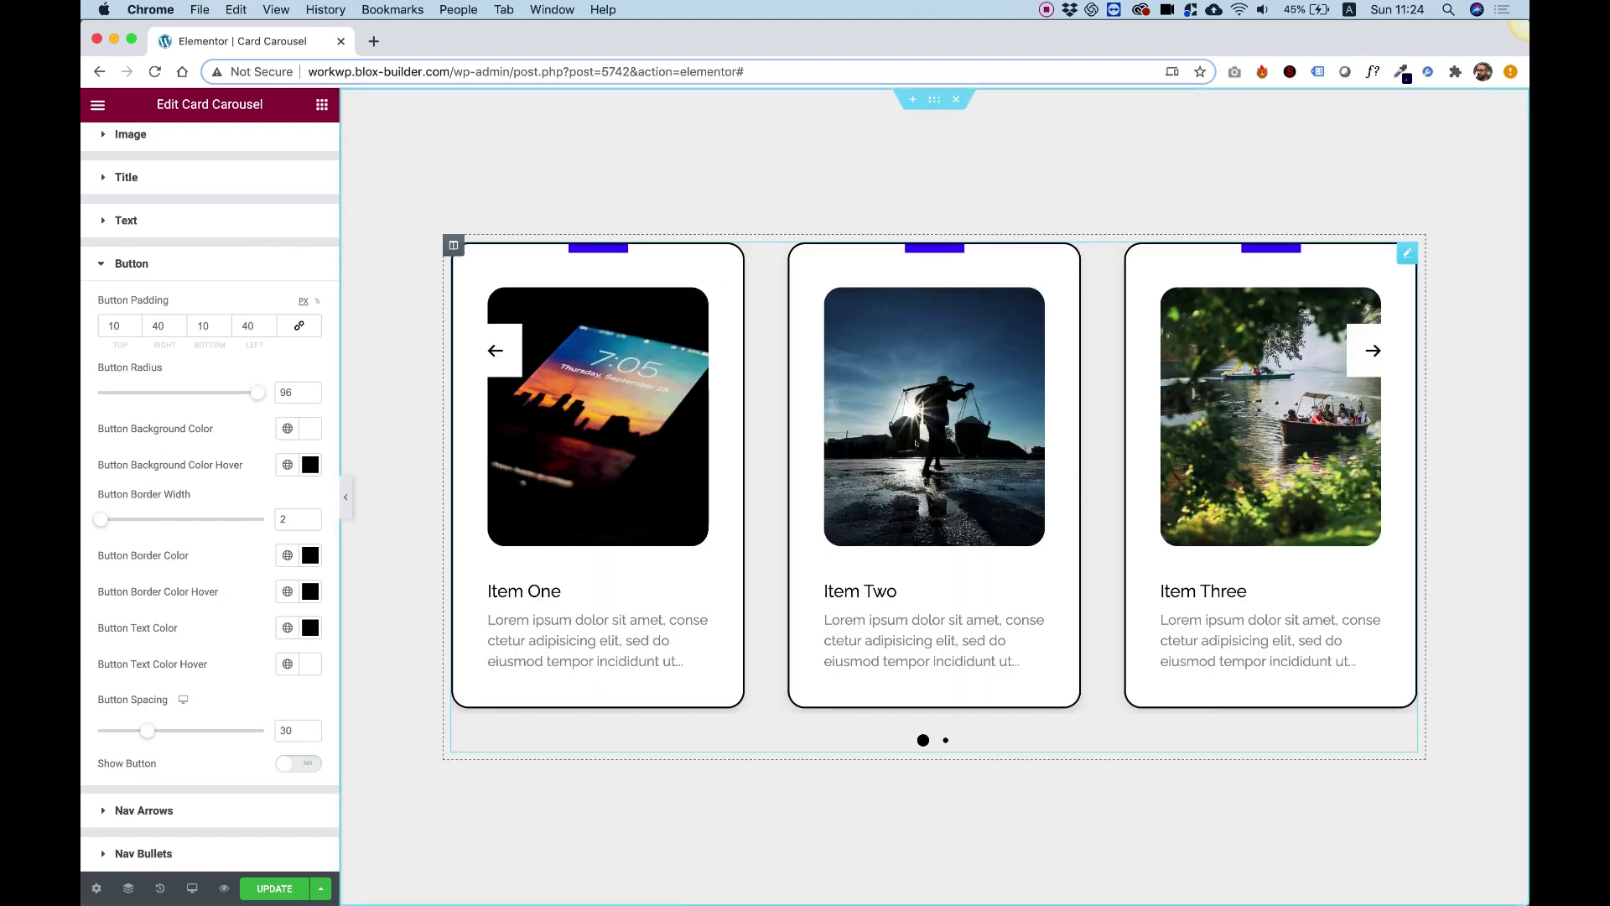
pyautogui.click(294, 764)
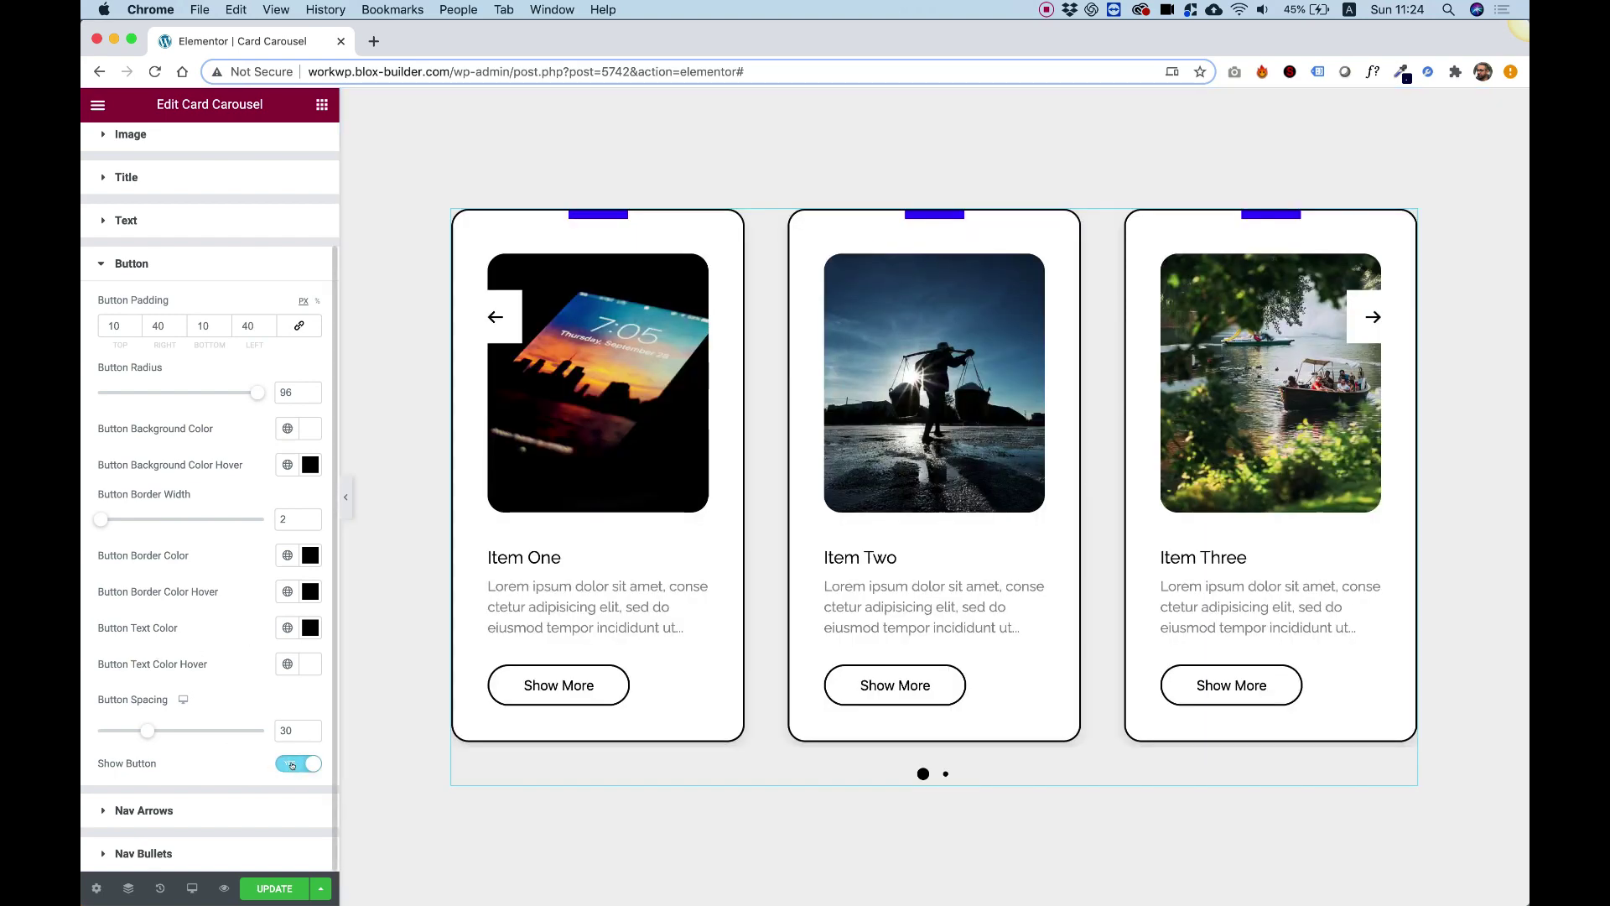
pyautogui.click(292, 763)
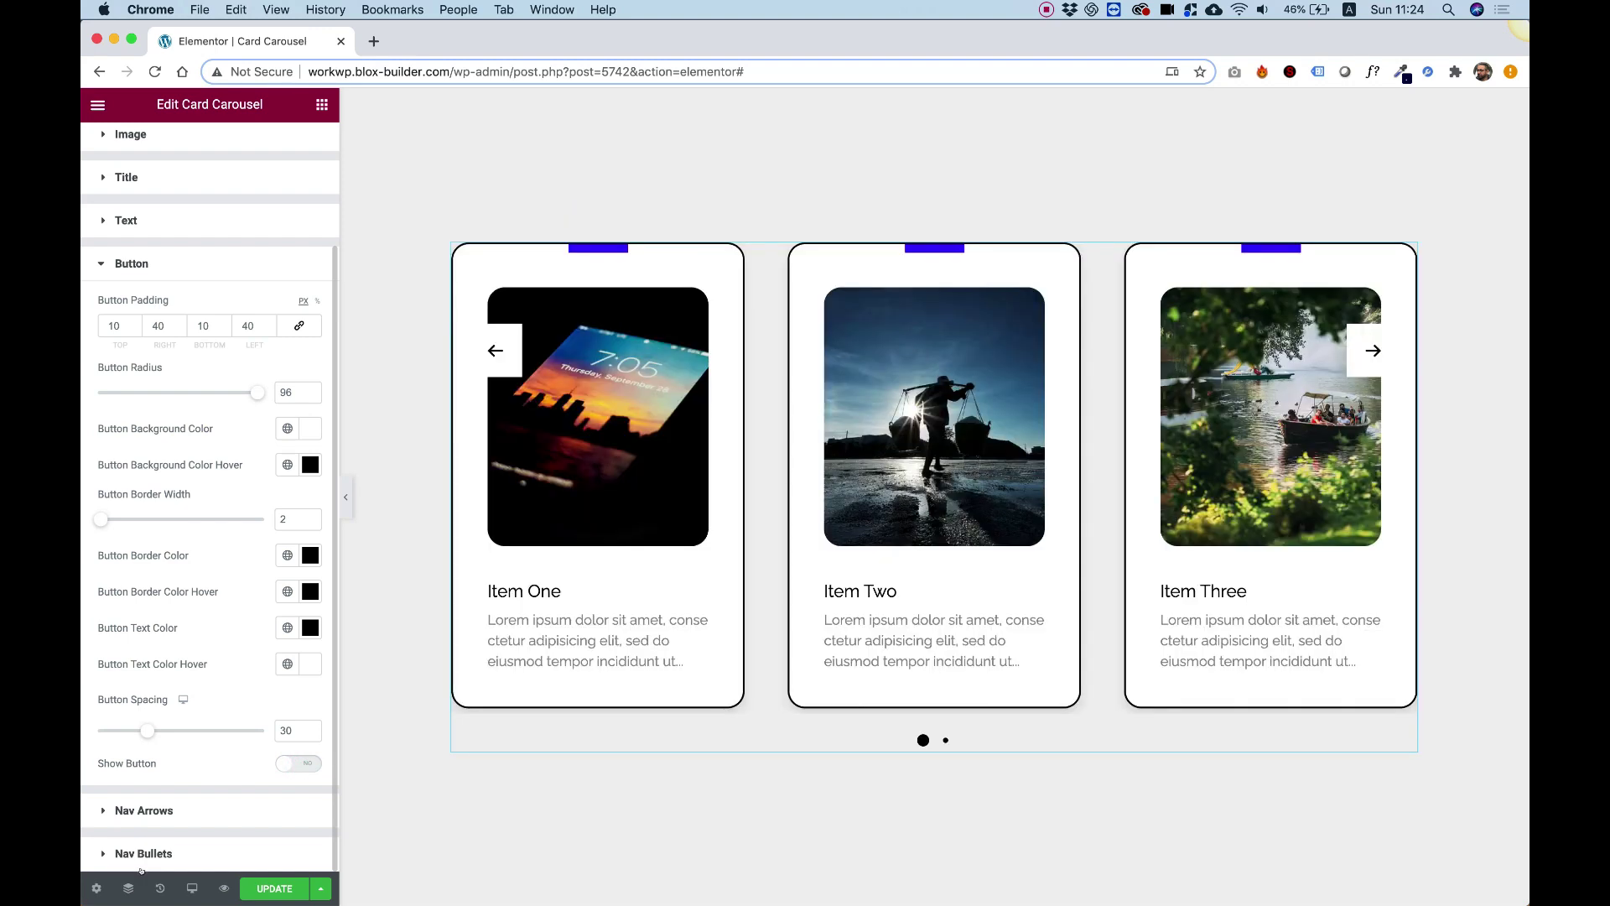
pyautogui.click(162, 810)
# Move the navigation arrows outside the cards with spacing -100 and lower them to position 168
pyautogui.scroll(-2, 128, 447)
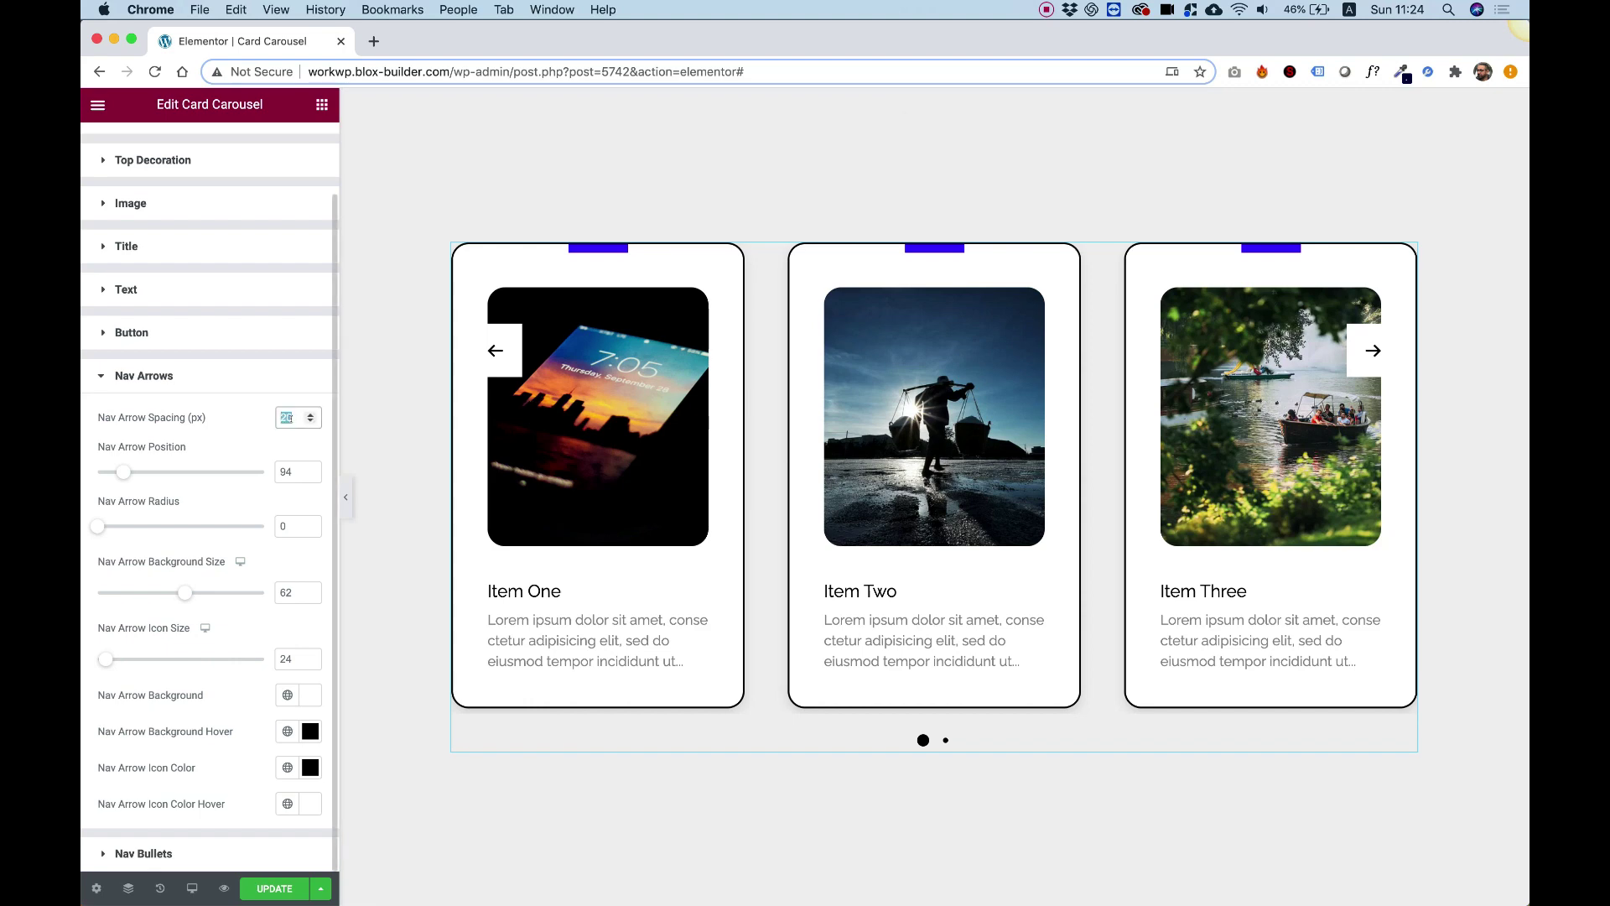
pyautogui.write('-100')
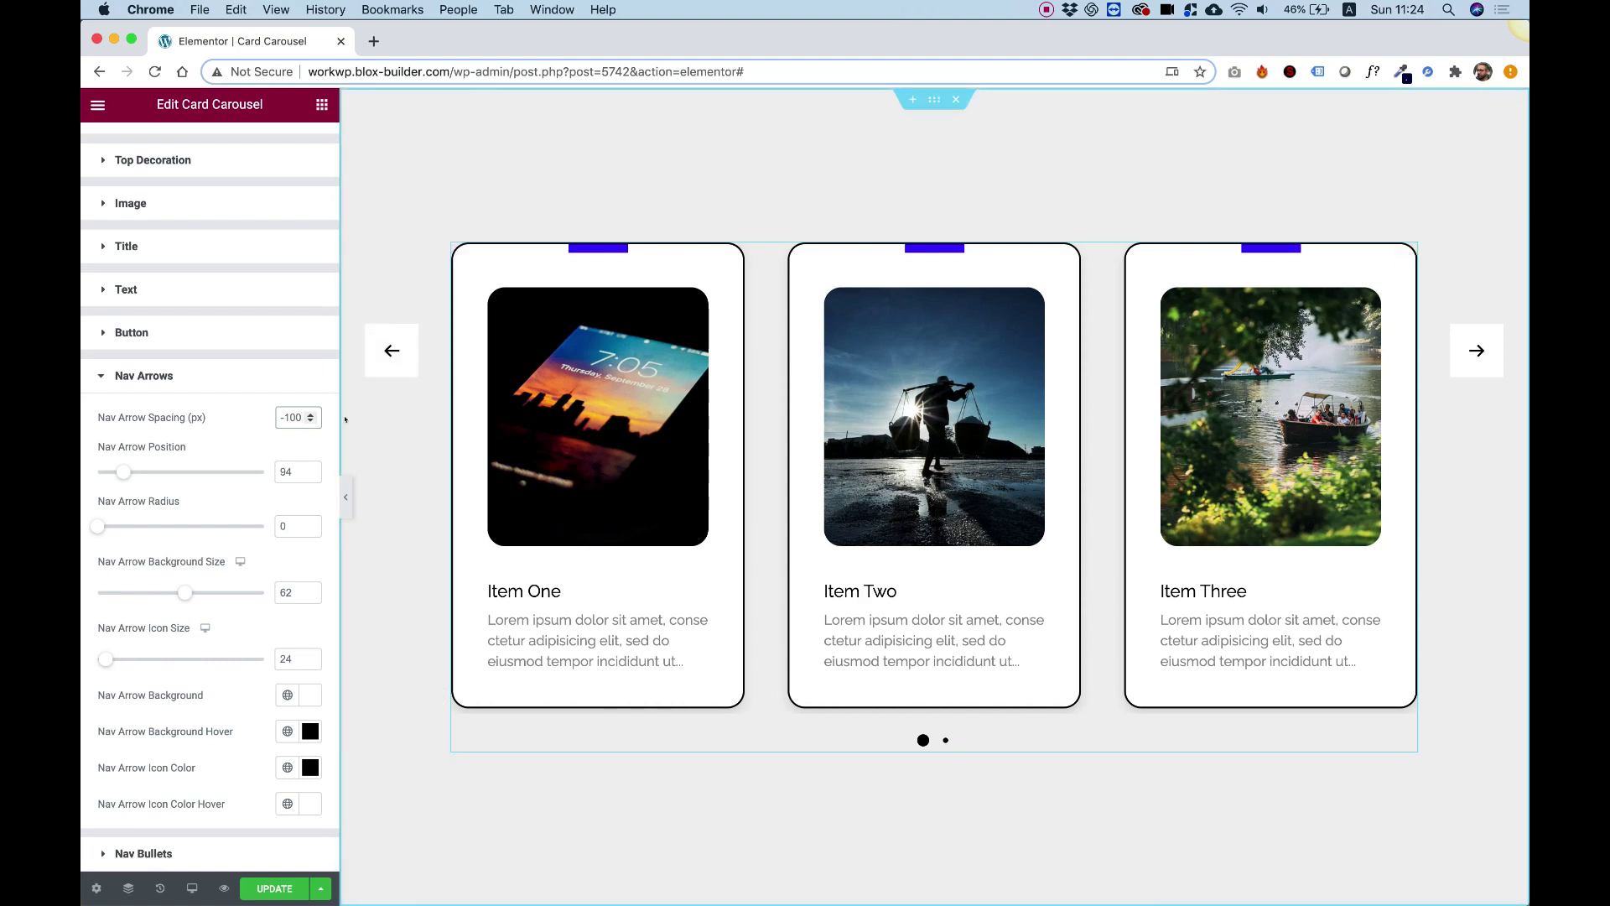
pyautogui.click(409, 411)
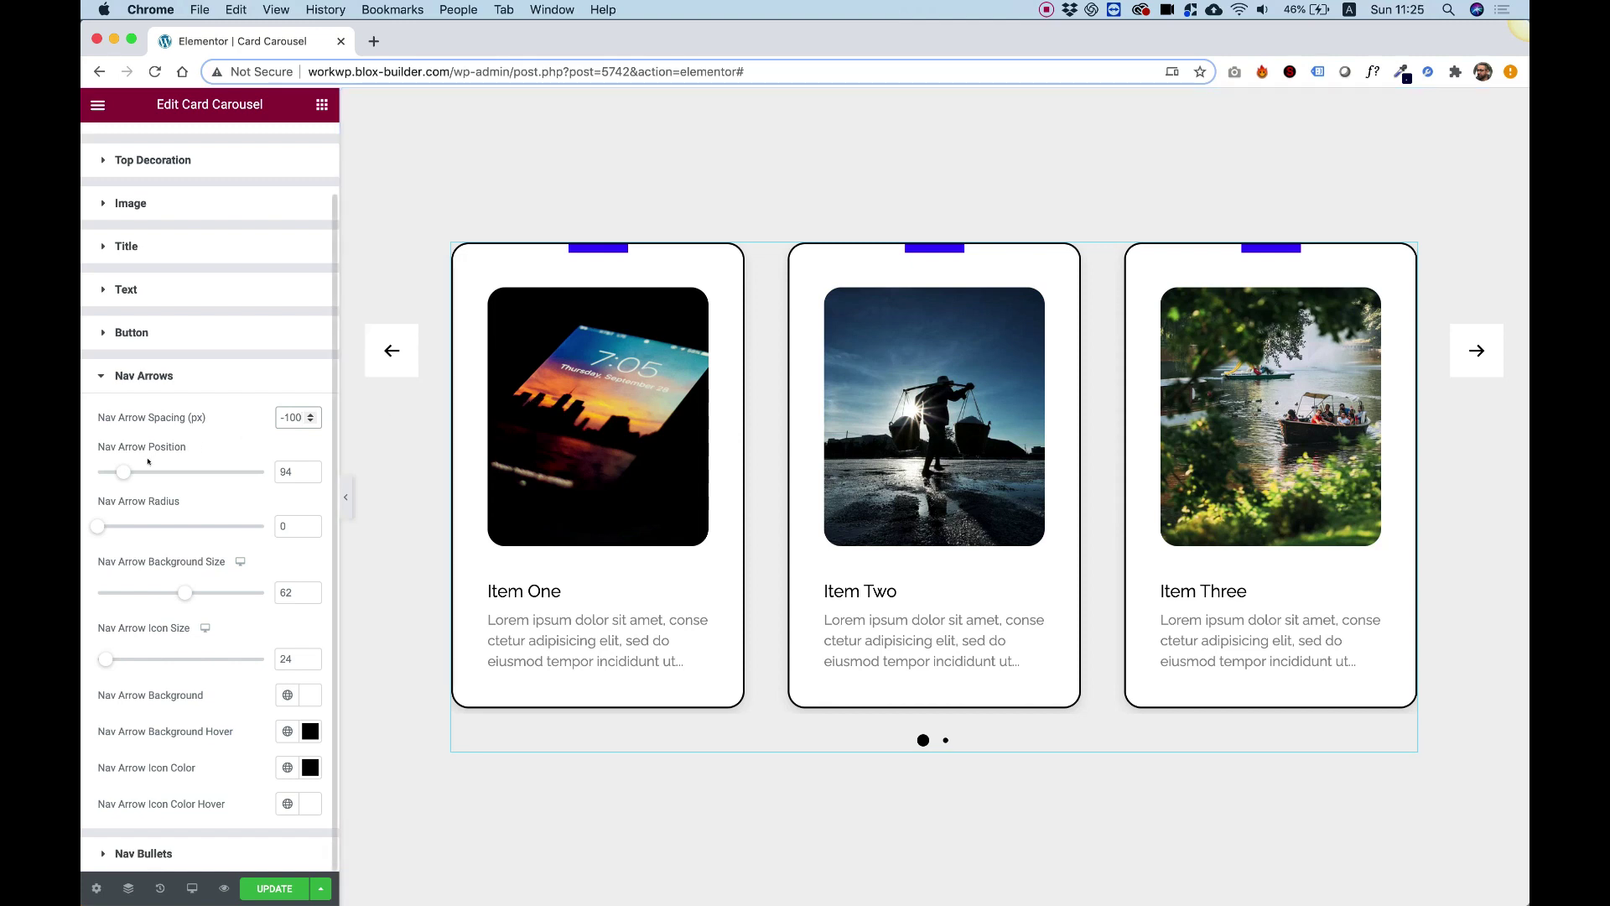
pyautogui.moveTo(123, 472); pyautogui.dragTo(140, 471)
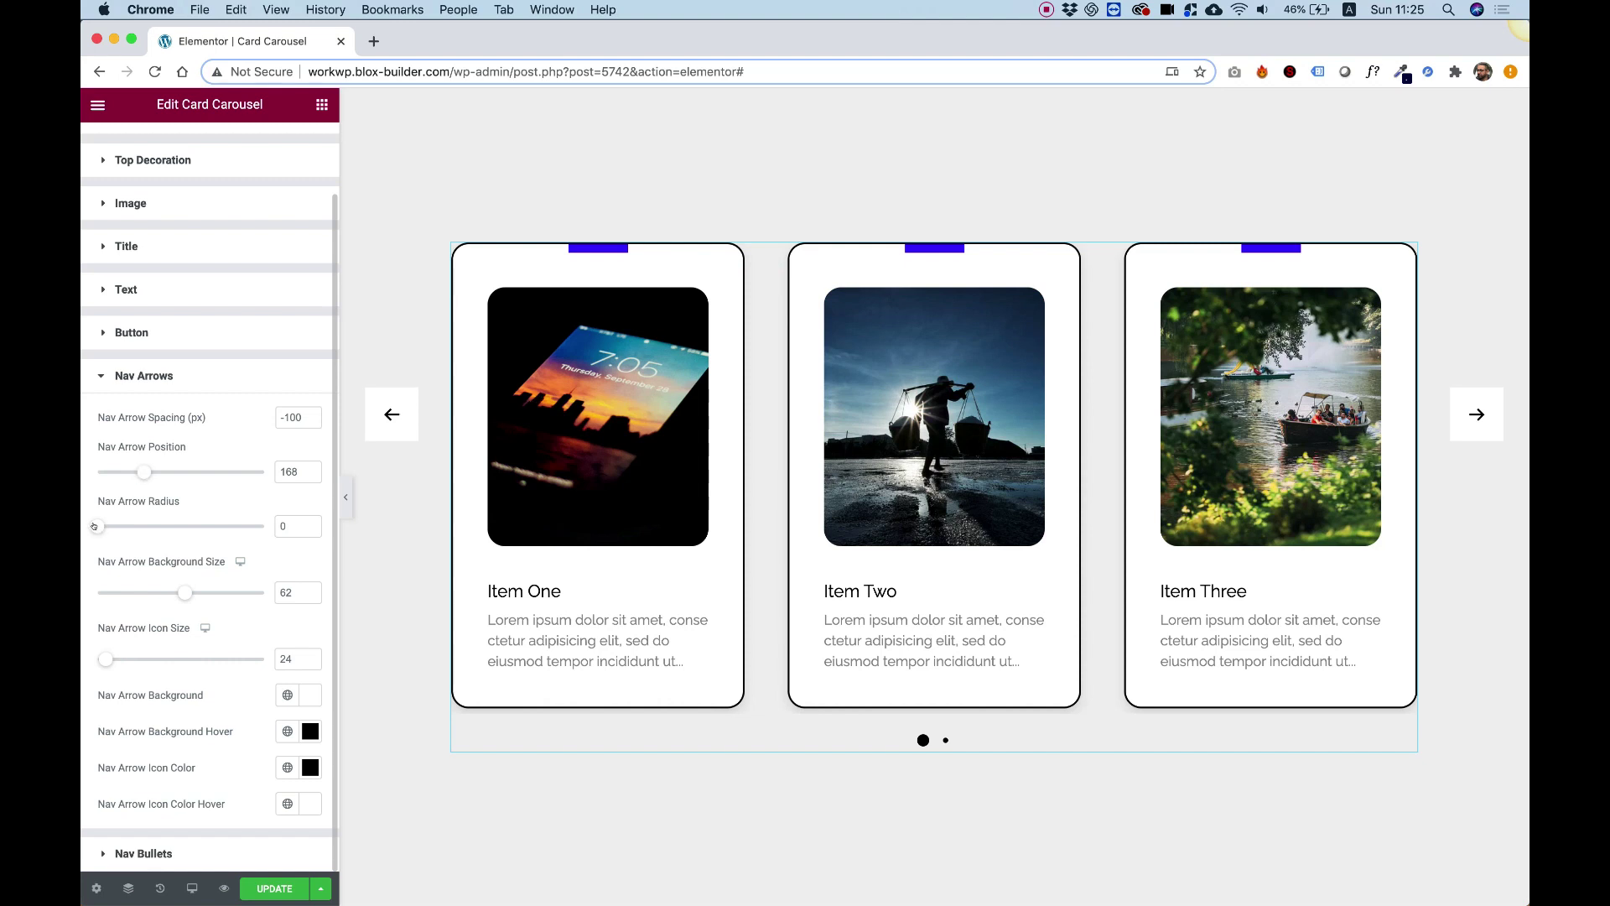
# Make the arrows circles with radius 83, background size 52 and icon size 26
pyautogui.moveTo(113, 526); pyautogui.dragTo(171, 521)
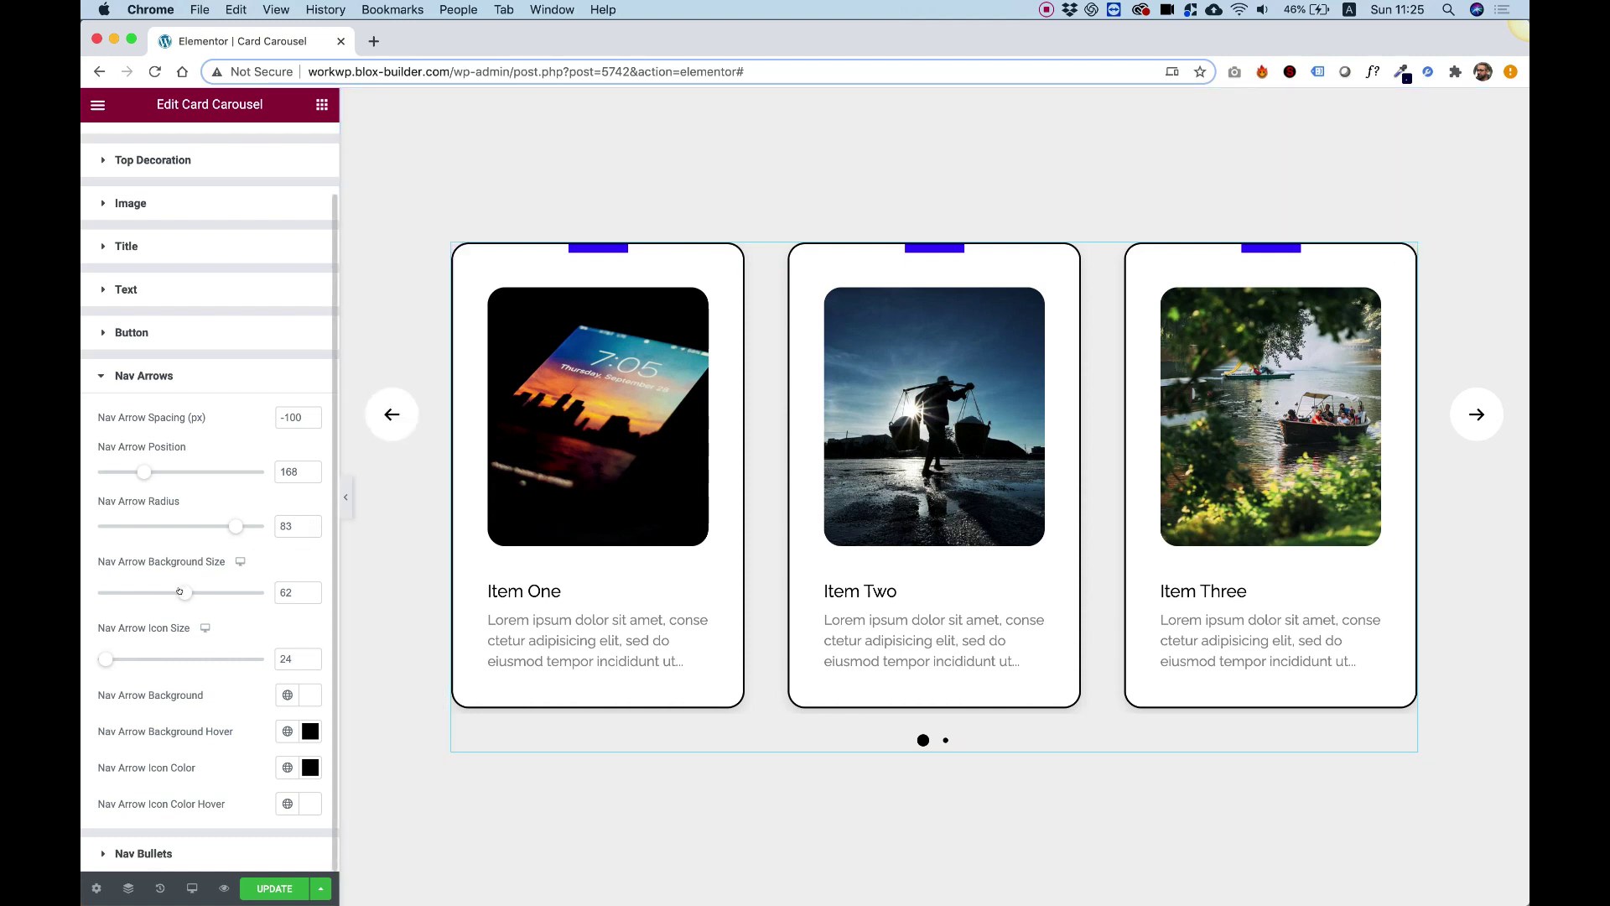
pyautogui.moveTo(181, 592); pyautogui.dragTo(157, 595)
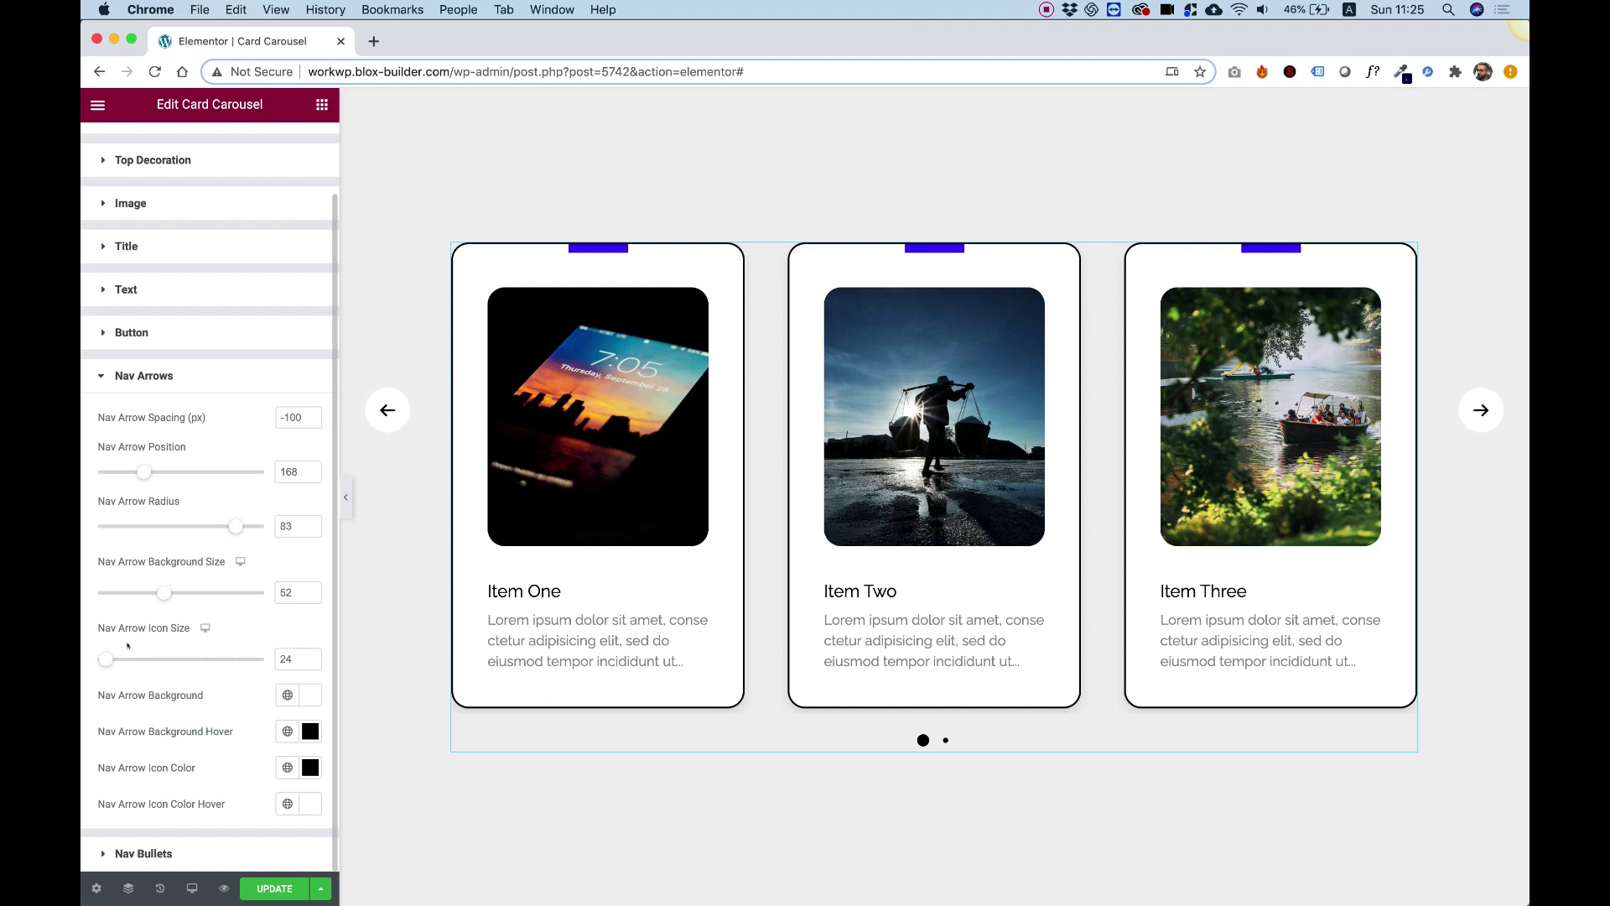
pyautogui.moveTo(121, 658)
pyautogui.mouseDown()
pyautogui.moveTo(136, 659)
pyautogui.moveTo(107, 655)
pyautogui.mouseUp()
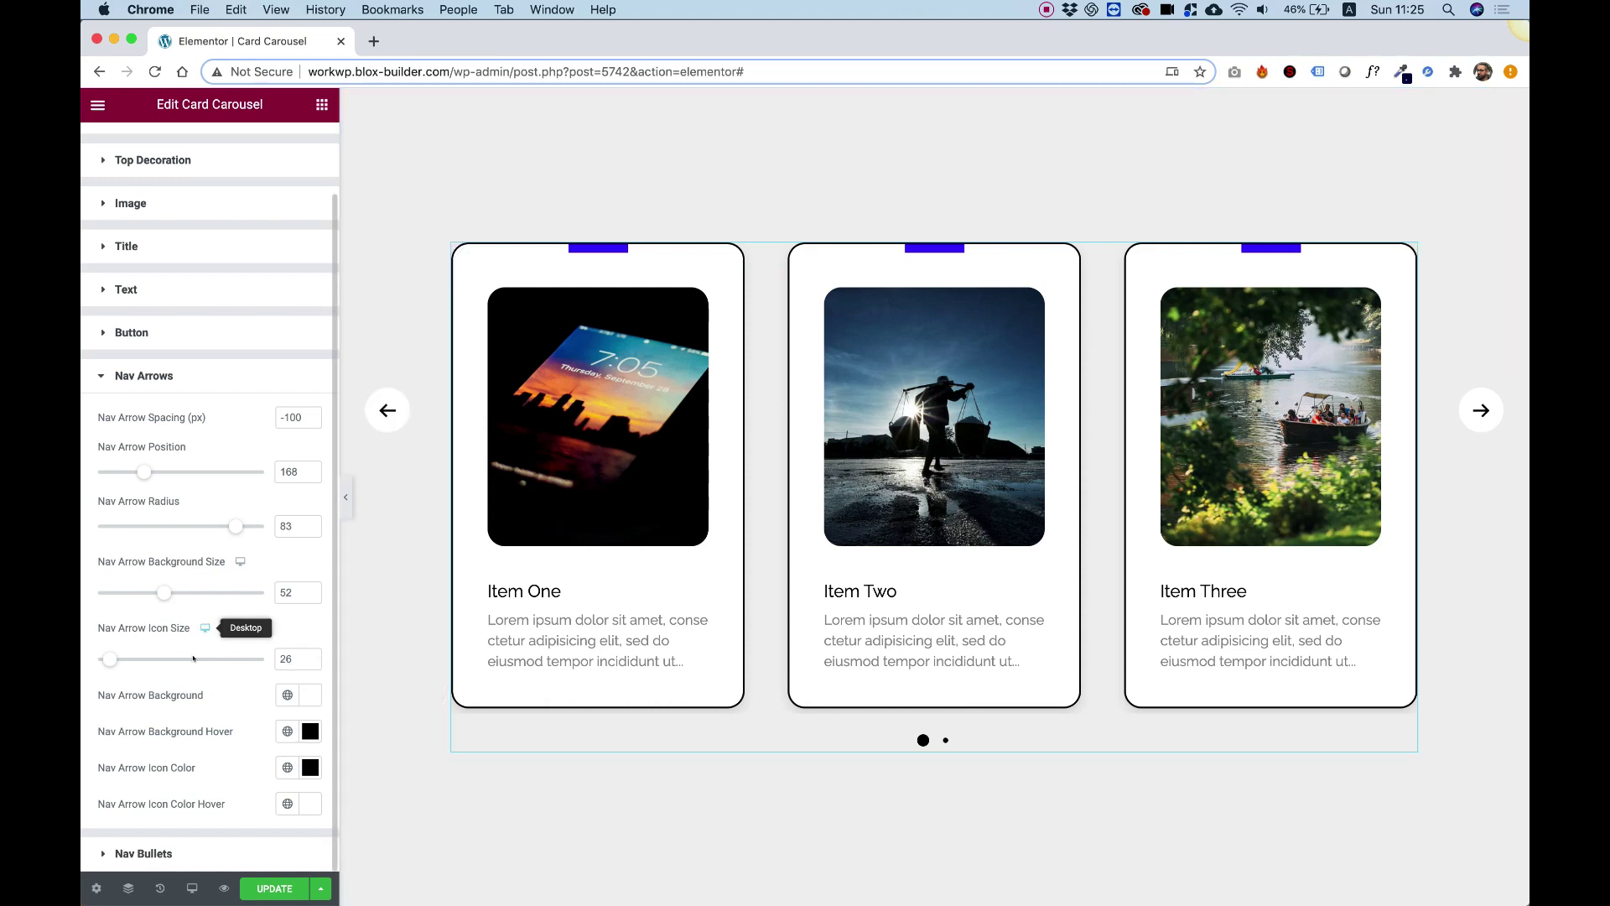
pyautogui.scroll(1, 177, 674)
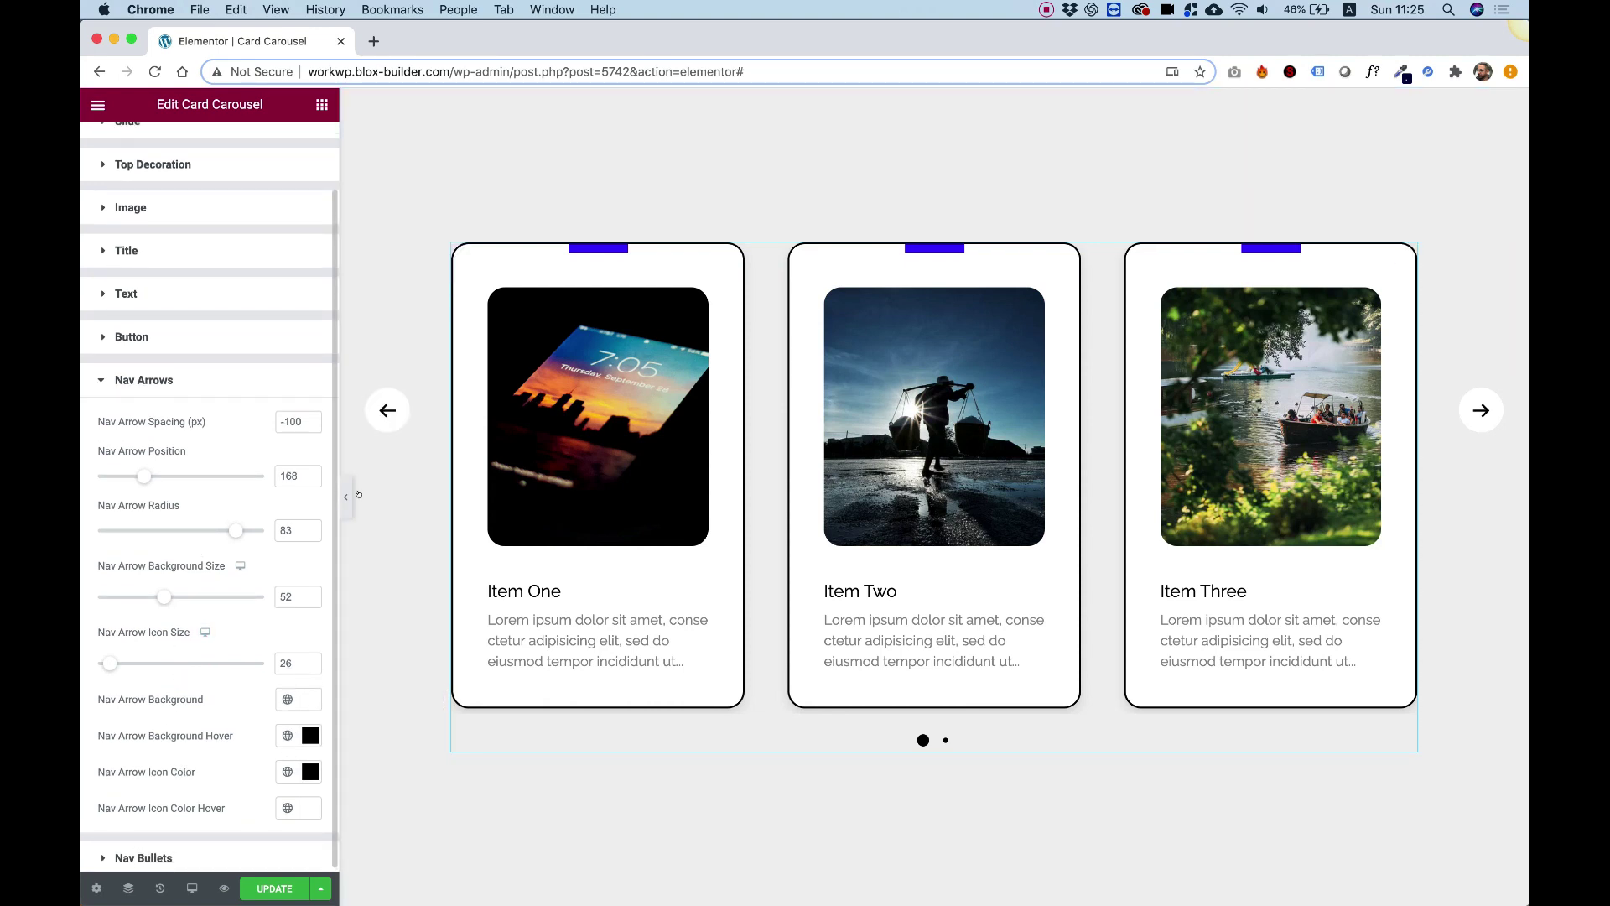
# Set the active dot colour to purple #2B00F9 and Nav Dots Spacing to 31
pyautogui.click(143, 857)
pyautogui.click(945, 740)
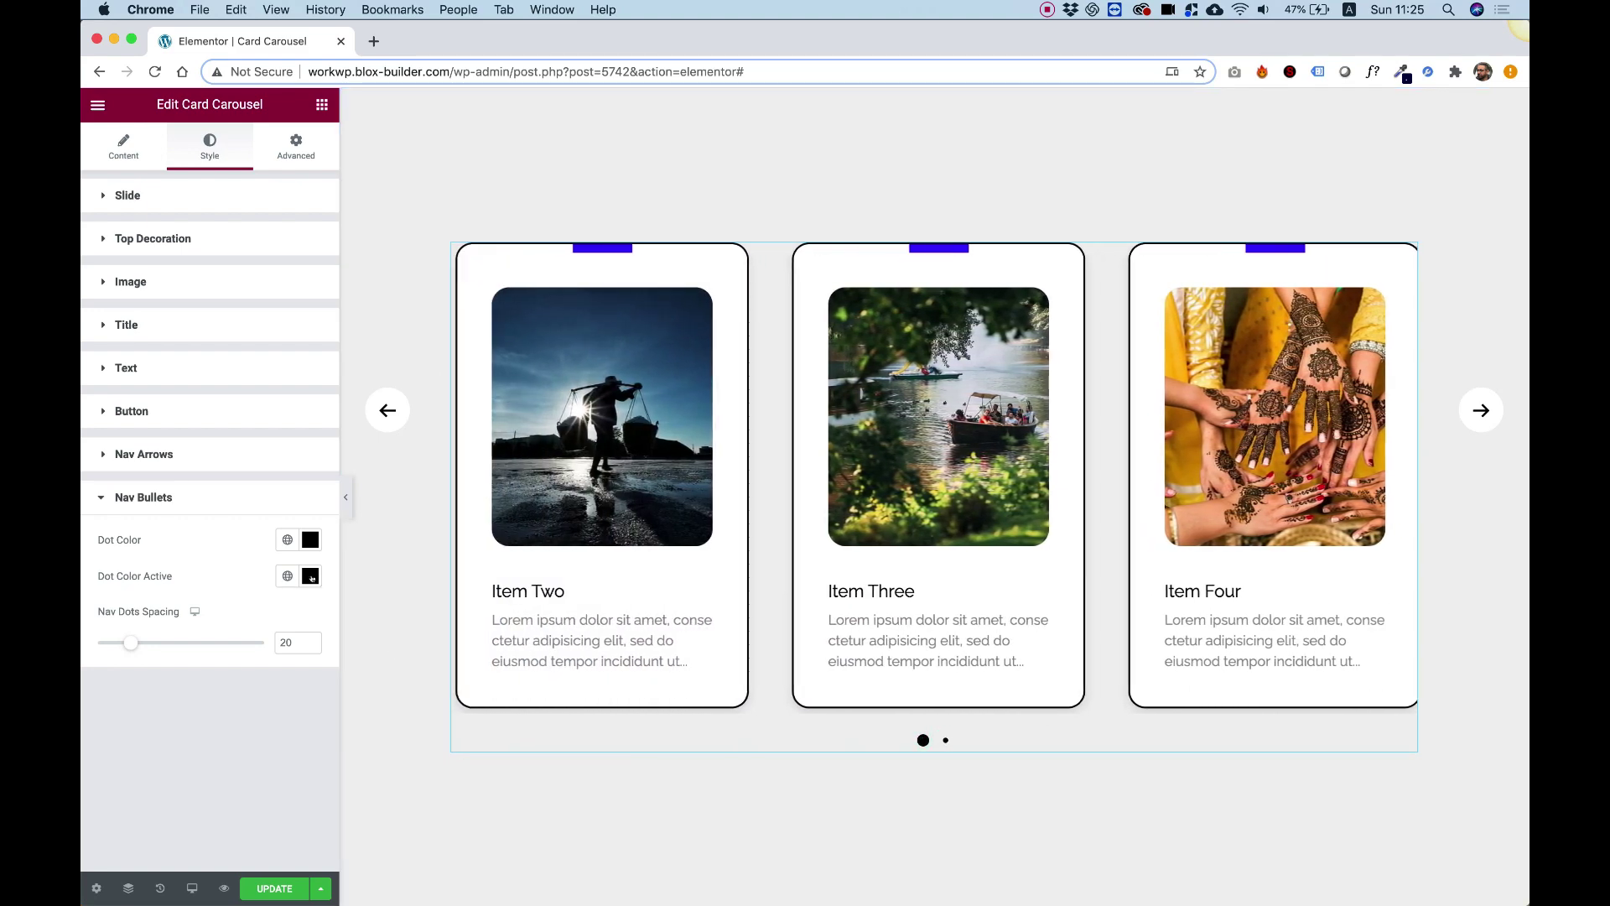
pyautogui.click(311, 576)
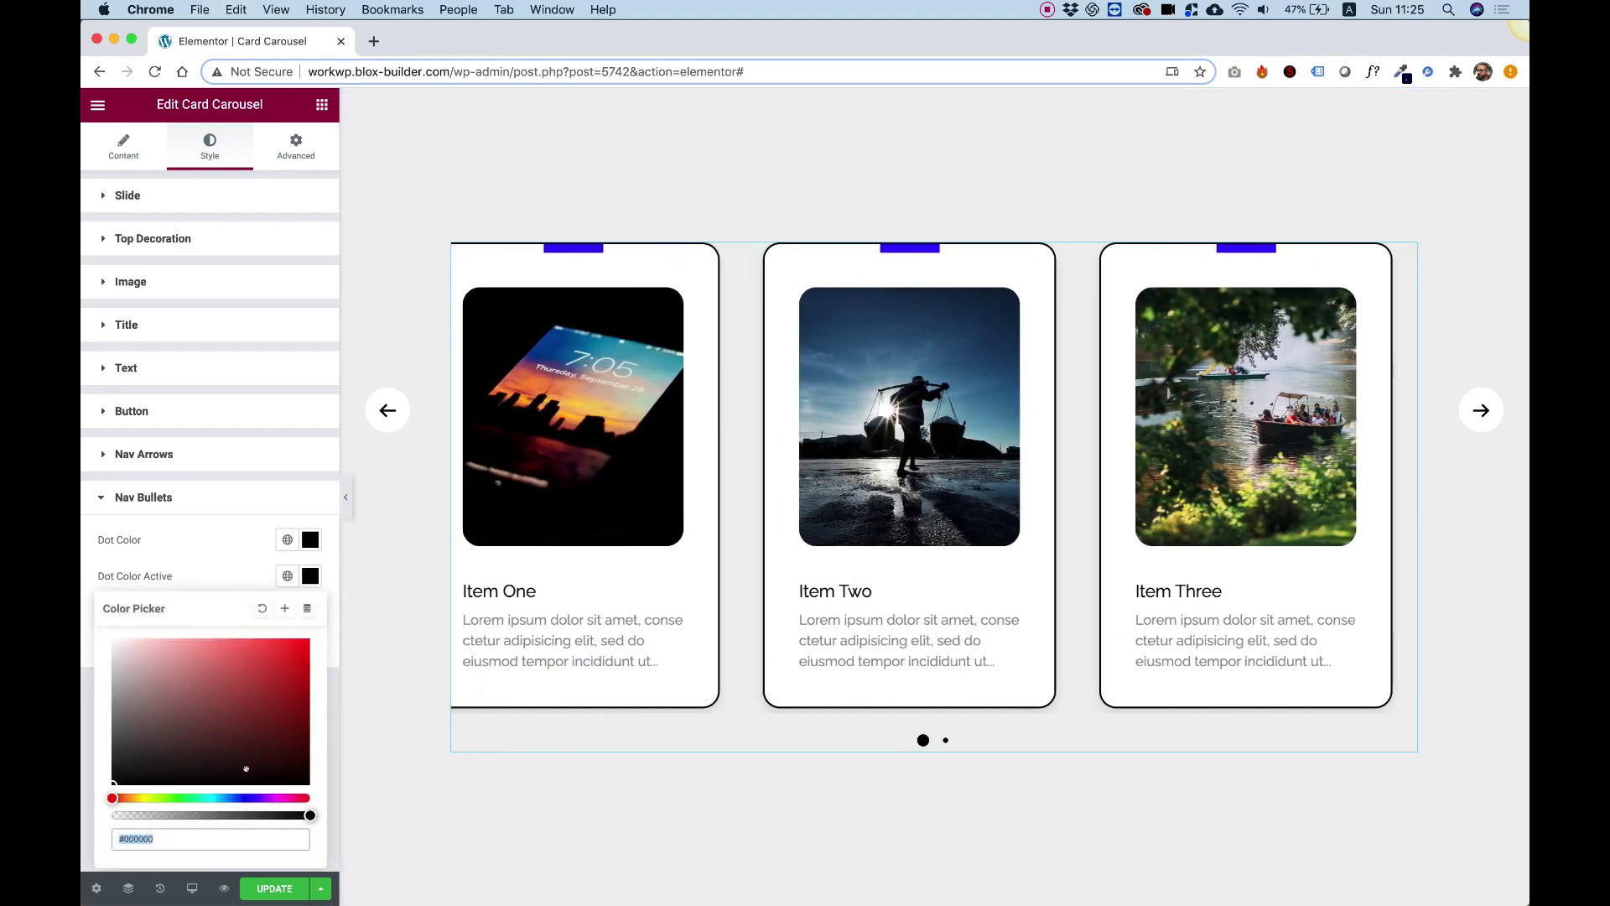
pyautogui.click(250, 798)
pyautogui.moveTo(264, 698); pyautogui.dragTo(313, 643)
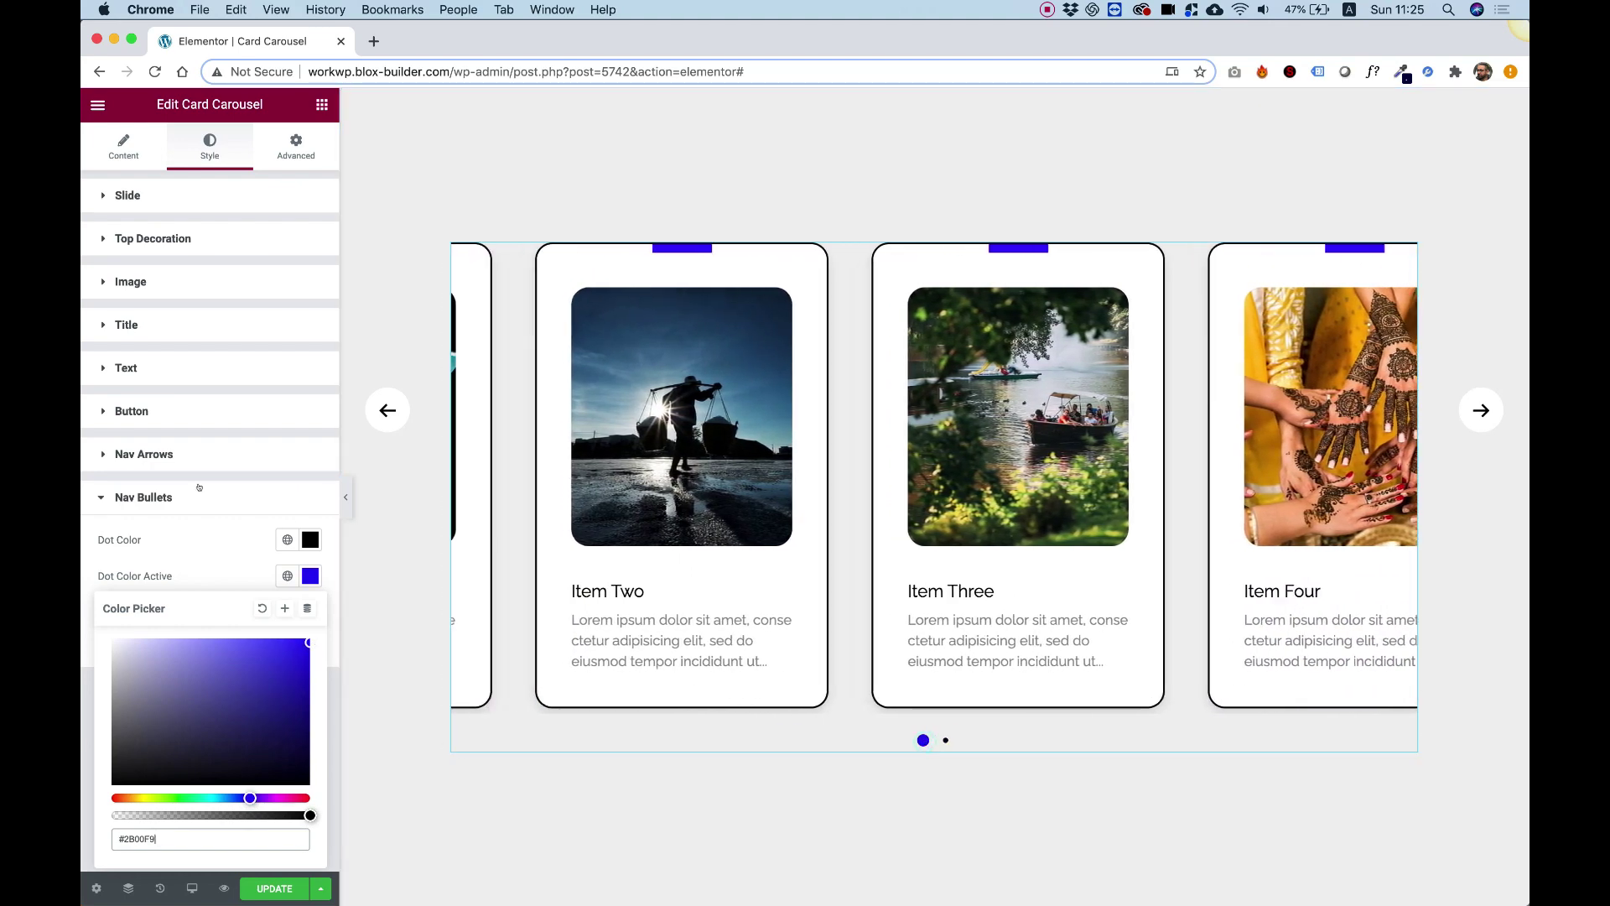
pyautogui.click(199, 487)
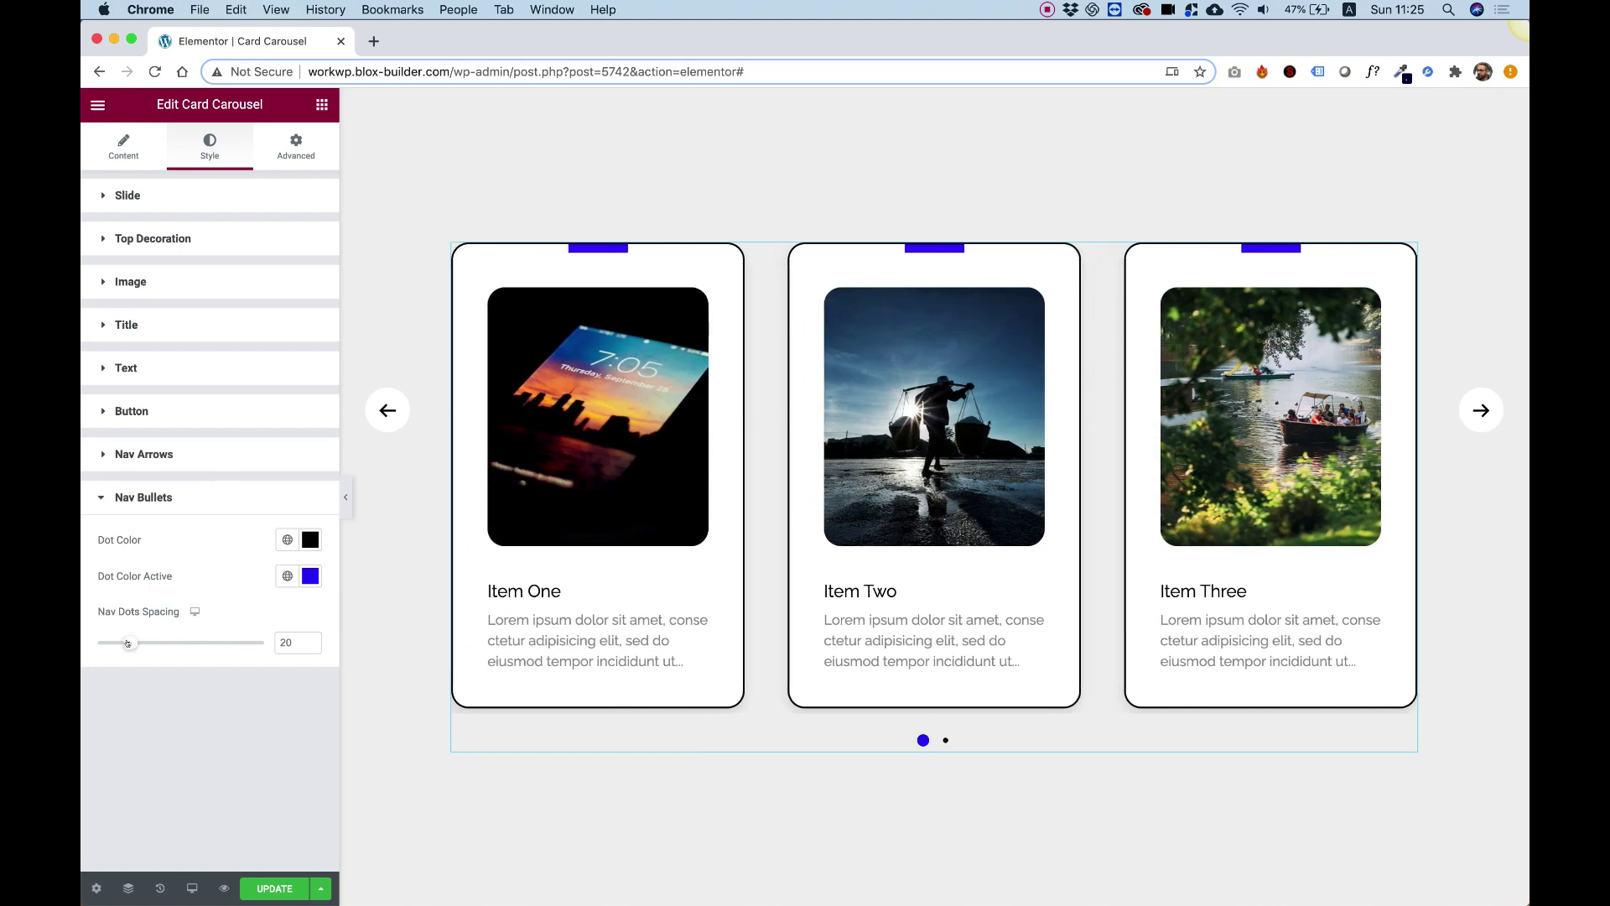
pyautogui.moveTo(128, 644)
pyautogui.mouseDown()
pyautogui.moveTo(90, 640)
pyautogui.moveTo(146, 636)
pyautogui.mouseUp()
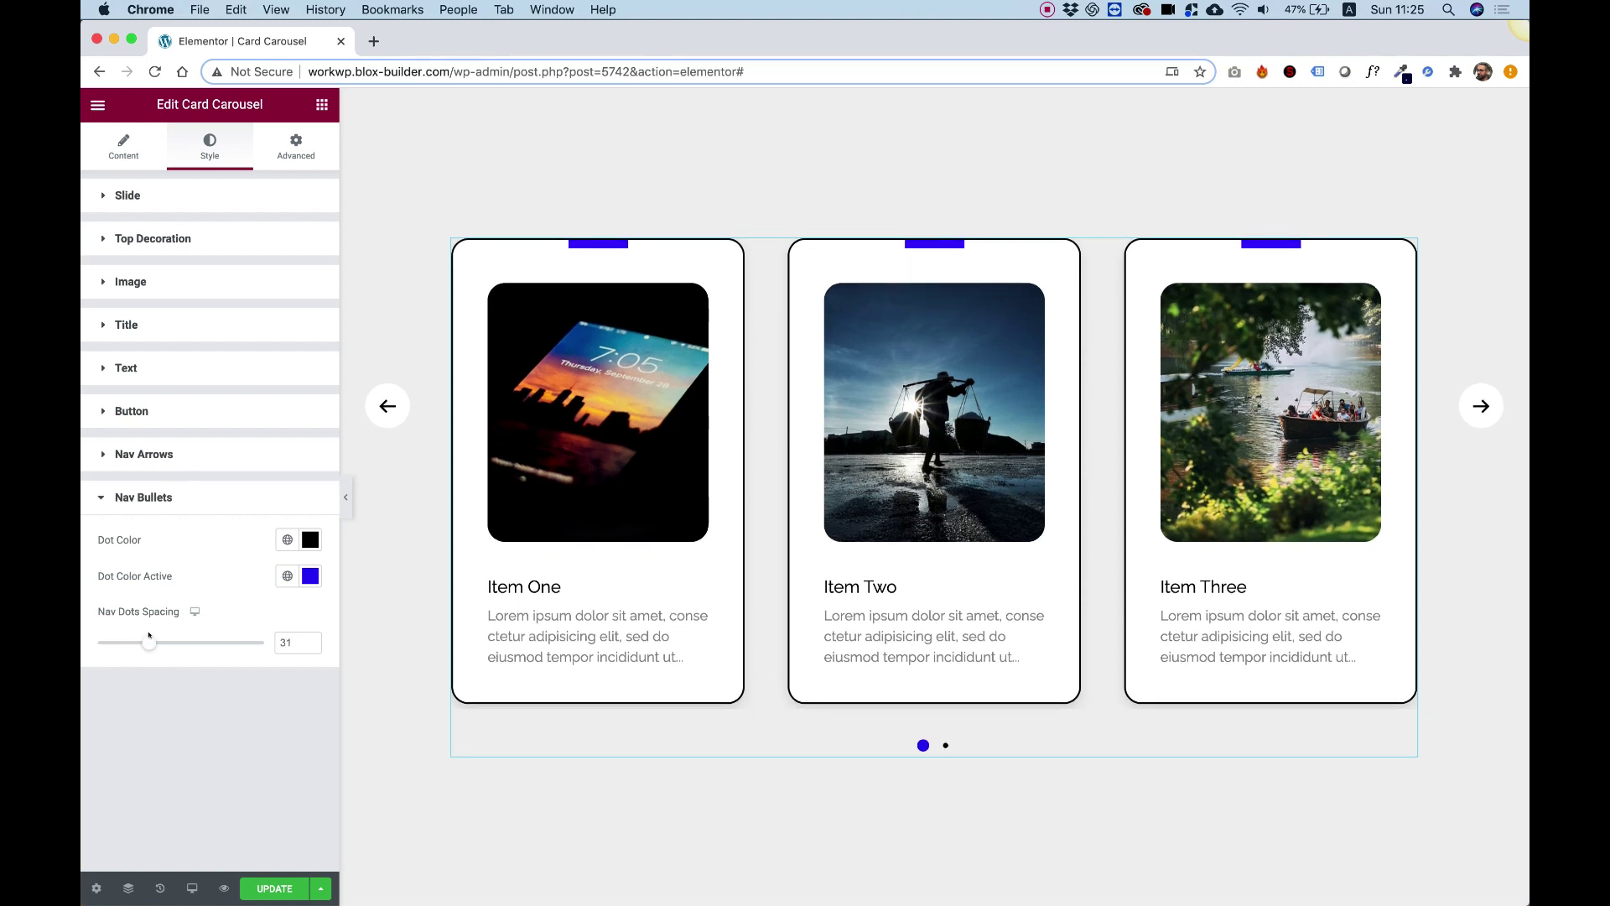